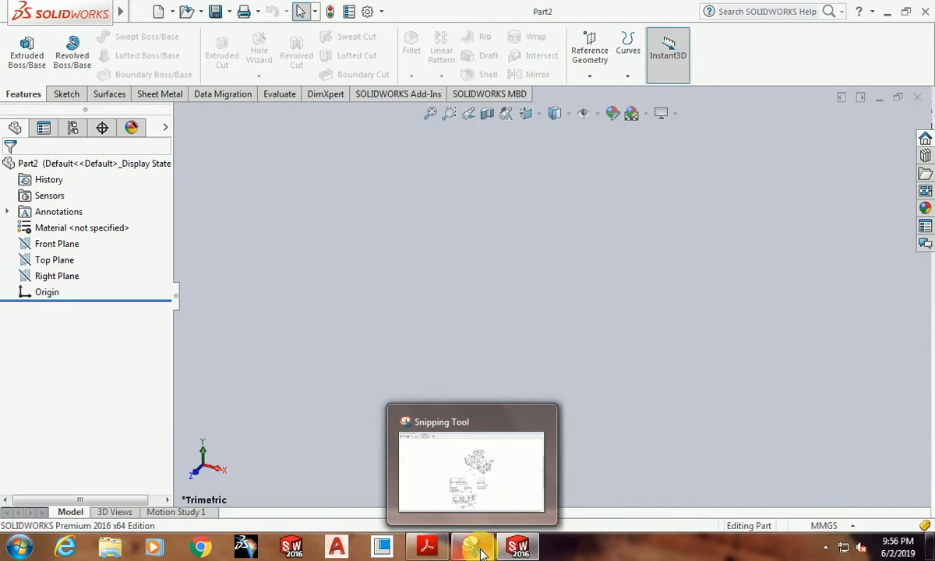
Step: Switch to the bracket drawing in Snipping Tool and draw red pen arrows pointing at the isometric view and the three orthographic views
{"action": "left_click", "coordinate": [482, 552]}
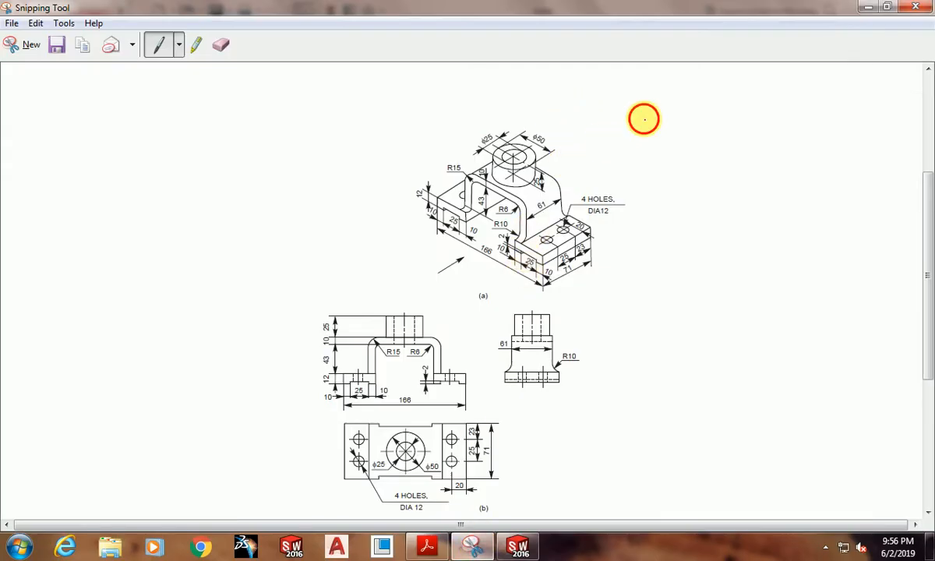
{"action": "mouse_move", "coordinate": [643, 119]}
{"action": "left_mouse_down"}
{"action": "mouse_move", "coordinate": [597, 156]}
{"action": "mouse_move", "coordinate": [642, 172]}
{"action": "left_mouse_up"}
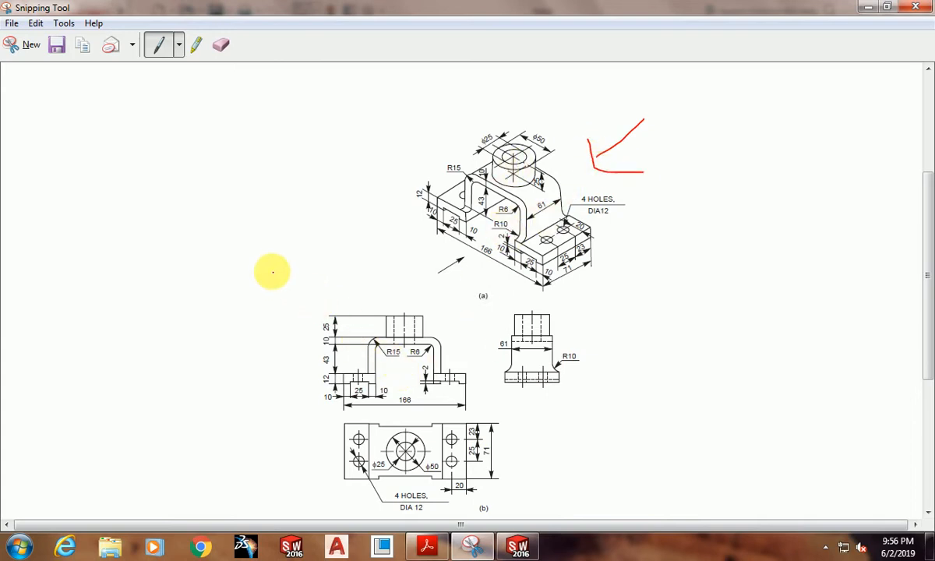
{"action": "mouse_move", "coordinate": [272, 272]}
{"action": "left_mouse_down"}
{"action": "mouse_move", "coordinate": [307, 301]}
{"action": "mouse_move", "coordinate": [310, 272]}
{"action": "left_mouse_up"}
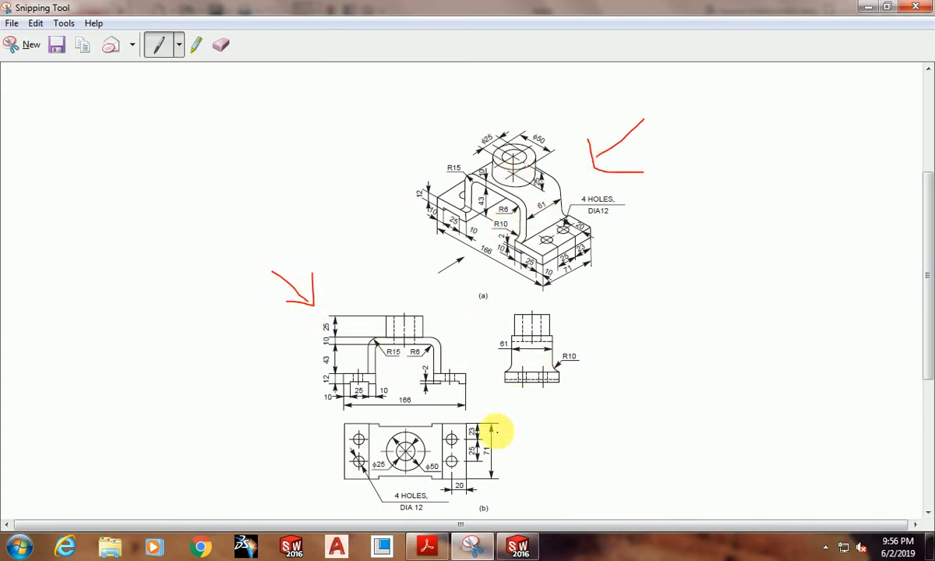
{"action": "mouse_move", "coordinate": [525, 456]}
{"action": "left_mouse_down"}
{"action": "mouse_move", "coordinate": [577, 449]}
{"action": "mouse_move", "coordinate": [546, 450]}
{"action": "mouse_move", "coordinate": [567, 478]}
{"action": "left_mouse_up"}
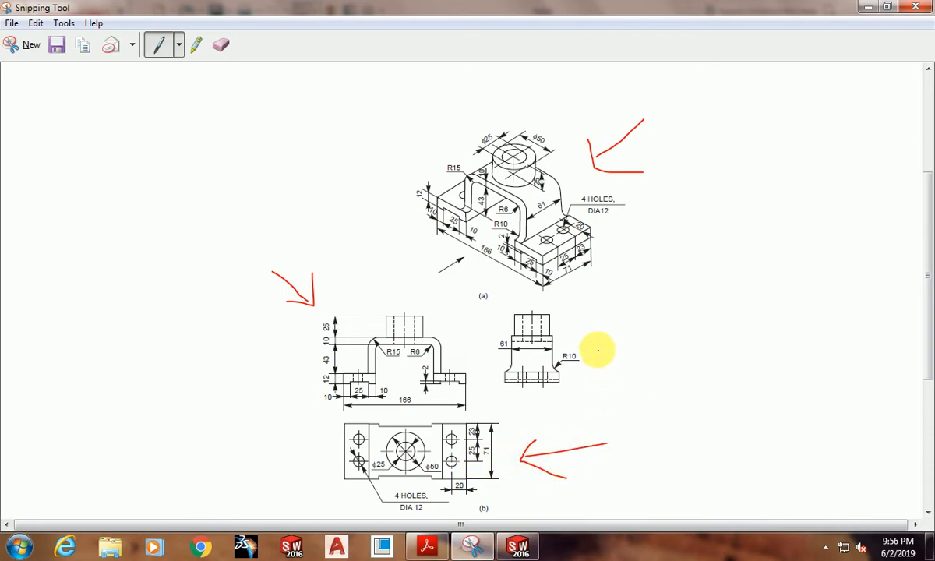
{"action": "mouse_move", "coordinate": [632, 321]}
{"action": "left_mouse_down"}
{"action": "mouse_move", "coordinate": [595, 345]}
{"action": "mouse_move", "coordinate": [636, 349]}
{"action": "left_mouse_up"}
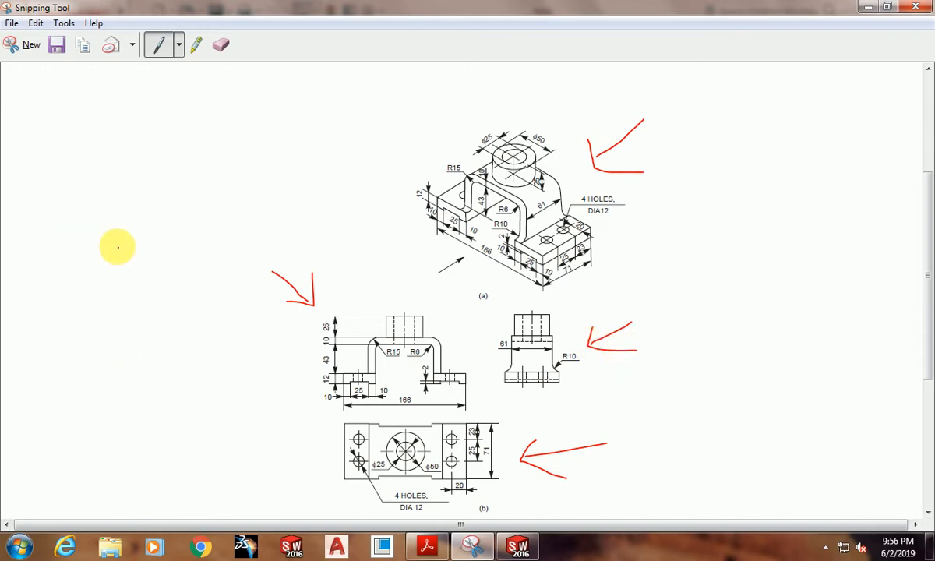
Step: Handwrite the labels F.V, T.V and L.V beside the orthographic views and draw an arrow along the isometric view's viewing direction
{"action": "mouse_move", "coordinate": [230, 254]}
{"action": "left_mouse_down"}
{"action": "mouse_move", "coordinate": [238, 283]}
{"action": "mouse_move", "coordinate": [252, 240]}
{"action": "mouse_move", "coordinate": [293, 220]}
{"action": "left_mouse_up"}
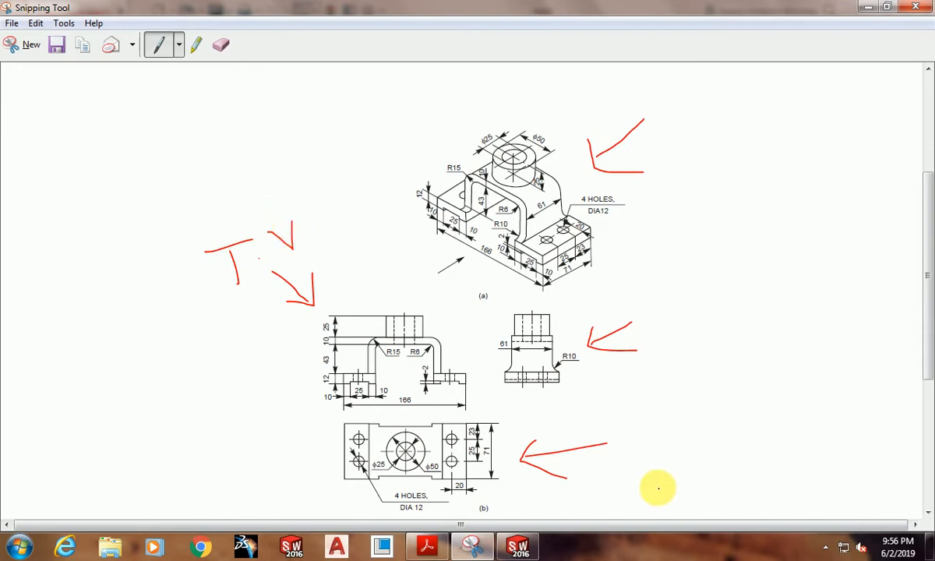
{"action": "left_click_drag", "start_coordinate": [618, 428], "coordinate": [630, 477]}
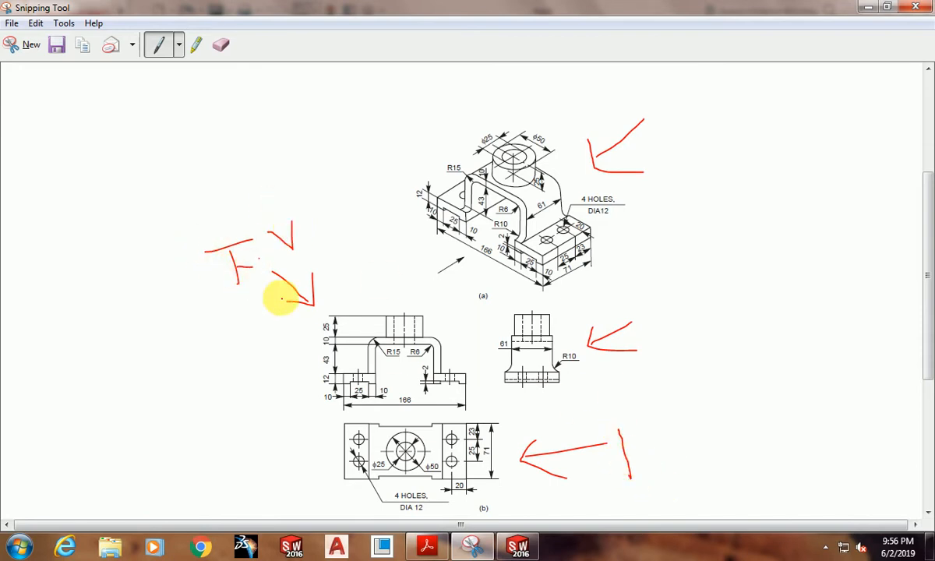
{"action": "left_click_drag", "start_coordinate": [602, 433], "coordinate": [696, 393]}
{"action": "mouse_move", "coordinate": [658, 290]}
{"action": "left_mouse_down"}
{"action": "mouse_move", "coordinate": [676, 333]}
{"action": "mouse_move", "coordinate": [735, 309]}
{"action": "mouse_move", "coordinate": [736, 256]}
{"action": "left_mouse_up"}
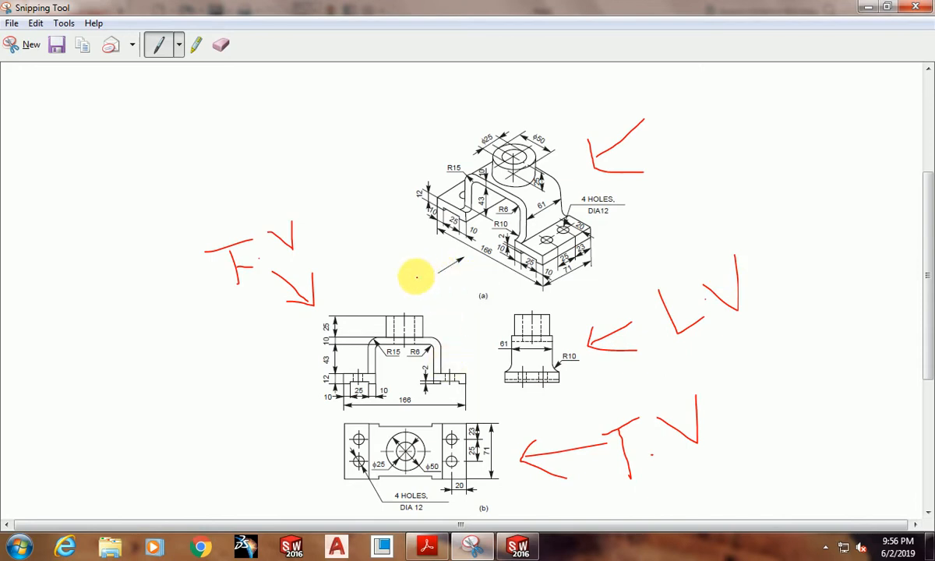
{"action": "left_click_drag", "start_coordinate": [416, 276], "coordinate": [441, 261]}
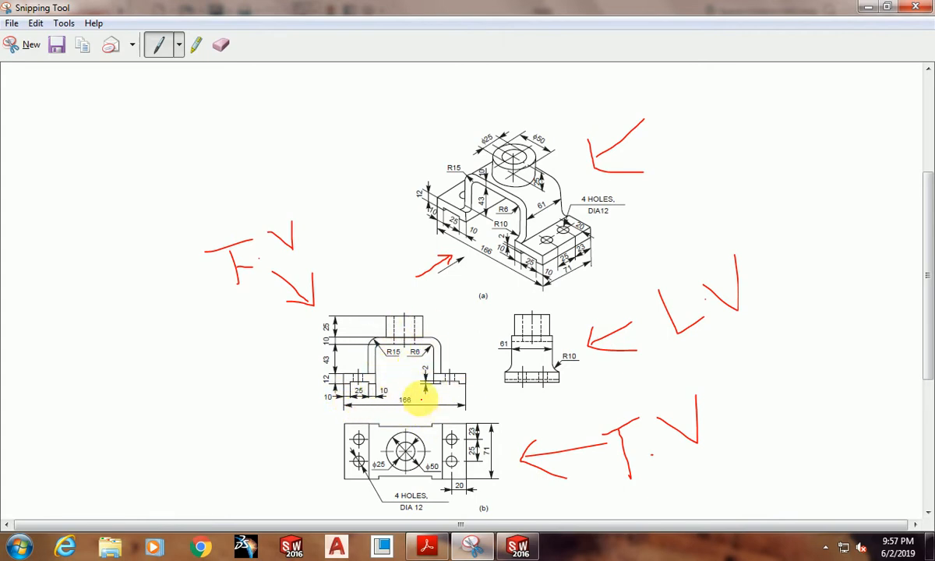
Step: Switch to SOLIDWORKS, start a sketch on the Front Plane and draw a vertical centerline about 77 mm upward from the origin
{"action": "left_click", "coordinate": [517, 545]}
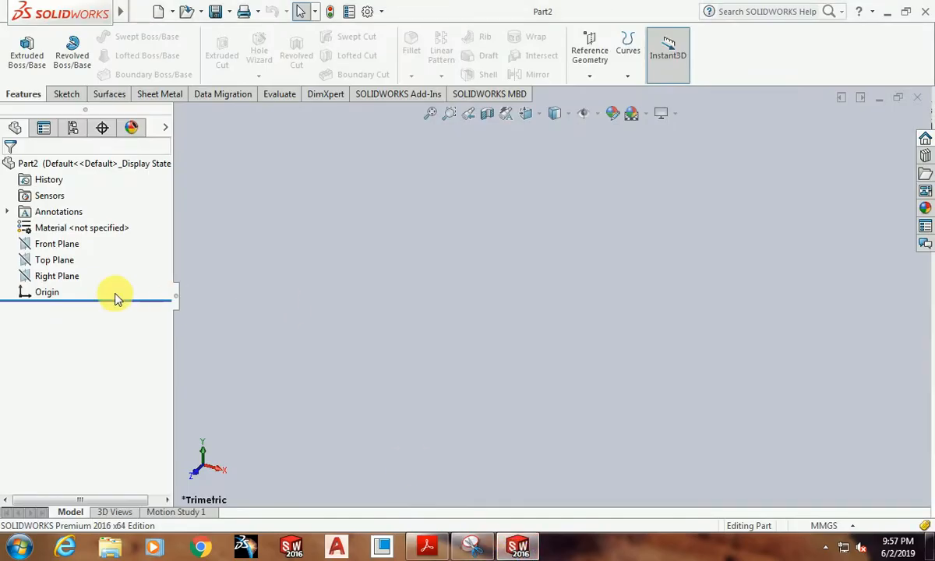
{"action": "left_click", "coordinate": [67, 244]}
{"action": "left_click", "coordinate": [77, 225]}
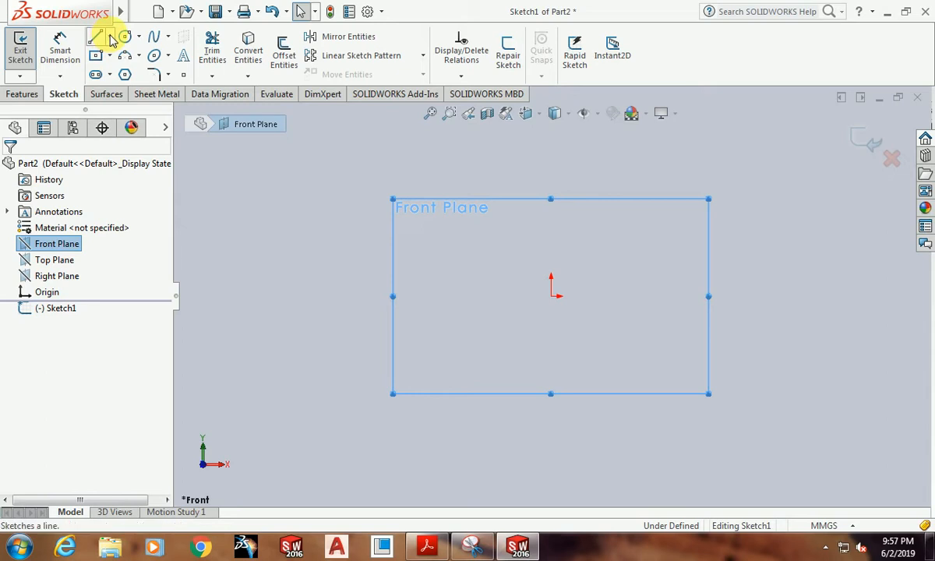
{"action": "left_click", "coordinate": [112, 39]}
{"action": "left_click", "coordinate": [127, 74]}
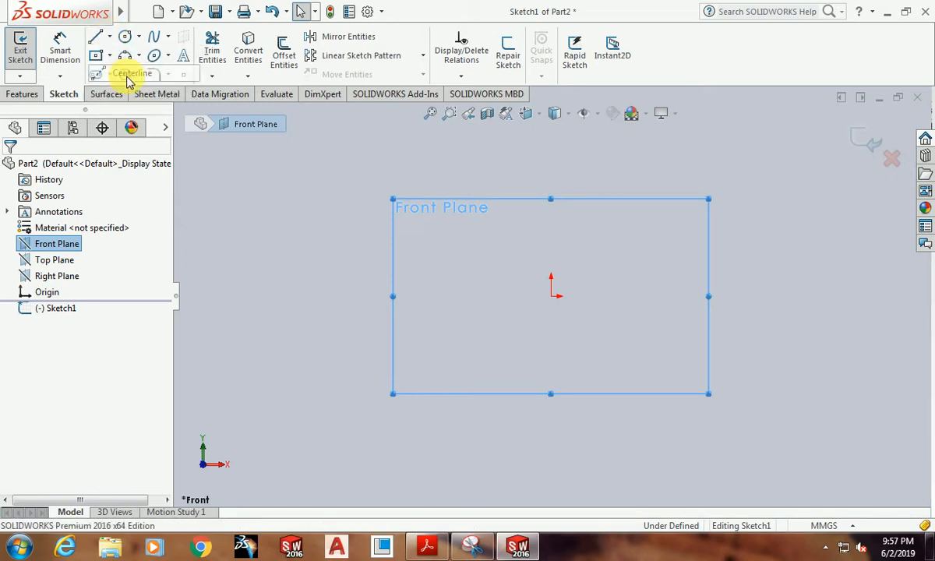
{"action": "left_click", "coordinate": [551, 296]}
{"action": "left_click", "coordinate": [551, 159]}
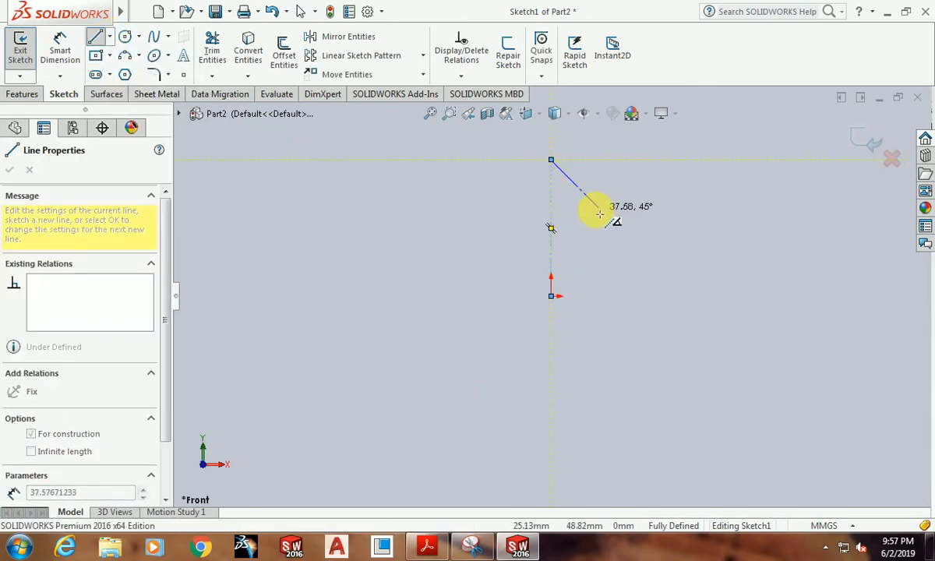
{"action": "key", "text": "Escape"}
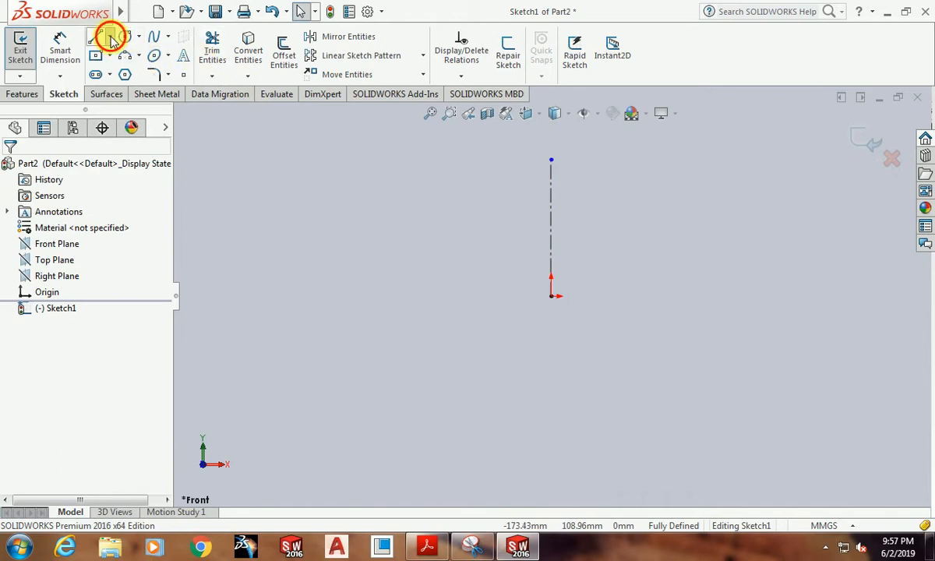
Step: Draw a horizontal centerline from the origin toward negative X, longer than the vertical centerline
{"action": "left_click", "coordinate": [111, 39]}
{"action": "left_click", "coordinate": [129, 73]}
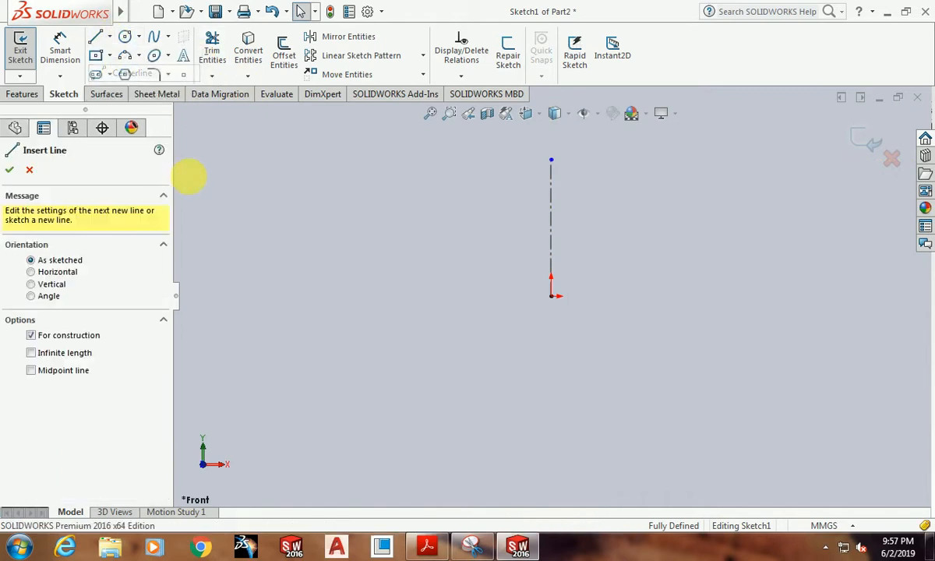
{"action": "left_click", "coordinate": [551, 296]}
{"action": "left_click", "coordinate": [361, 296]}
{"action": "key", "text": "Escape"}
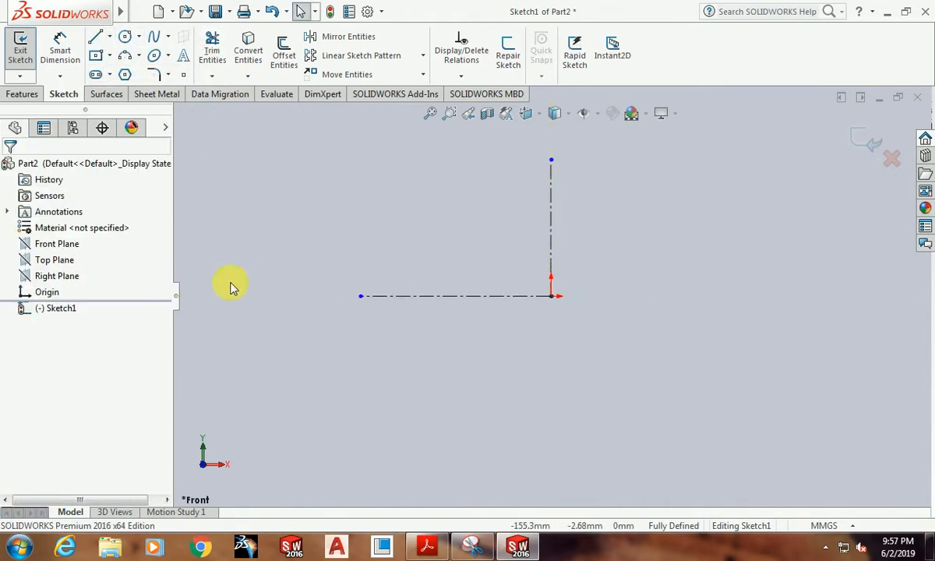
Step: Sketch the foot's outer outline: a vertical line about 24.5 mm up from near the horizontal centerline's outer end, and a horizontal line inward
{"action": "left_click", "coordinate": [95, 36]}
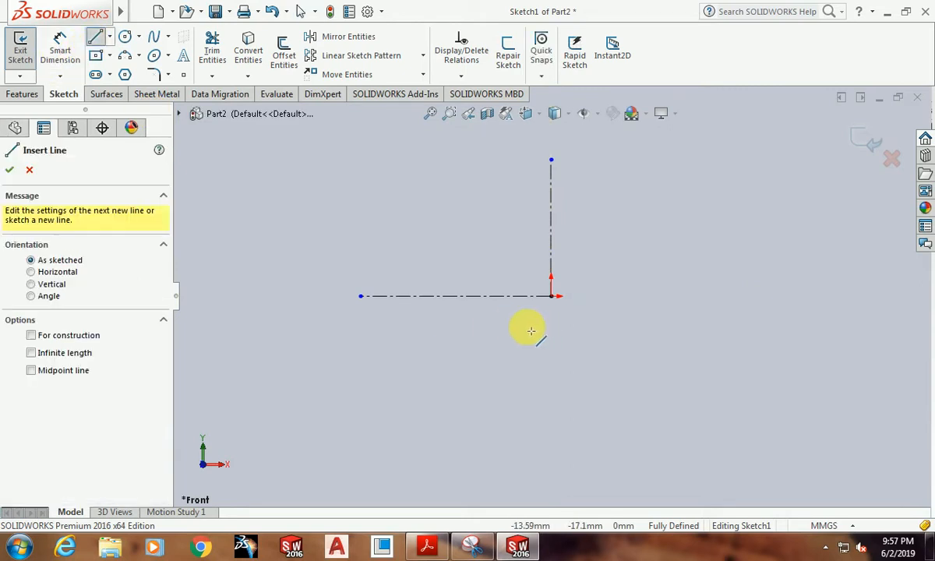
{"action": "left_click", "coordinate": [380, 297]}
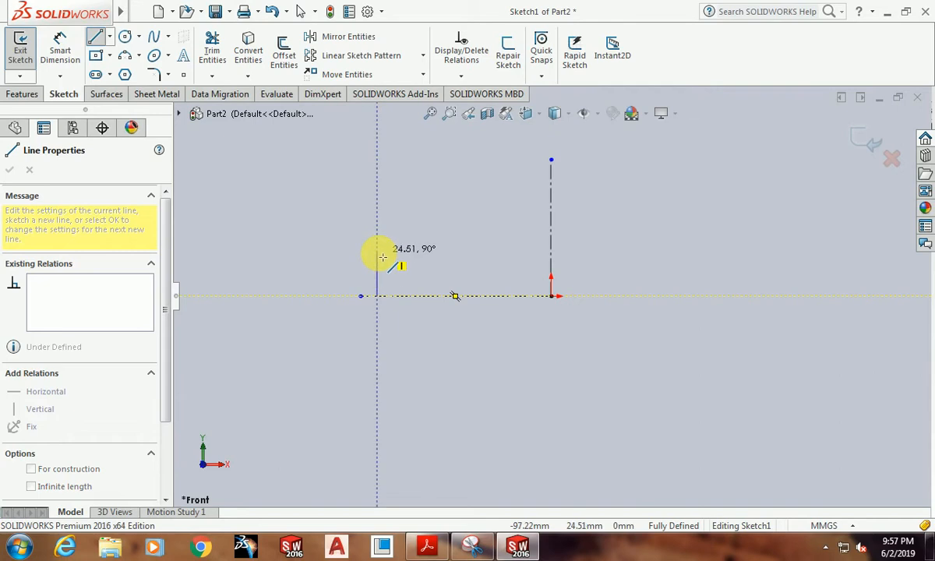
{"action": "left_click", "coordinate": [377, 253]}
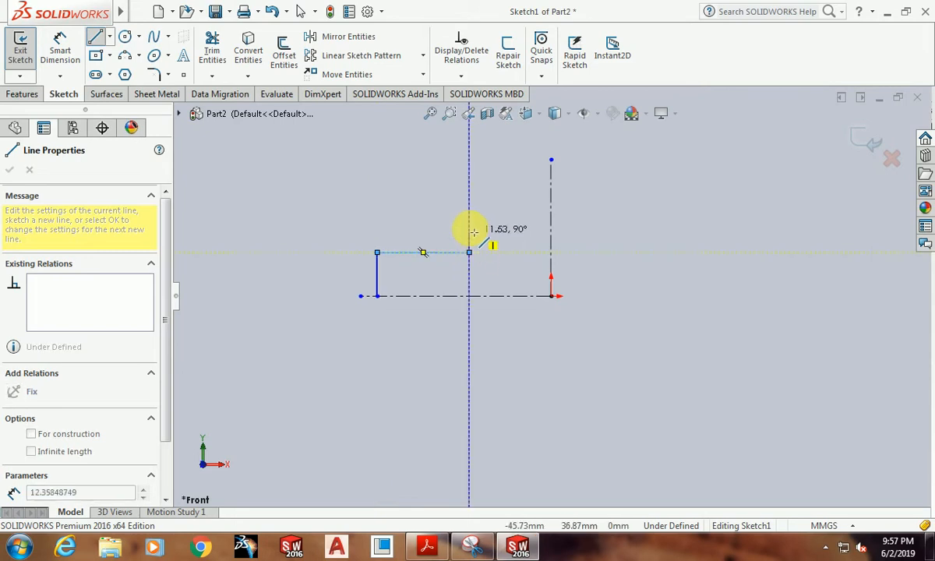
{"action": "left_click", "coordinate": [469, 252]}
{"action": "left_click", "coordinate": [474, 547]}
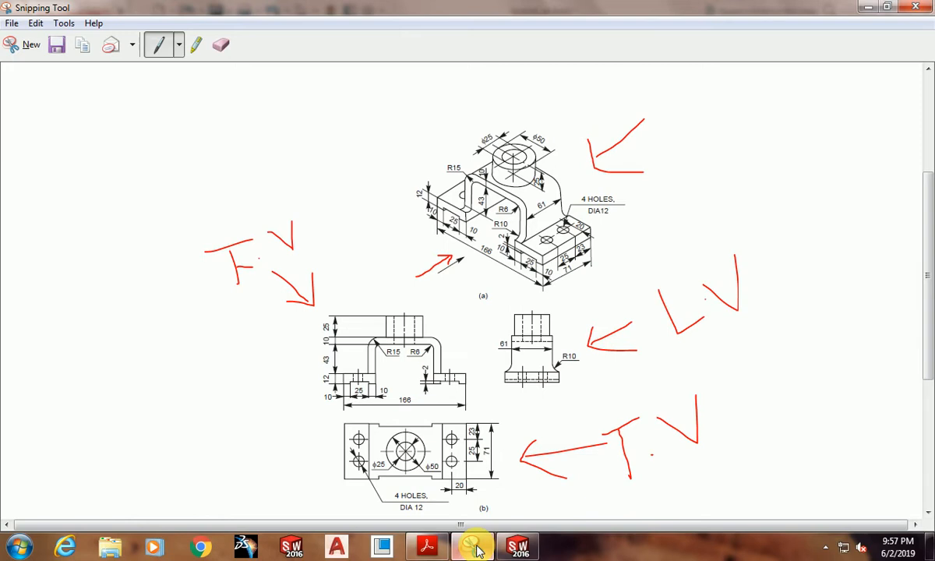
{"action": "left_click", "coordinate": [475, 549]}
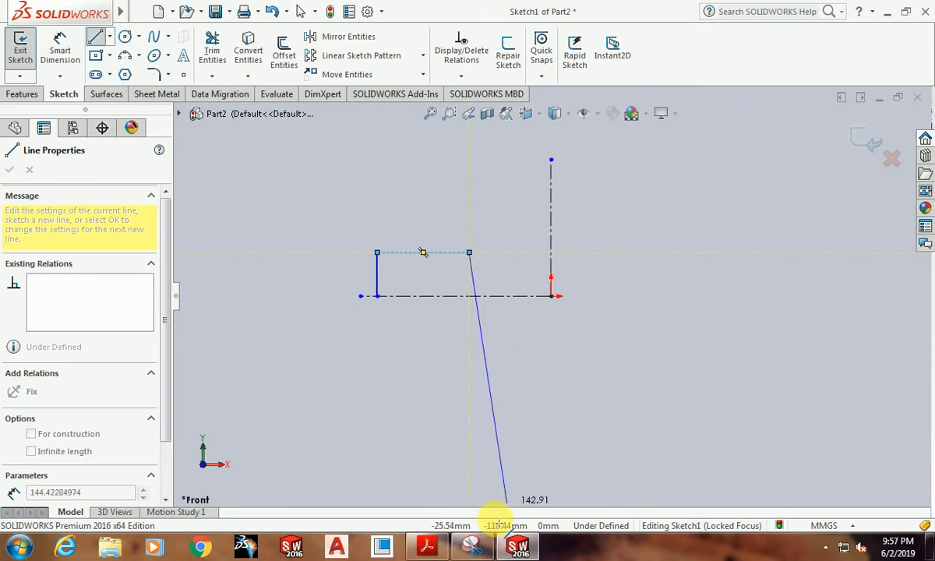
{"action": "left_click", "coordinate": [473, 545]}
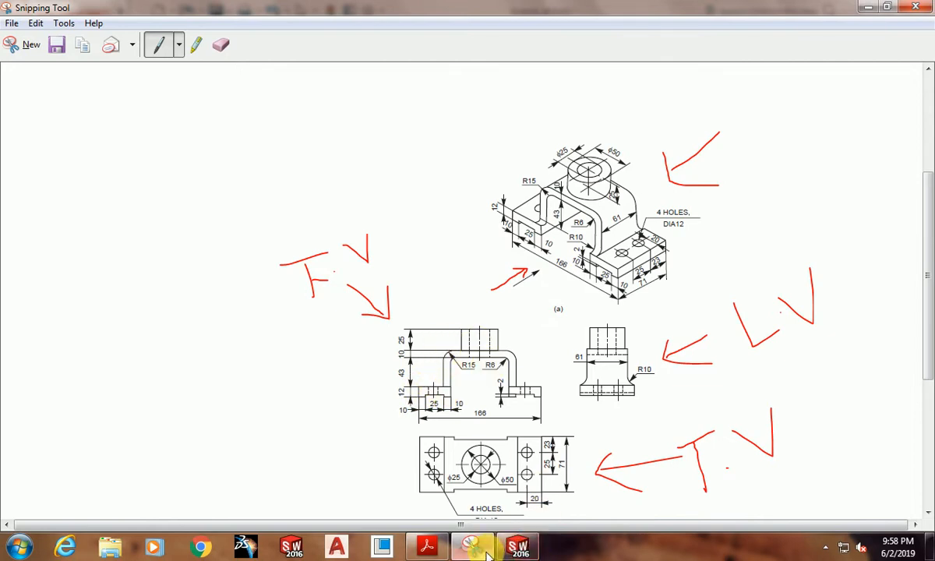
{"action": "left_click", "coordinate": [518, 550]}
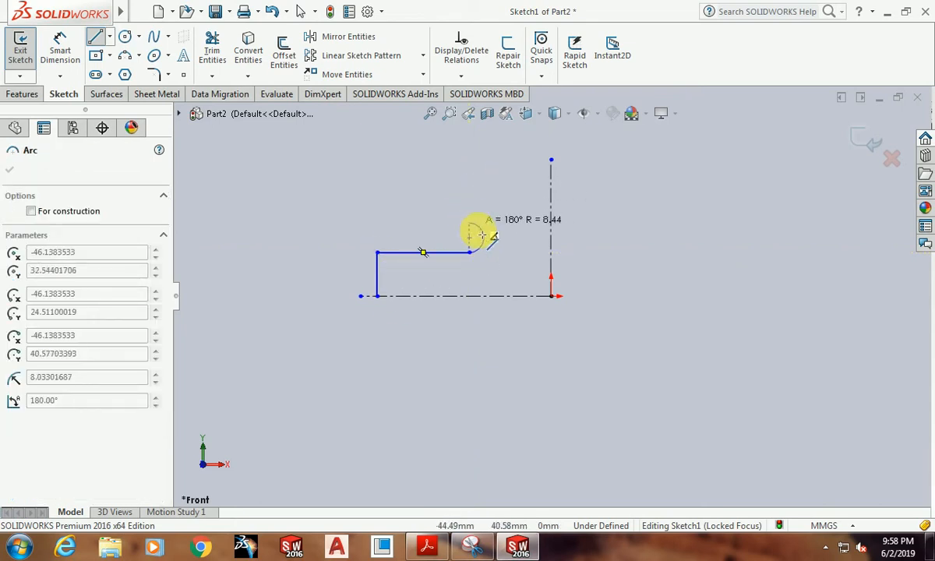
{"action": "key", "text": "Escape"}
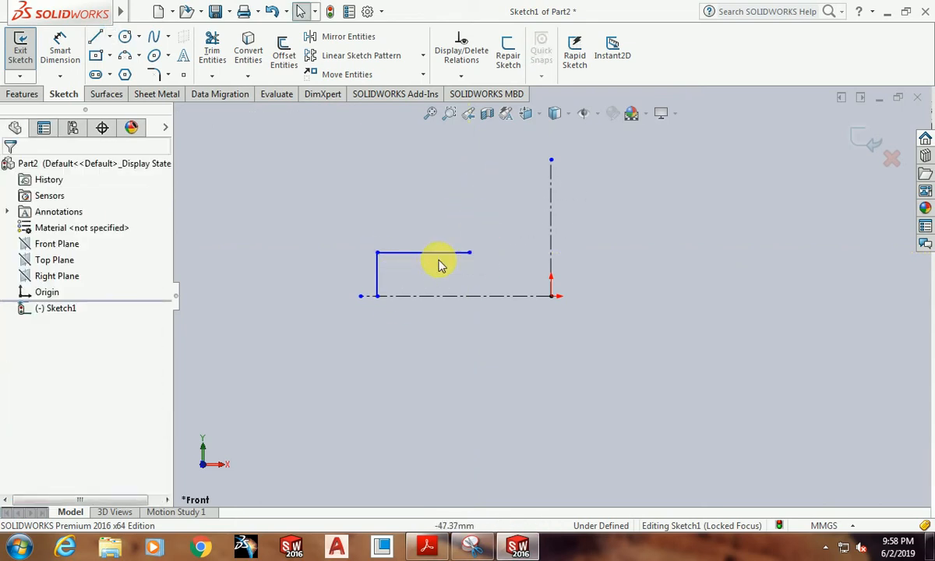
Step: Draw a vertical line up from the foot outline's inner end and extend it level with the vertical centerline's upper end
{"action": "left_click", "coordinate": [96, 38]}
{"action": "left_click", "coordinate": [469, 252]}
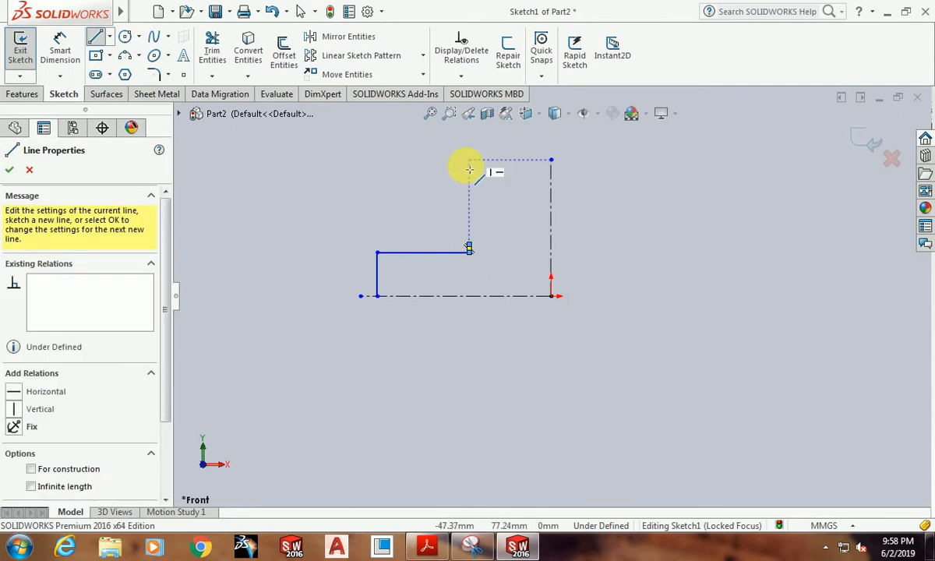
{"action": "double_click", "coordinate": [469, 176]}
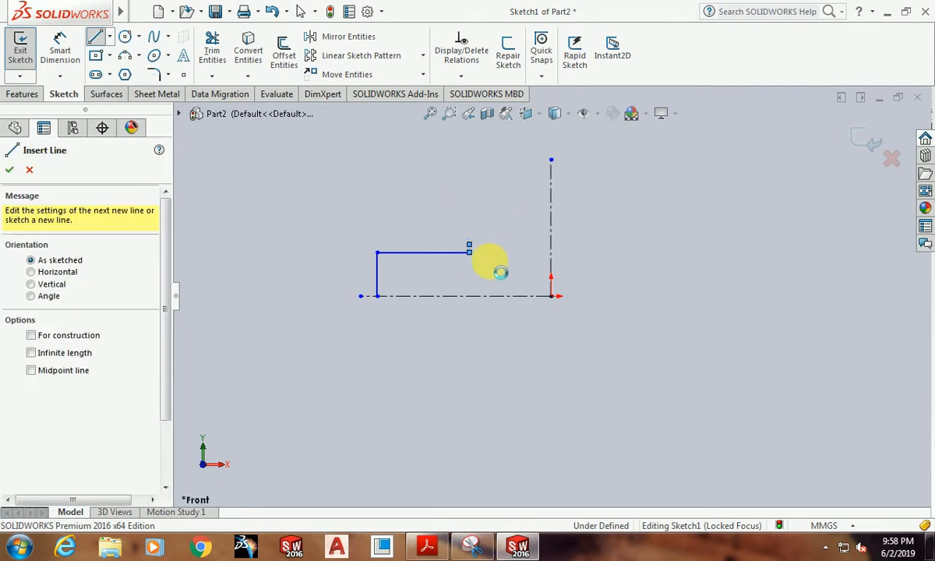
{"action": "key", "text": "Escape"}
{"action": "left_click", "coordinate": [468, 176]}
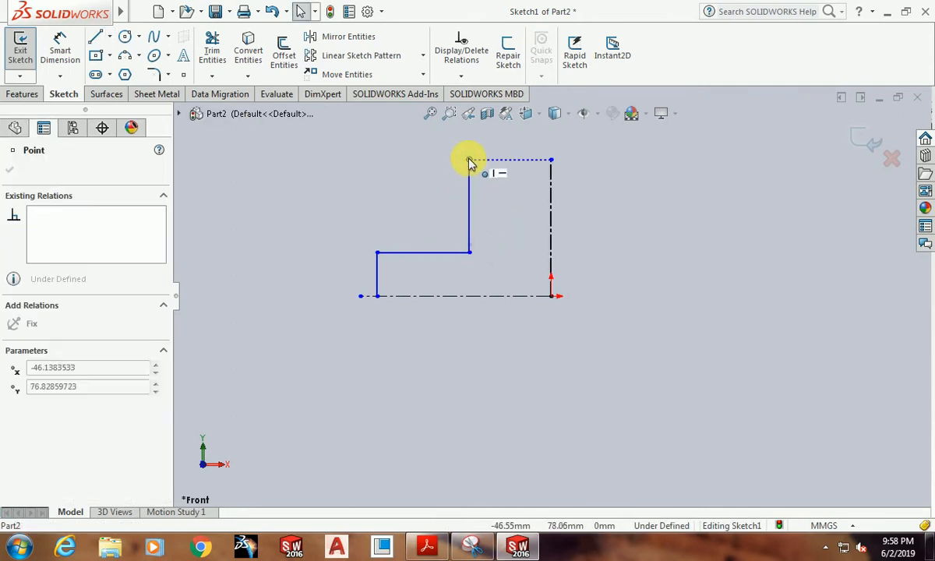
{"action": "left_click_drag", "start_coordinate": [469, 164], "coordinate": [469, 159]}
{"action": "key", "text": "Escape"}
Step: Draw a horizontal line joining the leg line's upper end to the upper end of the vertical centerline
{"action": "left_click", "coordinate": [96, 38]}
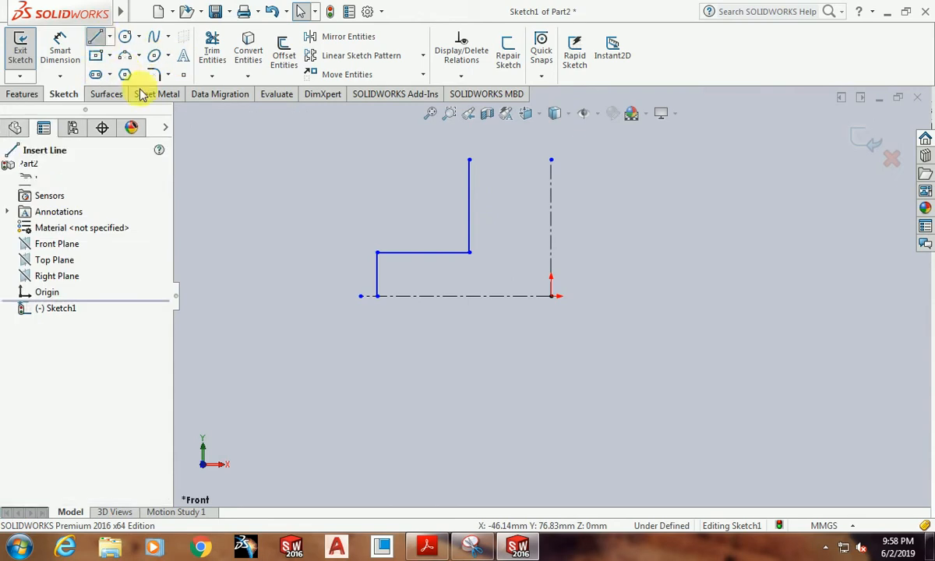
{"action": "left_click", "coordinate": [469, 160]}
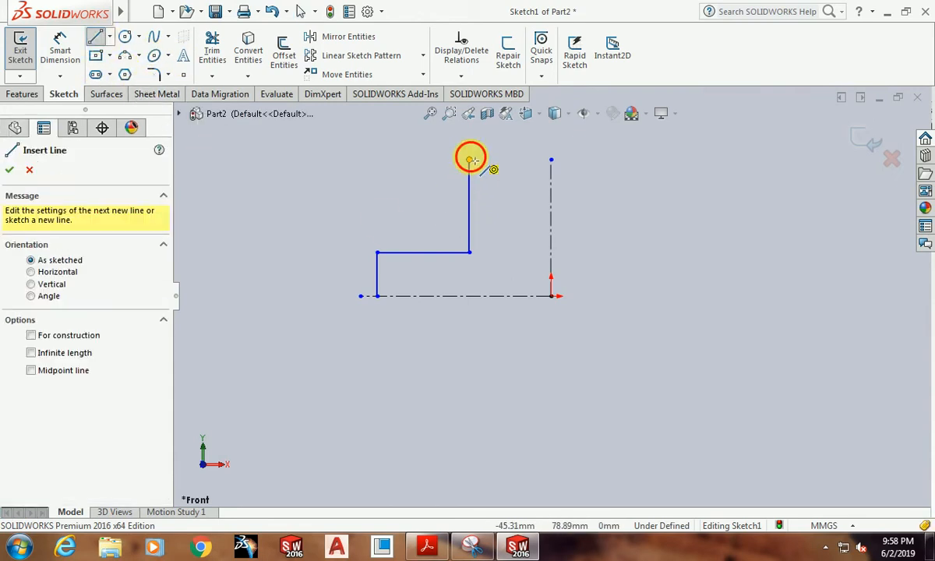
{"action": "left_click", "coordinate": [550, 160]}
{"action": "key", "text": "Escape"}
{"action": "scroll", "coordinate": [504, 255], "scroll_direction": "down", "scroll_amount": 2}
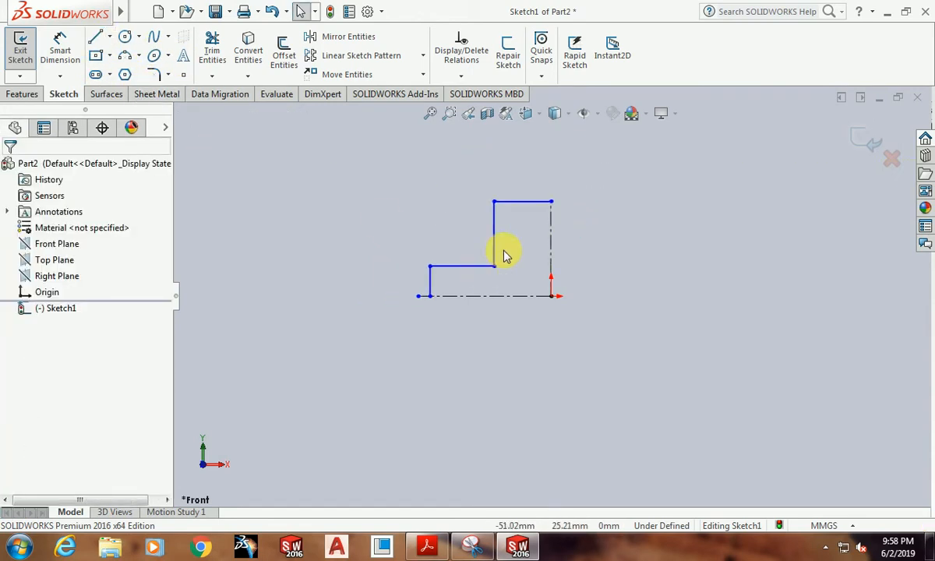
Step: Check the reference drawing and sketch the inner leg line up from the horizontal centerline and across to the vertical centerline below the outer line
{"action": "left_click", "coordinate": [474, 547]}
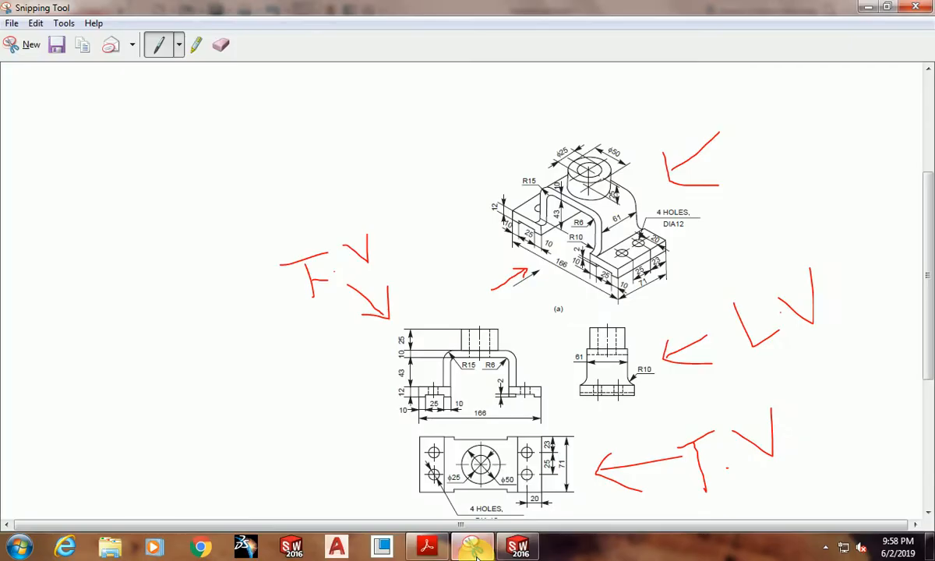
{"action": "left_click", "coordinate": [475, 547]}
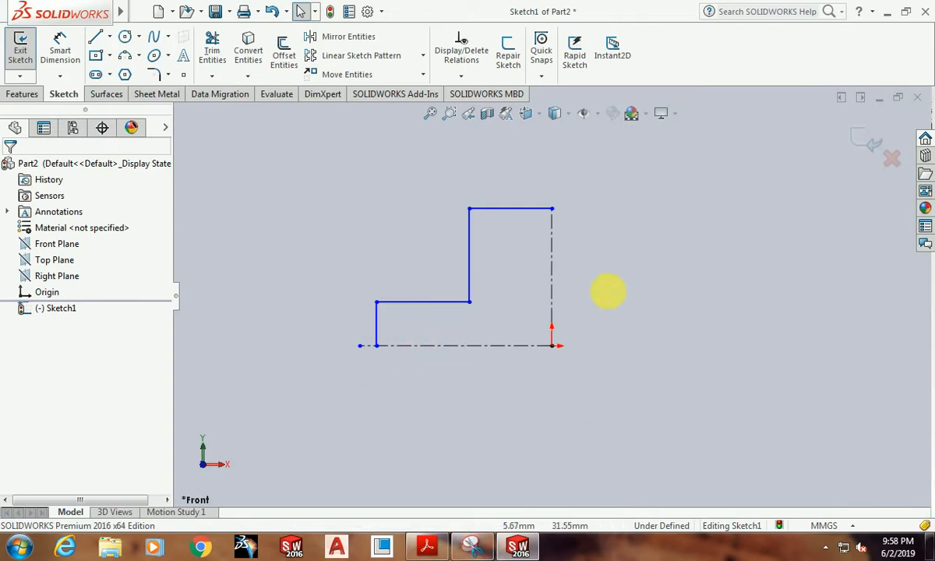
{"action": "left_click", "coordinate": [97, 40]}
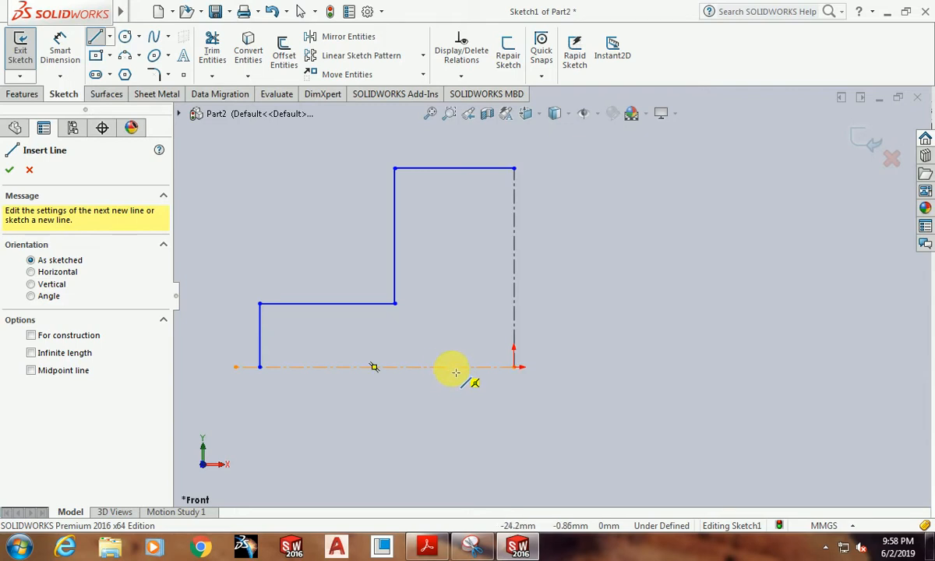
{"action": "mouse_move", "coordinate": [452, 367]}
{"action": "left_mouse_down"}
{"action": "mouse_move", "coordinate": [449, 256]}
{"action": "mouse_move", "coordinate": [455, 208]}
{"action": "mouse_move", "coordinate": [471, 206]}
{"action": "left_mouse_up"}
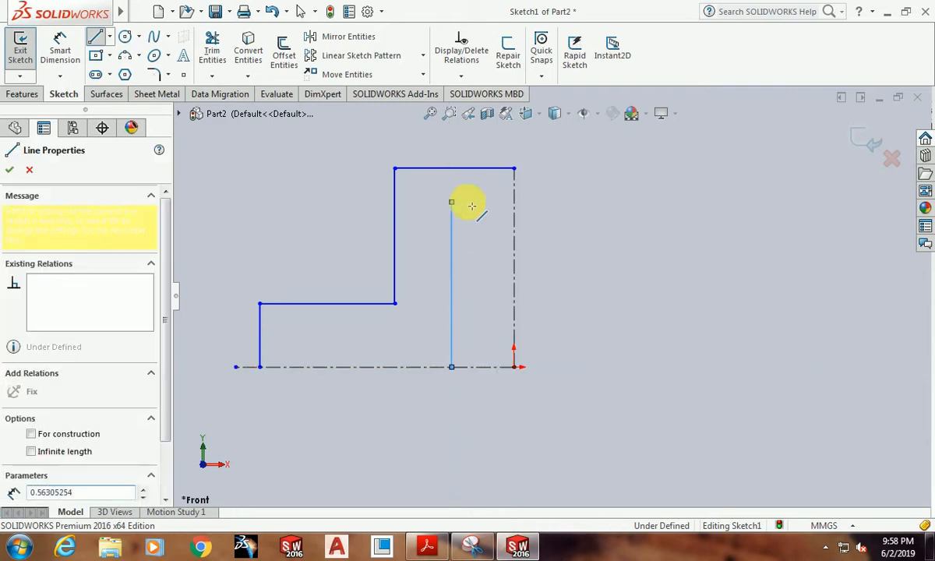
{"action": "left_click", "coordinate": [514, 202]}
{"action": "key", "text": "Escape"}
{"action": "scroll", "coordinate": [601, 296], "scroll_direction": "up", "scroll_amount": 2}
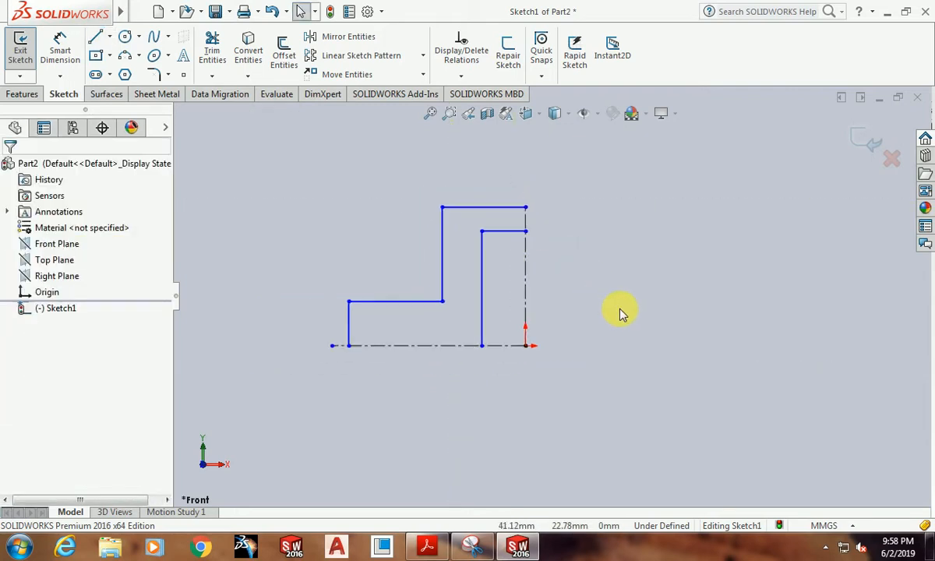
Step: Check the reference drawing and draw a horizontal line outward from the inner leg line's lower end along the horizontal centerline
{"action": "scroll", "coordinate": [440, 316], "scroll_direction": "down", "scroll_amount": 3}
{"action": "left_click", "coordinate": [95, 36]}
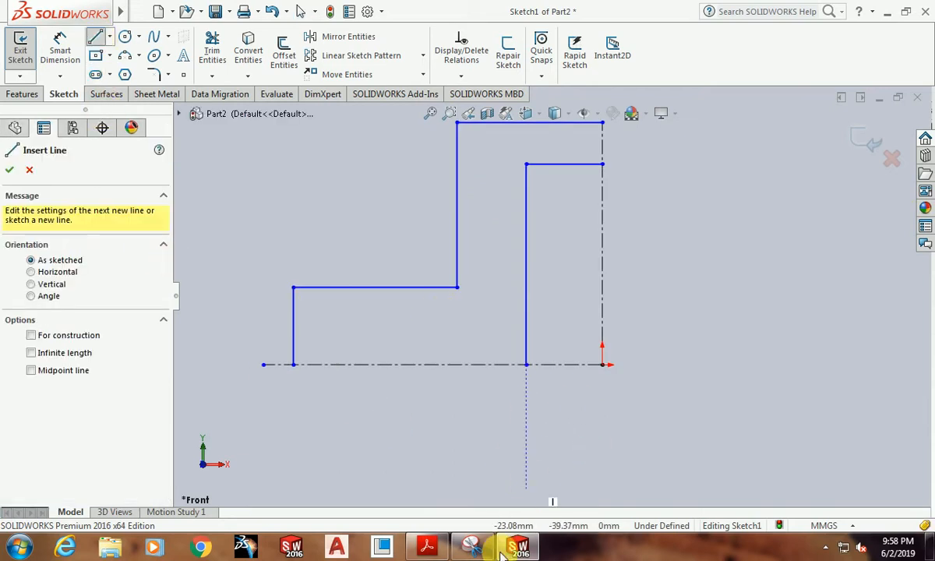
{"action": "left_click", "coordinate": [474, 546]}
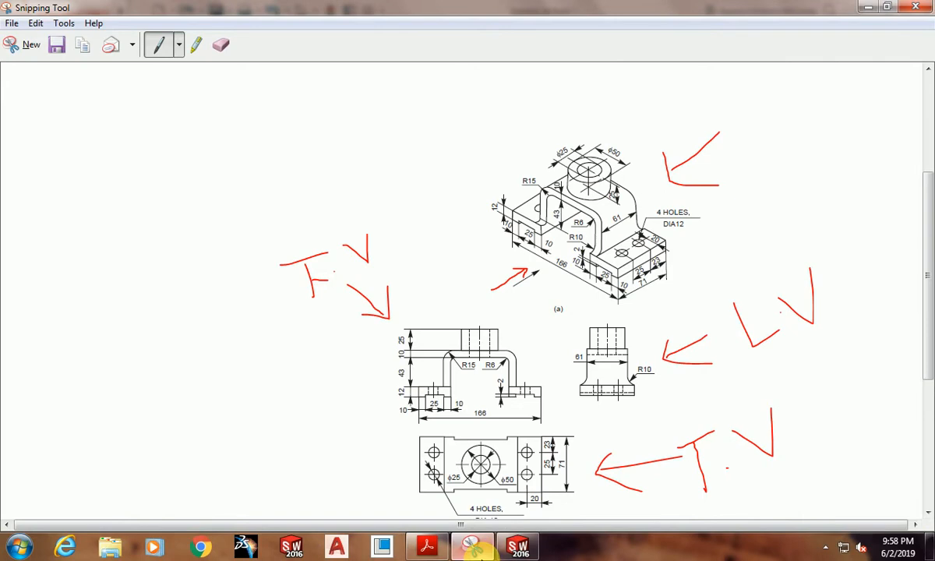
{"action": "left_click", "coordinate": [476, 548]}
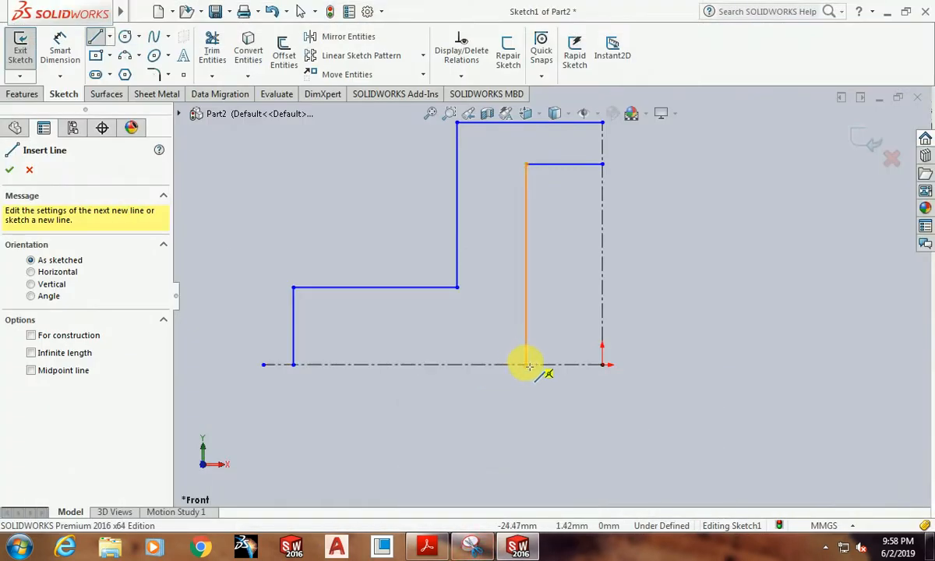
{"action": "left_click", "coordinate": [527, 365]}
{"action": "left_click", "coordinate": [469, 365]}
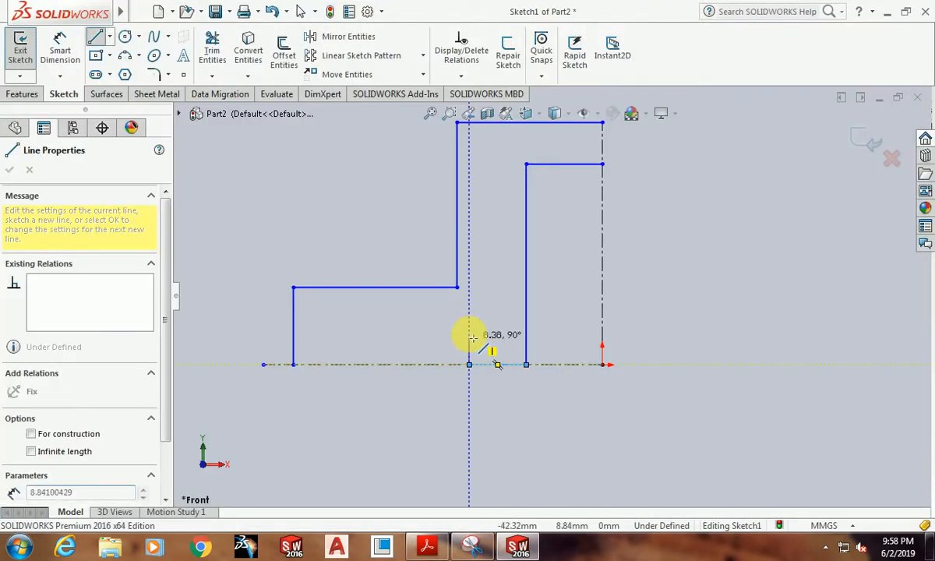
Step: Sketch a recess about 10 mm high in the foot's underside, and close the bottom with a line about 19 mm long to the outer edge
{"action": "left_click", "coordinate": [469, 332]}
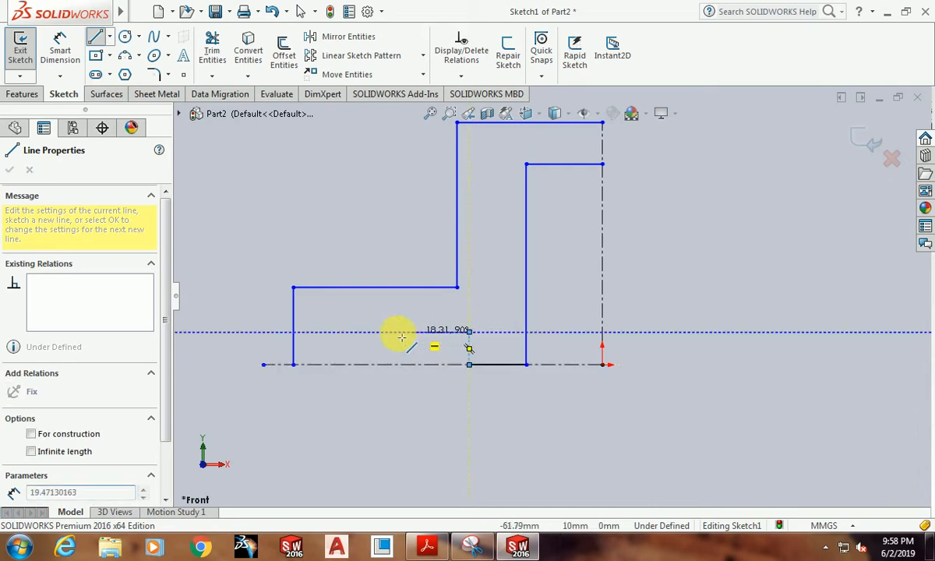
{"action": "left_click", "coordinate": [355, 333]}
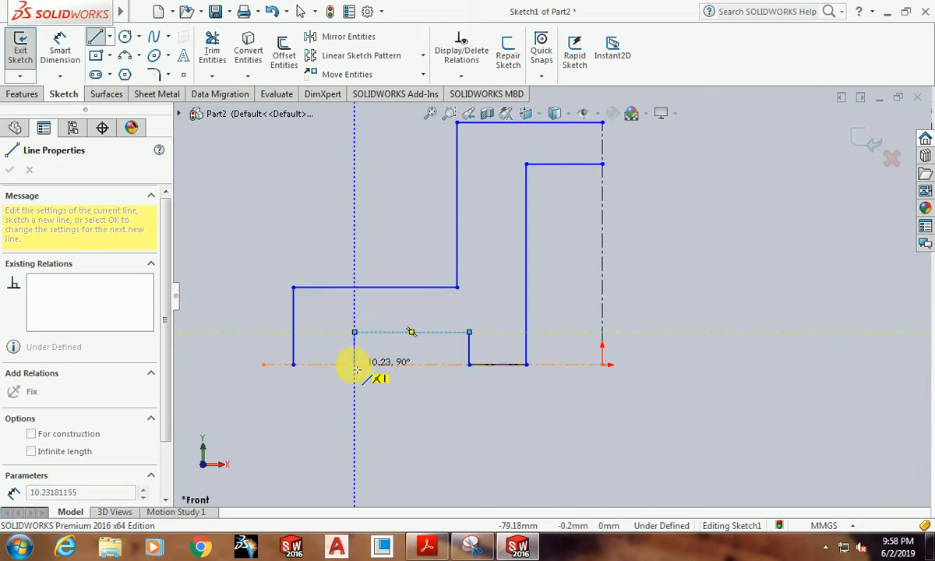
{"action": "left_click", "coordinate": [354, 365]}
{"action": "double_click", "coordinate": [295, 366]}
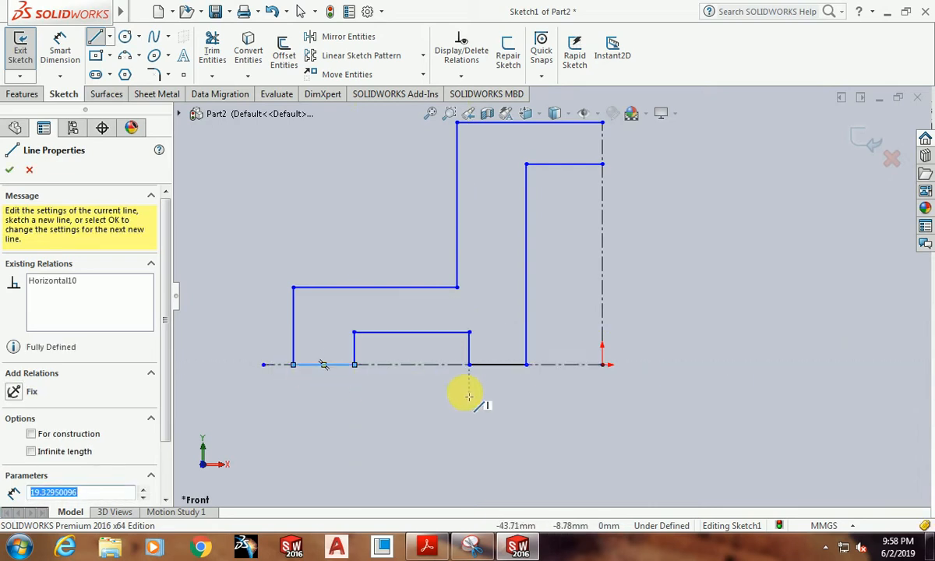
{"action": "key", "text": "Escape"}
{"action": "key", "text": "z"}
{"action": "scroll", "coordinate": [645, 221], "scroll_direction": "down", "scroll_amount": 1}
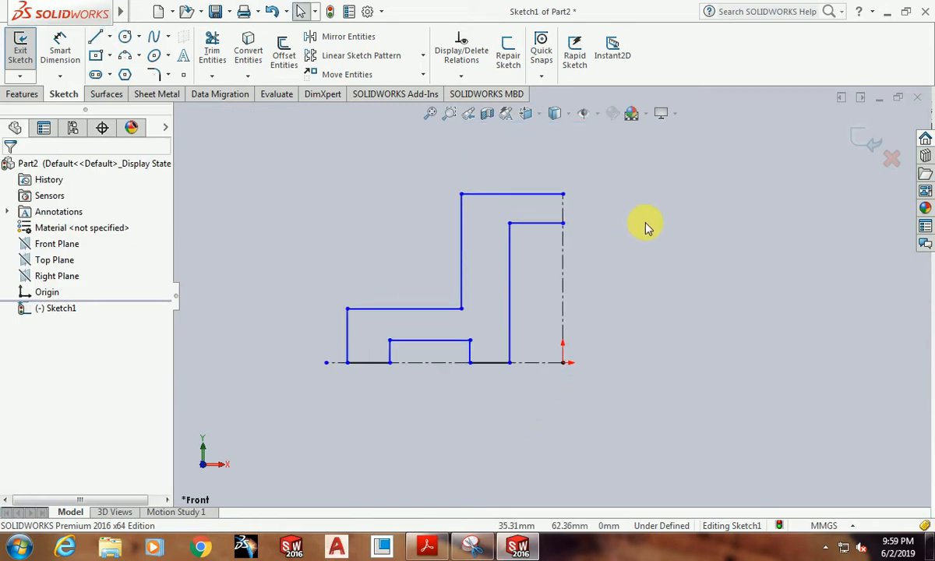
Step: Dimension the distance from the foot's outer vertical edge to the vertical centerline as 166/2 mm, taking the overall length from the reference drawing
{"action": "left_click", "coordinate": [60, 46]}
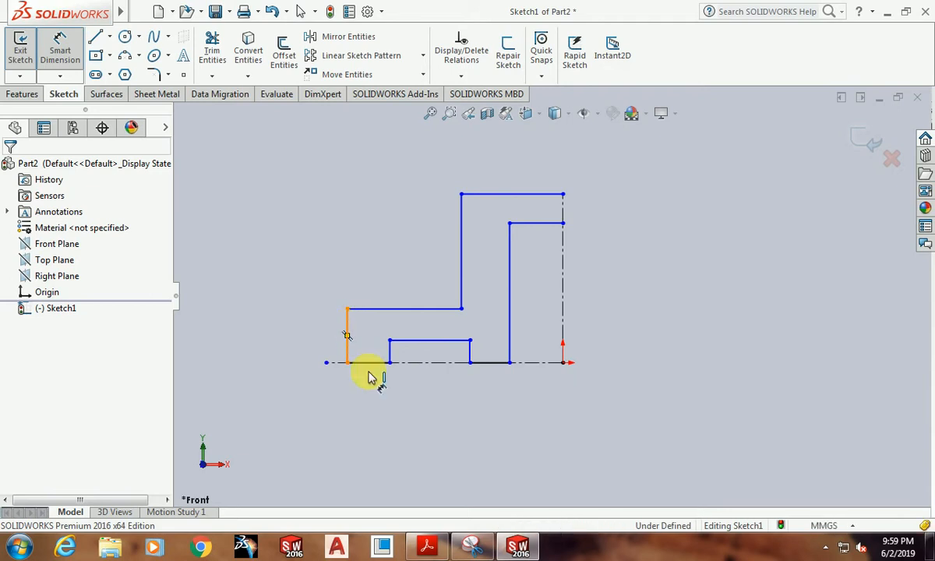
{"action": "left_click", "coordinate": [348, 335]}
{"action": "left_click", "coordinate": [563, 328]}
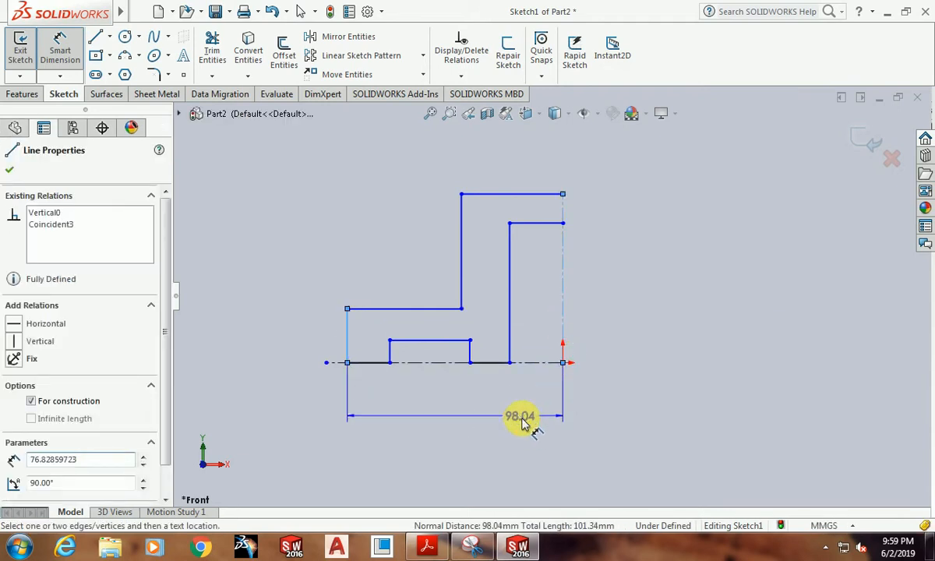
{"action": "left_click", "coordinate": [517, 415]}
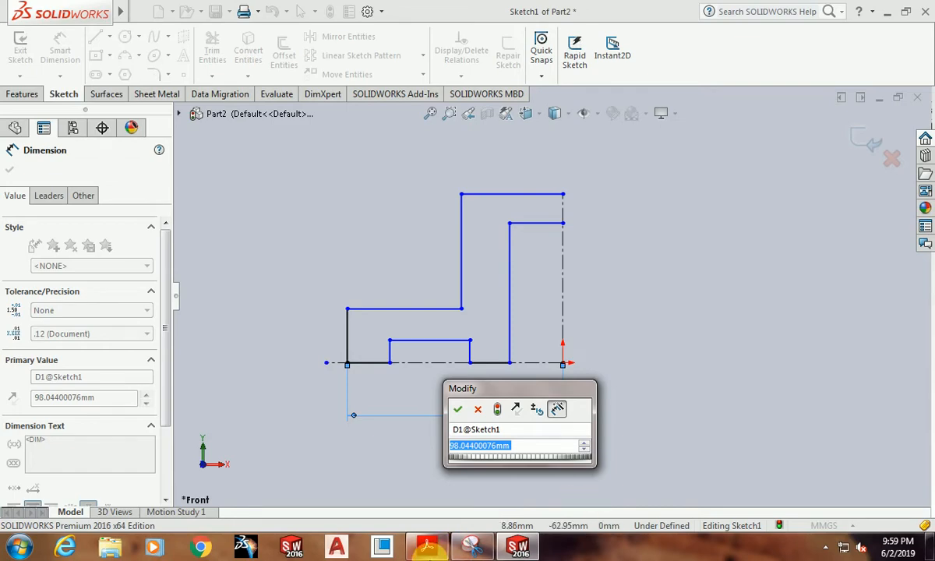
{"action": "left_click", "coordinate": [467, 547]}
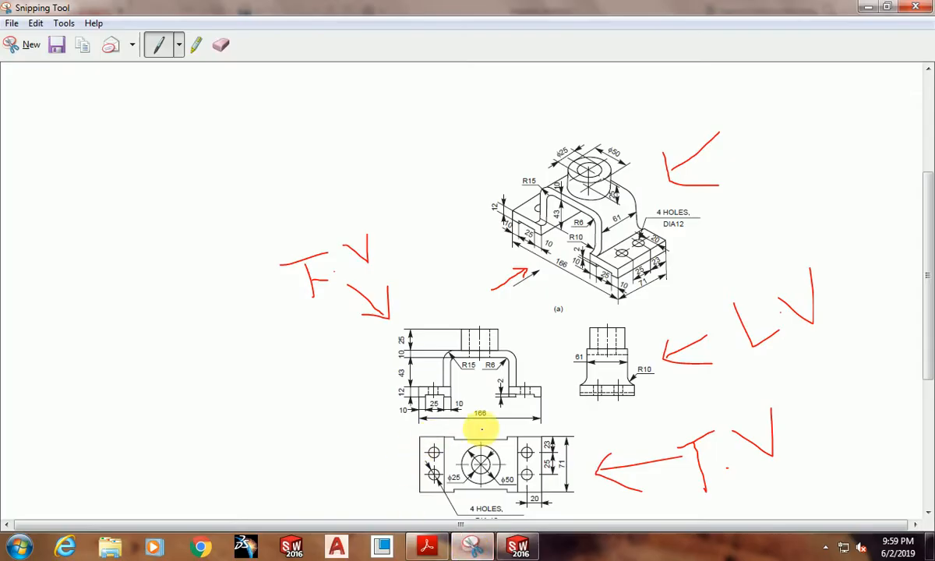
{"action": "left_click", "coordinate": [517, 548]}
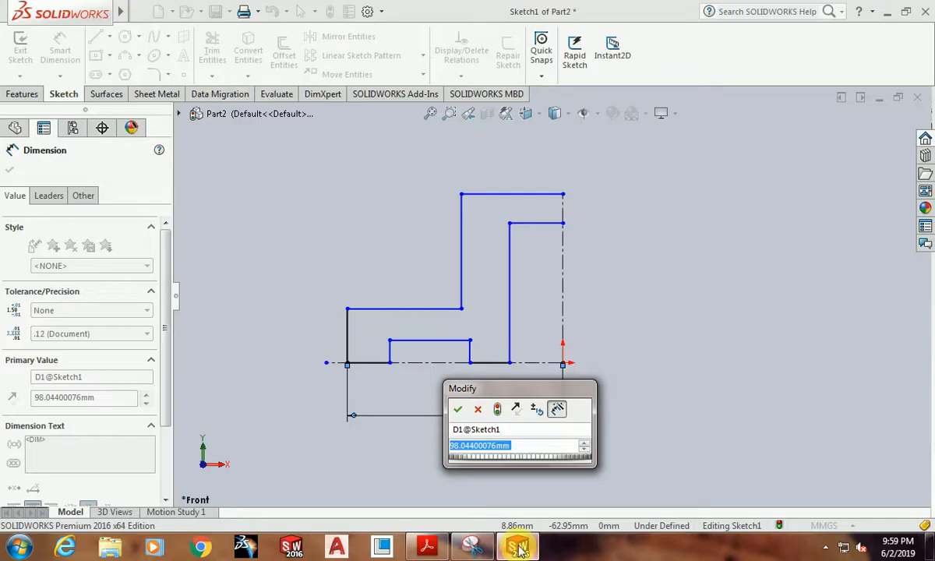
{"action": "type", "text": "16"}
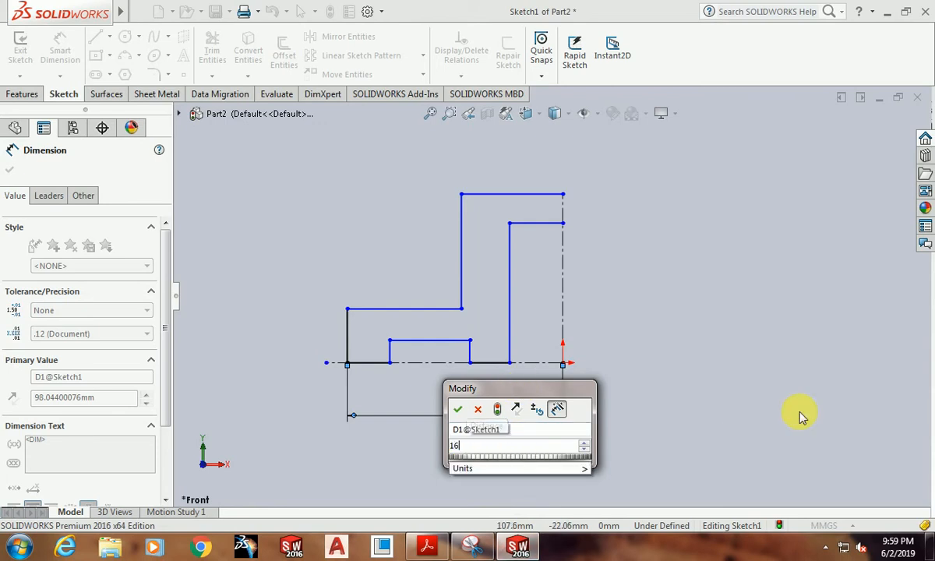
{"action": "type", "text": "6/2"}
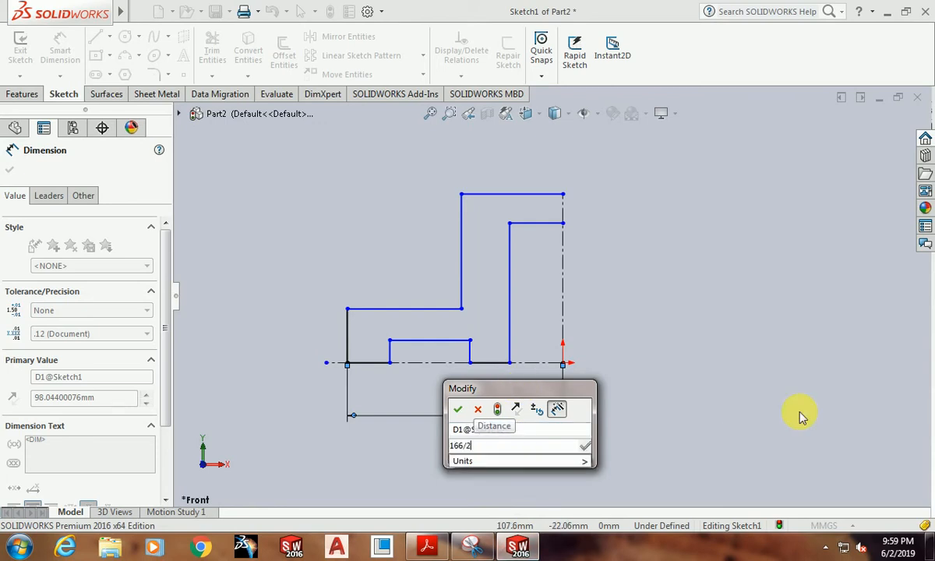
{"action": "key", "text": "Return"}
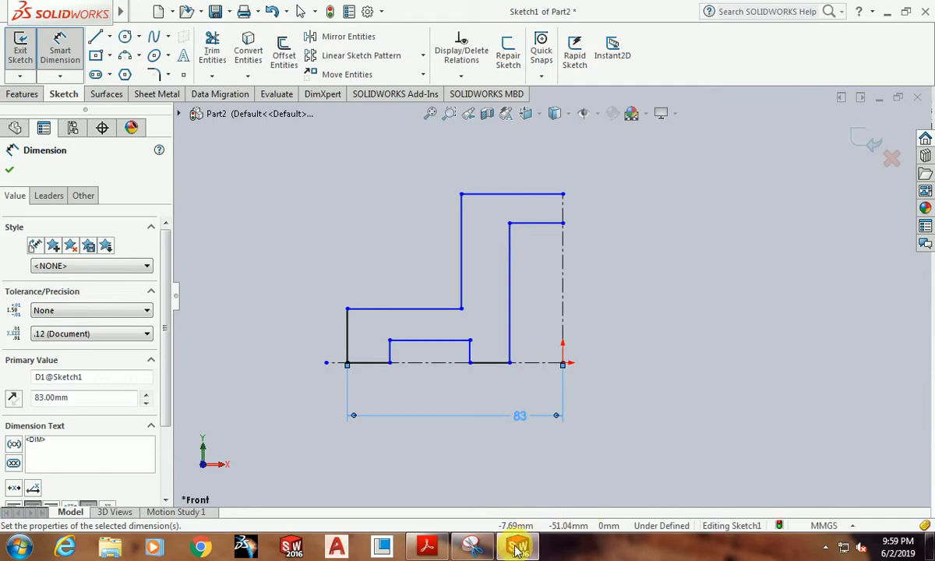
Step: Check the front view's height dimensions in the reference drawing
{"action": "left_click", "coordinate": [472, 547]}
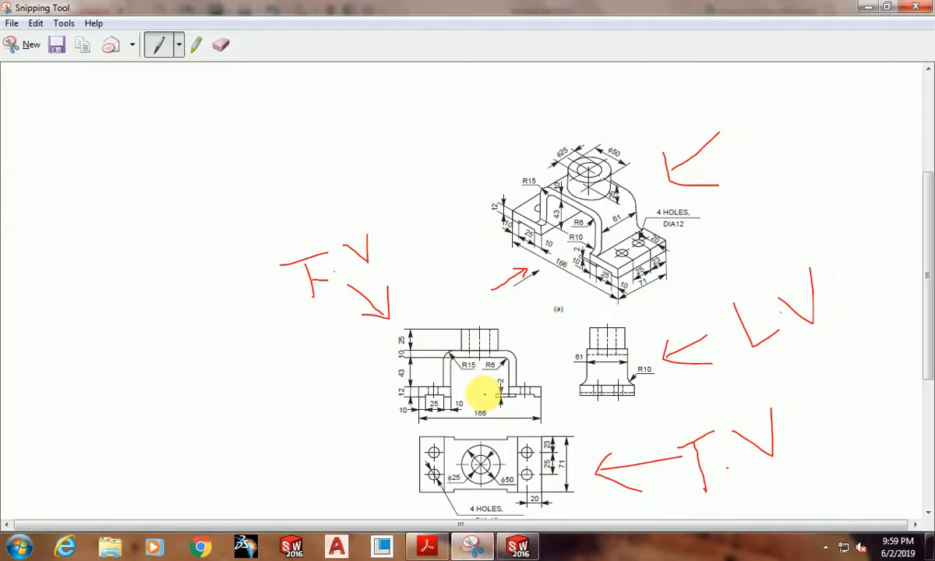
{"action": "scroll", "coordinate": [489, 388], "scroll_direction": "up", "scroll_amount": 1}
{"action": "scroll", "coordinate": [505, 394], "scroll_direction": "down", "scroll_amount": 1}
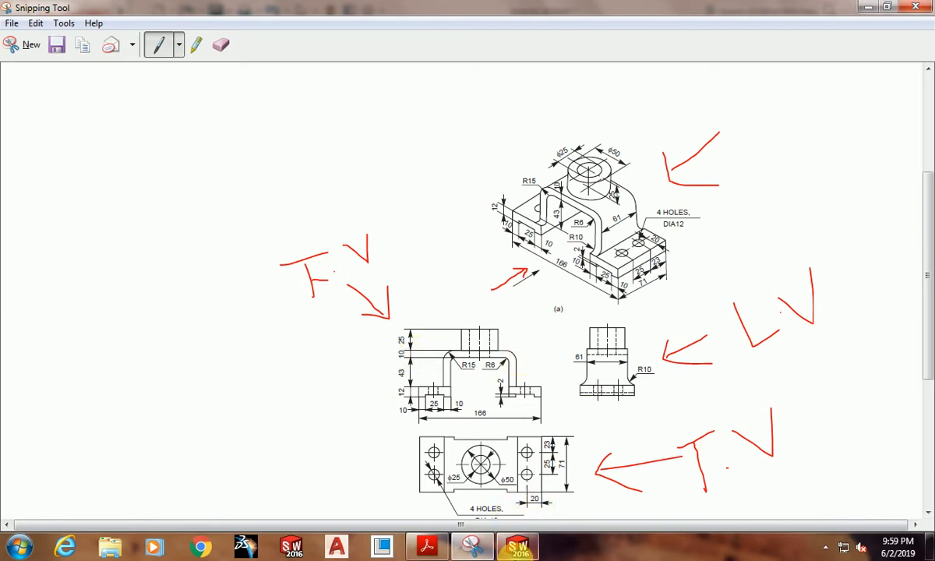
{"action": "left_click", "coordinate": [519, 548]}
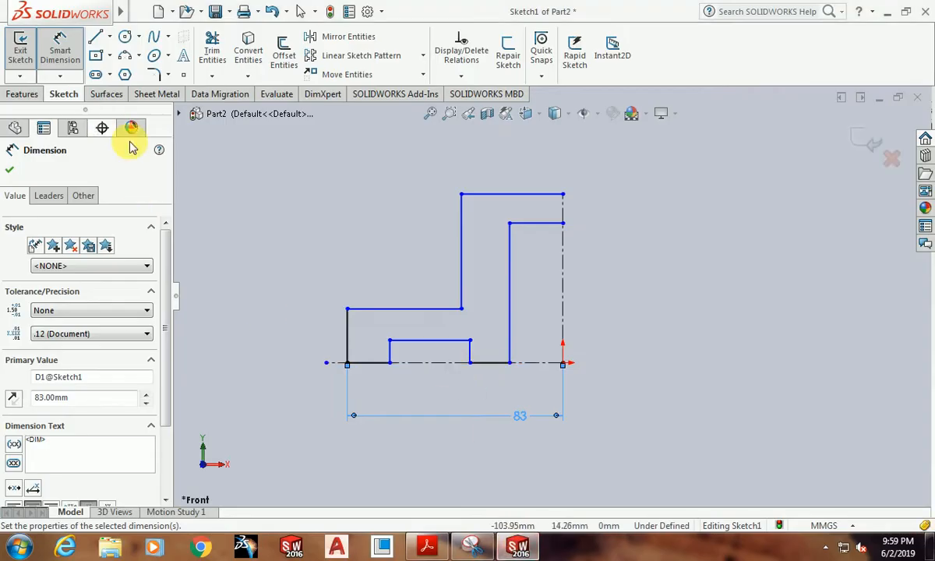
{"action": "left_click", "coordinate": [328, 332]}
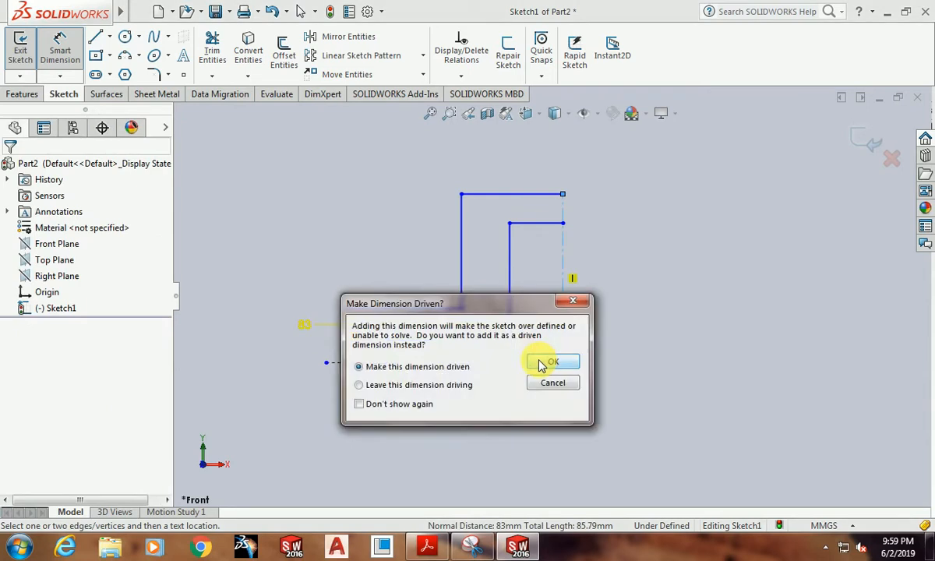
{"action": "left_click", "coordinate": [547, 359]}
{"action": "left_click", "coordinate": [327, 265]}
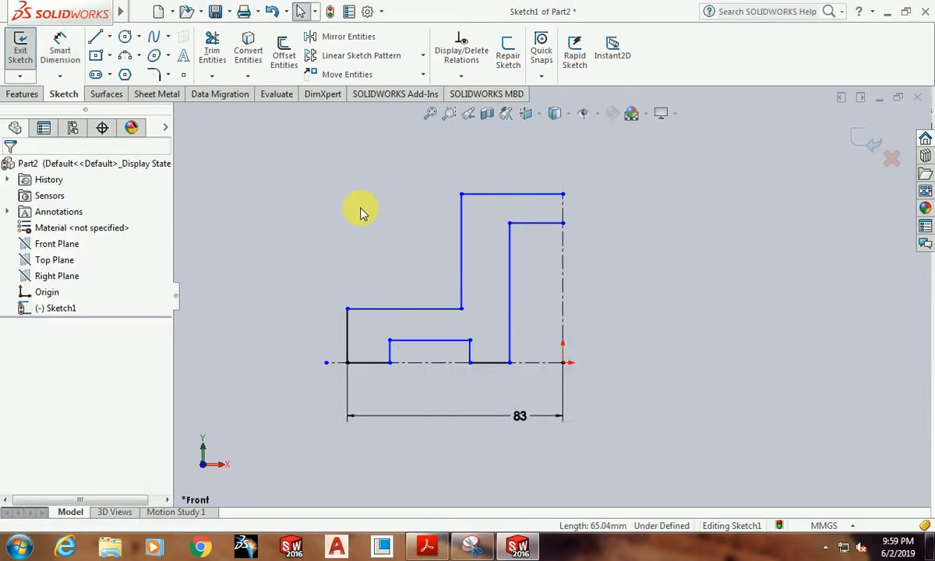
Step: Dimension the height from the horizontal centerline to the profile's uppermost line as 12+43+10 mm
{"action": "left_click", "coordinate": [60, 49]}
{"action": "left_click", "coordinate": [511, 194]}
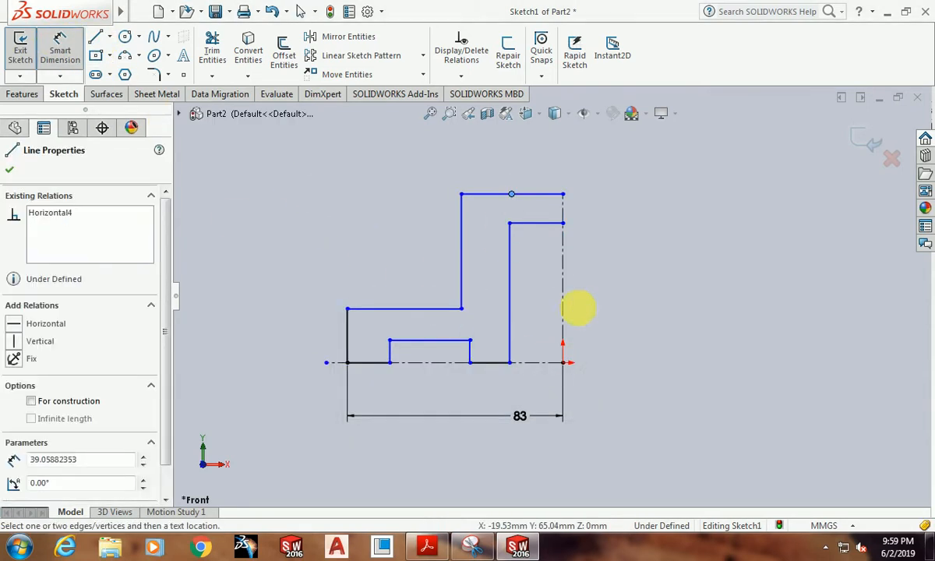
{"action": "left_click", "coordinate": [562, 362]}
{"action": "left_click", "coordinate": [238, 313]}
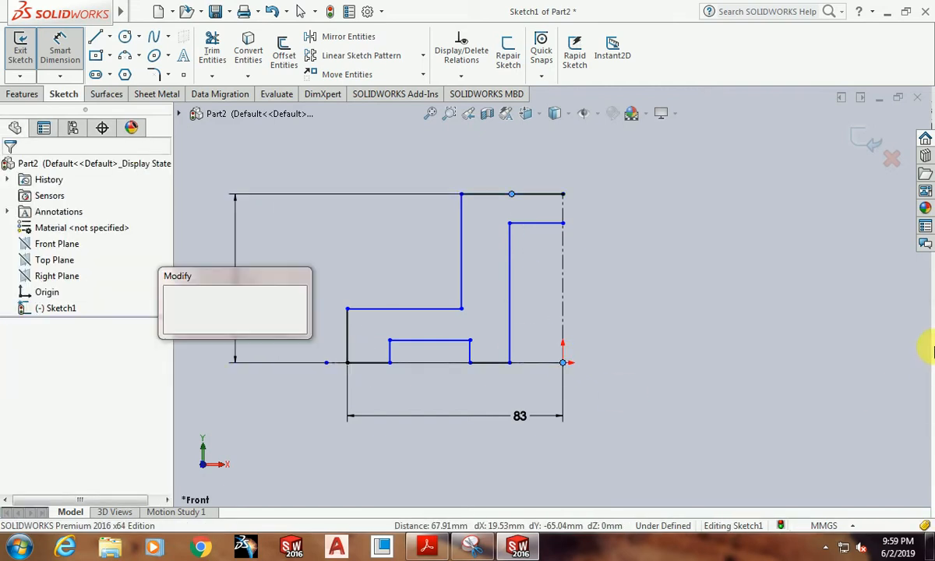
{"action": "type", "text": "12+43+10"}
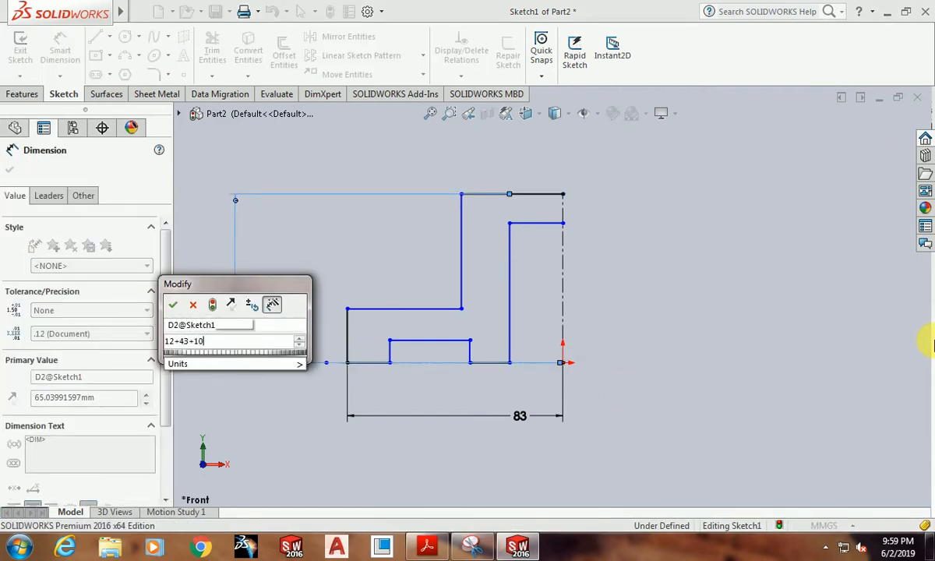
{"action": "key", "text": "Return"}
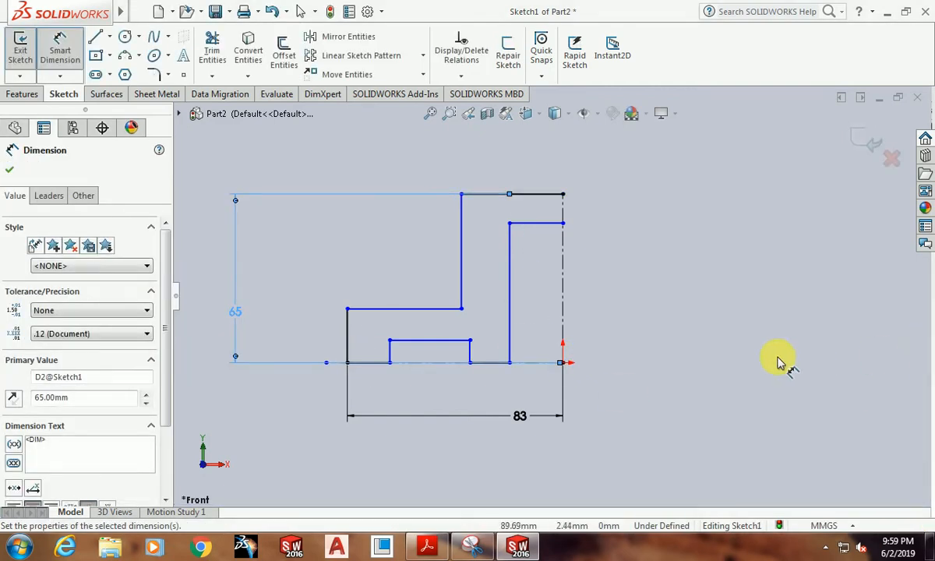
{"action": "key", "text": "Escape"}
Step: Dimension the gap between the outer and inner upper horizontal lines as 10 mm
{"action": "left_click", "coordinate": [61, 47]}
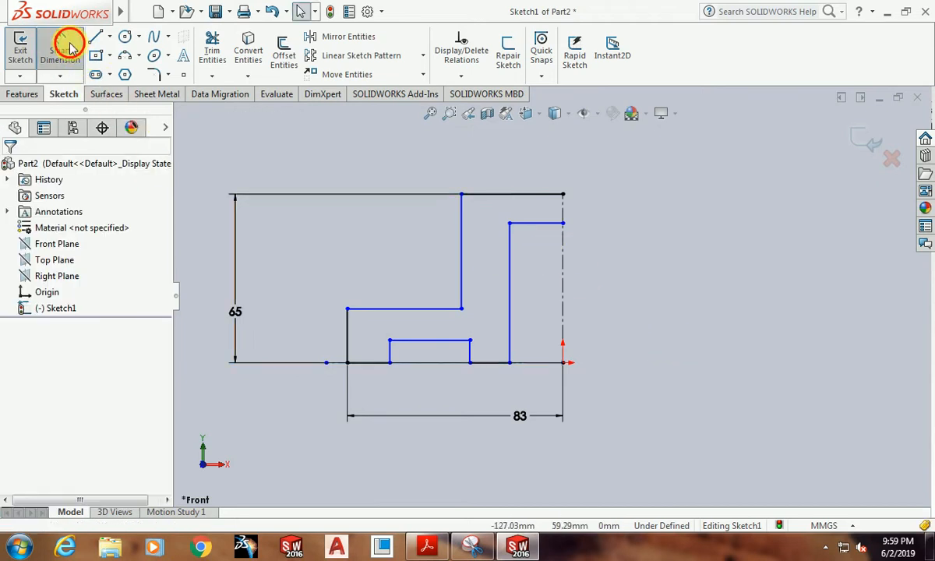
{"action": "left_click", "coordinate": [544, 227]}
{"action": "left_click", "coordinate": [549, 194]}
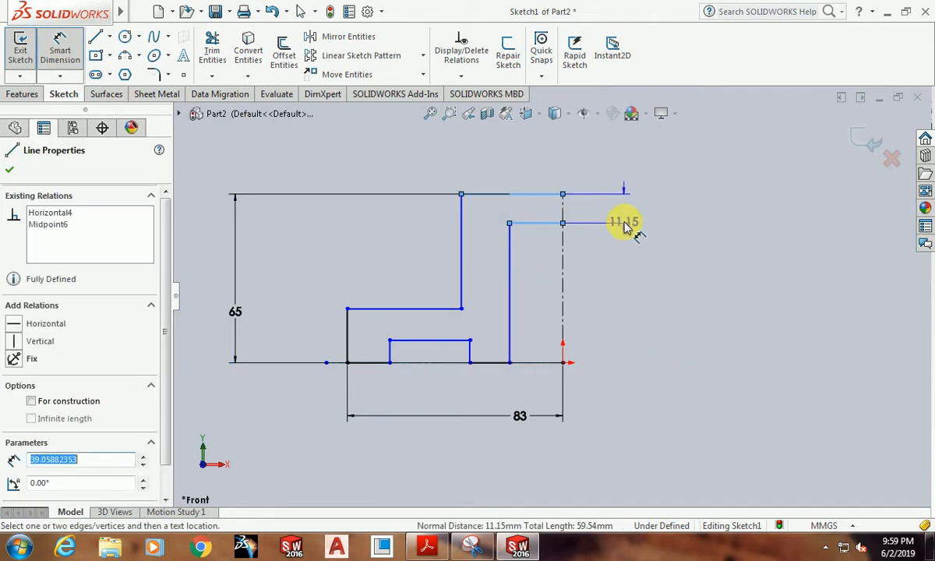
{"action": "left_click", "coordinate": [633, 225]}
{"action": "type", "text": "10"}
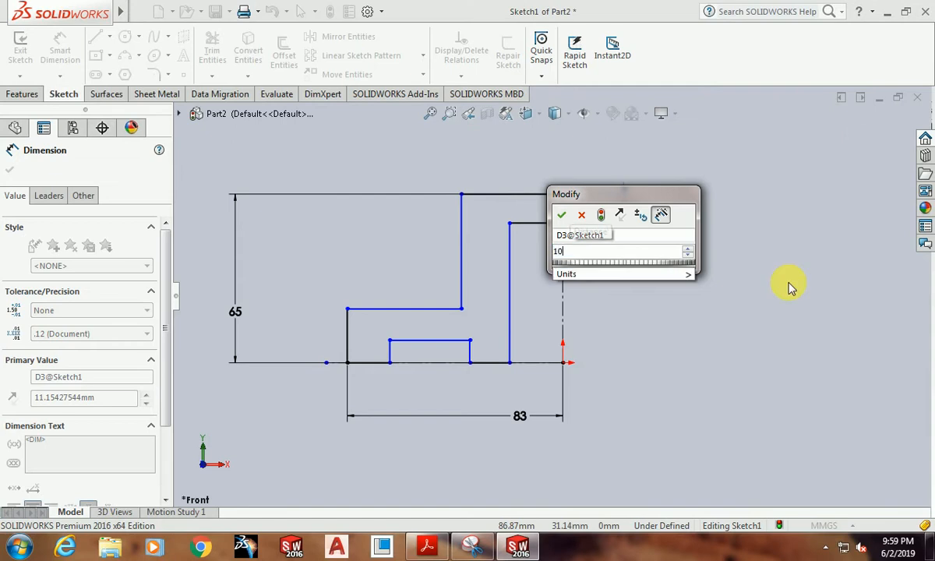
{"action": "key", "text": "Return"}
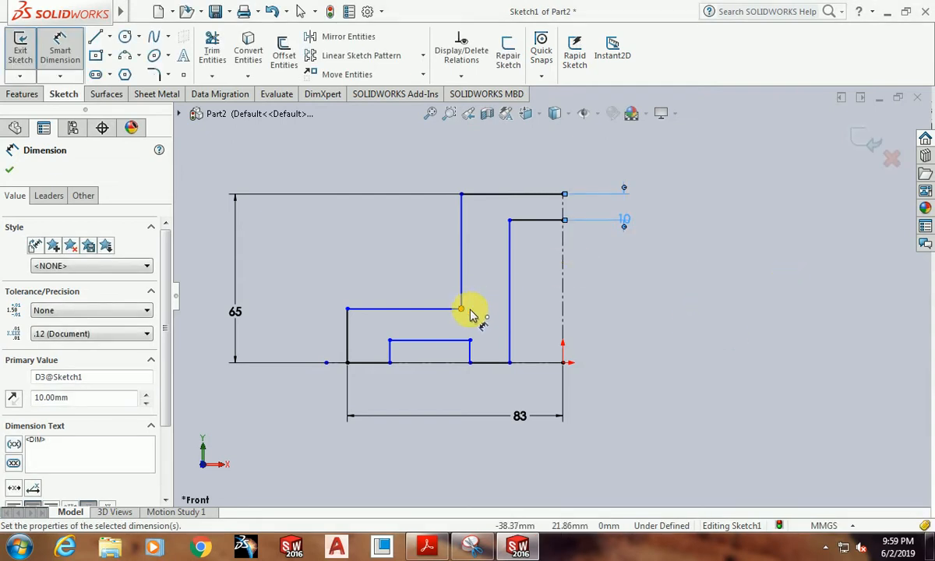
Step: Dimension the two short bottom lines on either side of the foot's recess as 10 mm each
{"action": "left_click", "coordinate": [373, 370]}
{"action": "left_click", "coordinate": [378, 387]}
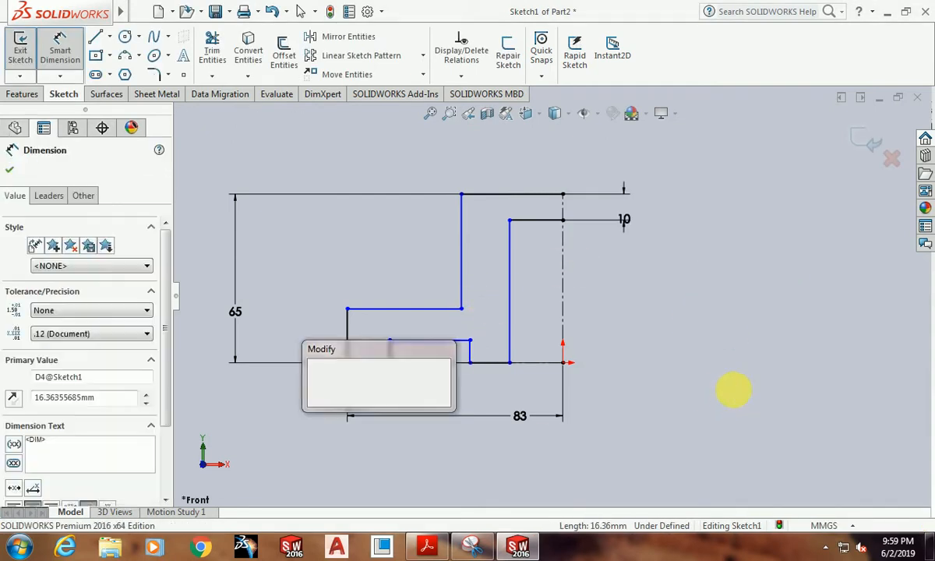
{"action": "type", "text": "10"}
{"action": "key", "text": "Return"}
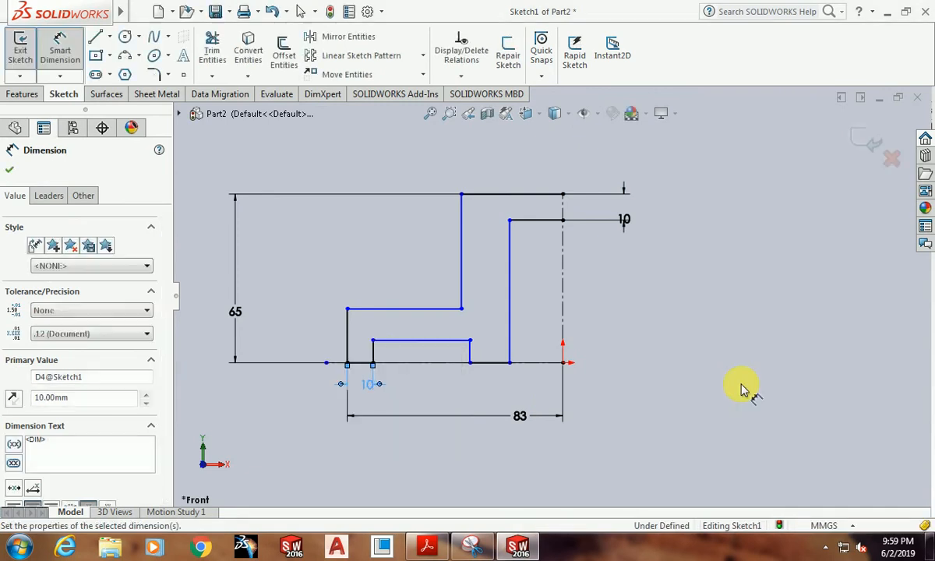
{"action": "left_click", "coordinate": [501, 365]}
{"action": "left_click", "coordinate": [497, 380]}
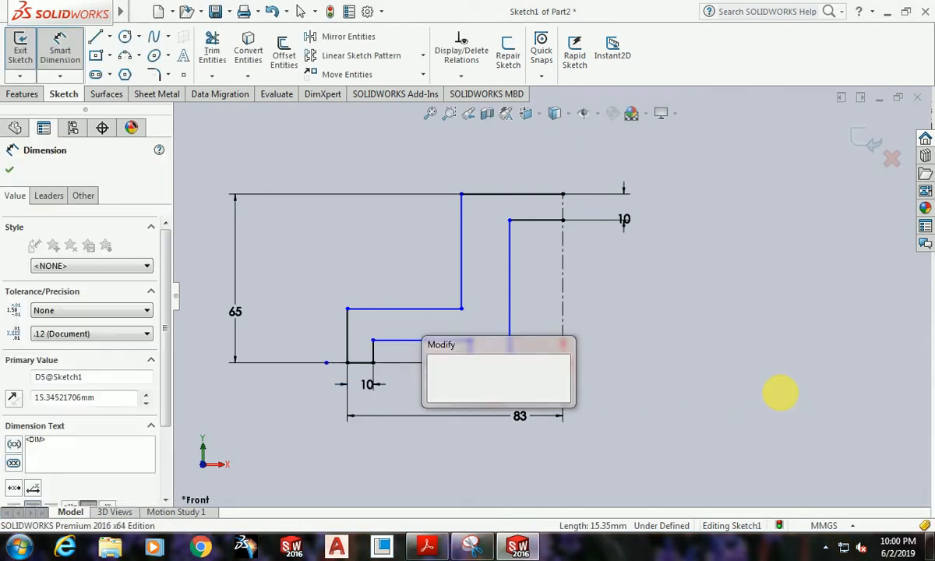
{"action": "type", "text": "10"}
{"action": "key", "text": "Return"}
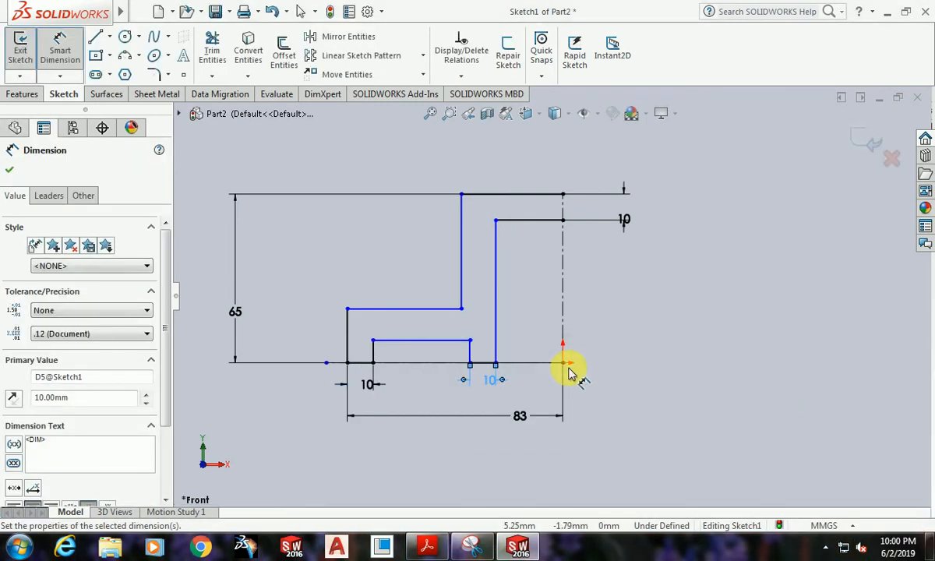
Step: Dimension the width of the recess in the foot's underside as 25 mm
{"action": "left_click", "coordinate": [438, 344]}
{"action": "left_click", "coordinate": [434, 378]}
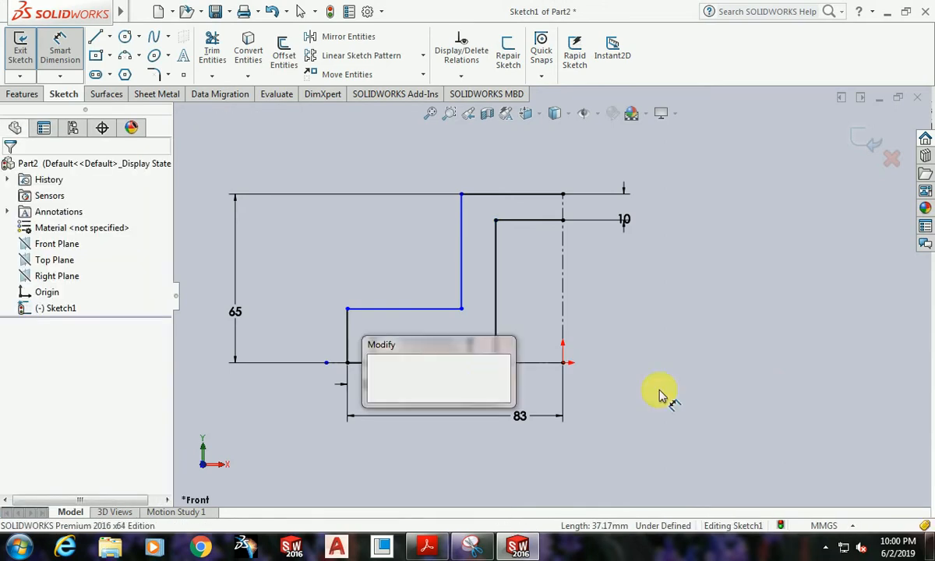
{"action": "type", "text": "25"}
{"action": "key", "text": "Return"}
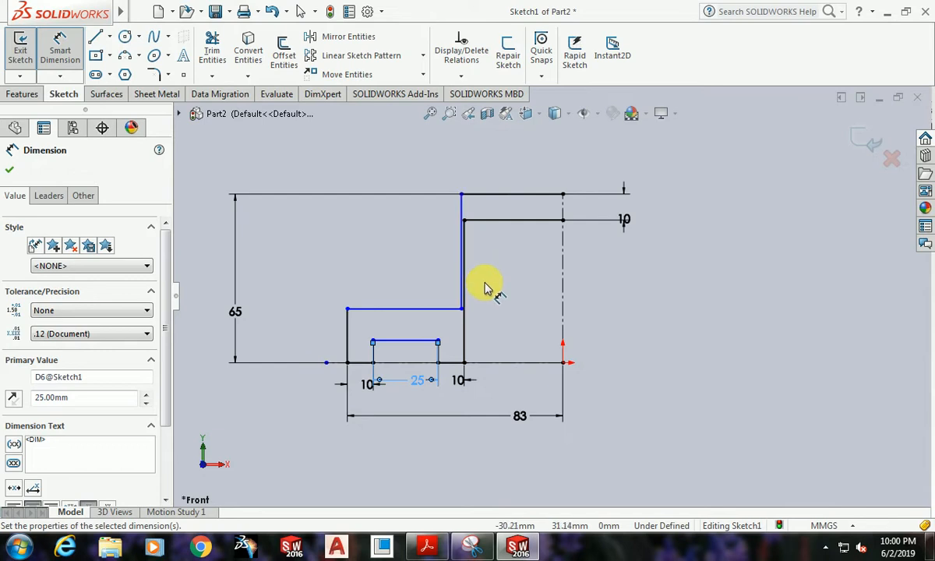
Step: Add a vertical relation between the lower end of the leg's outer vertical line and the recess's inner upper corner
{"action": "scroll", "coordinate": [471, 284], "scroll_direction": "down", "scroll_amount": 3}
{"action": "key", "text": "Escape"}
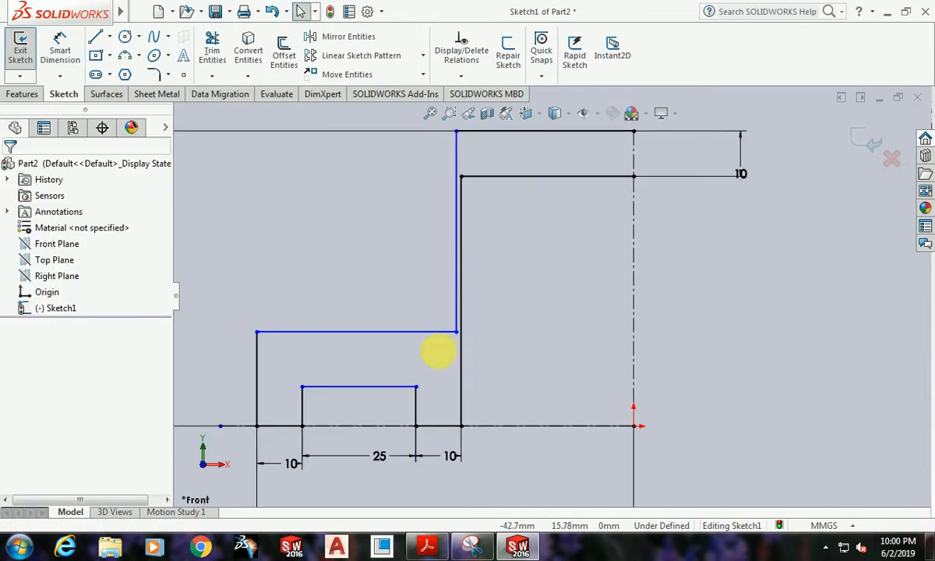
{"action": "left_click", "coordinate": [458, 333]}
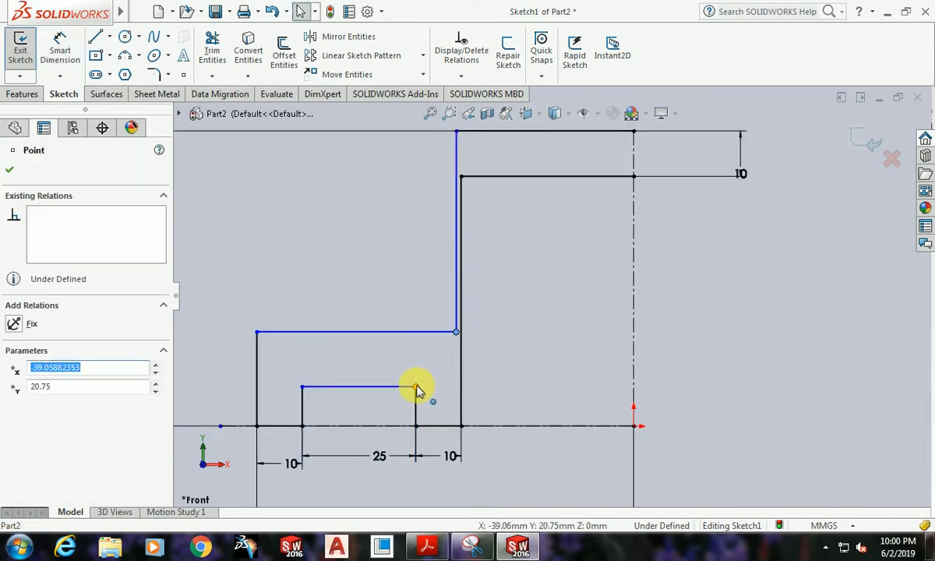
{"action": "left_click", "coordinate": [416, 386], "text": "ctrl"}
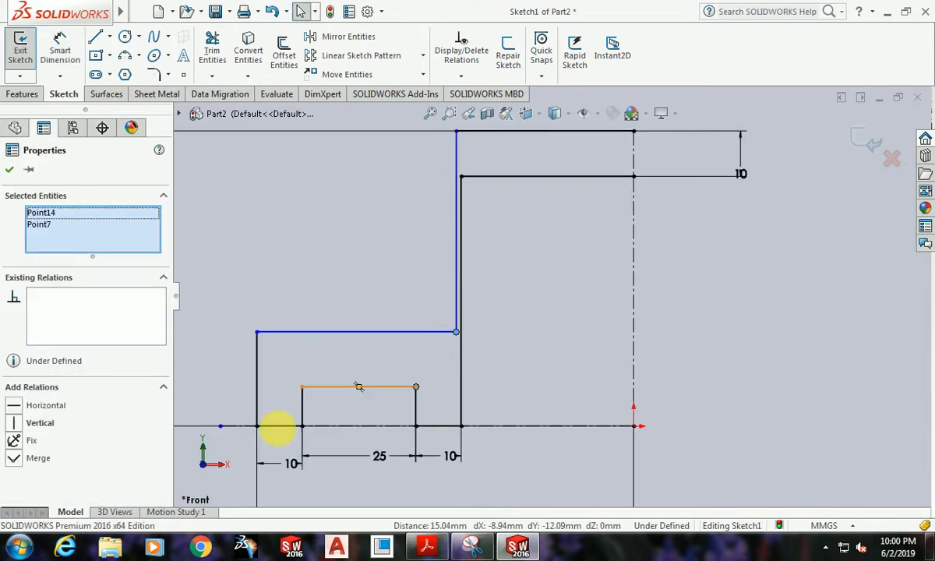
{"action": "left_click", "coordinate": [39, 423]}
{"action": "left_click", "coordinate": [522, 349]}
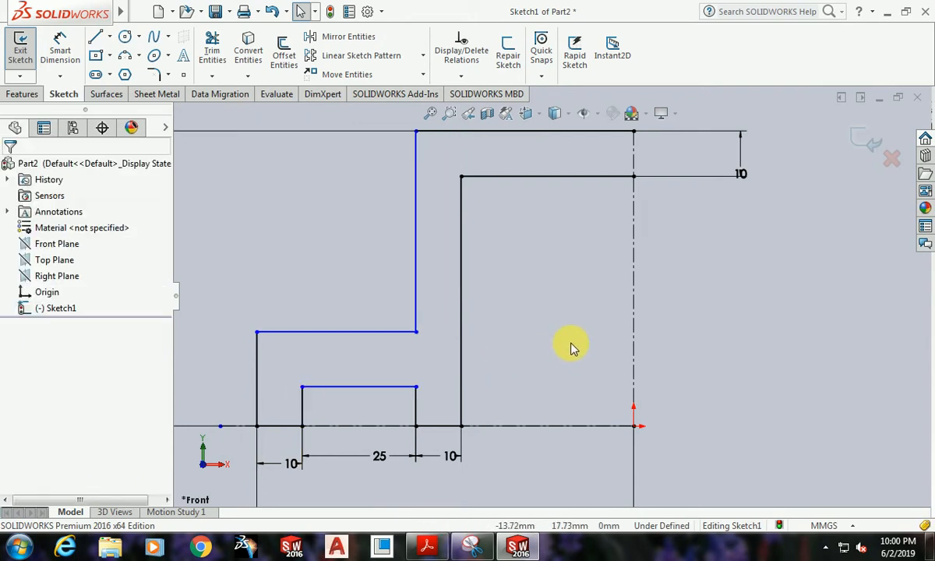
Step: Dimension the vertical distance between the foot's top line and the recess's upper line as 12 mm
{"action": "scroll", "coordinate": [563, 345], "scroll_direction": "down", "scroll_amount": 6}
{"action": "scroll", "coordinate": [579, 277], "scroll_direction": "up", "scroll_amount": 6}
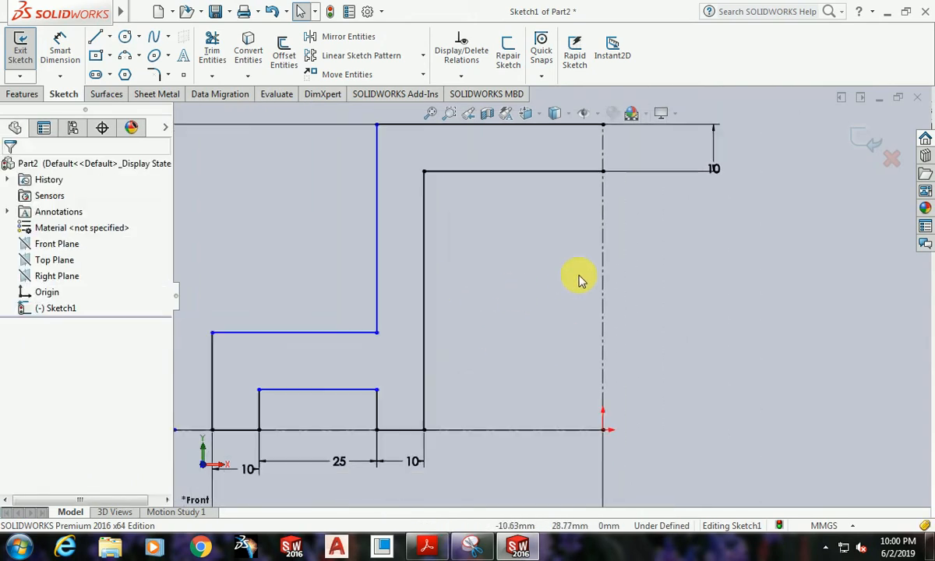
{"action": "left_click", "coordinate": [59, 45]}
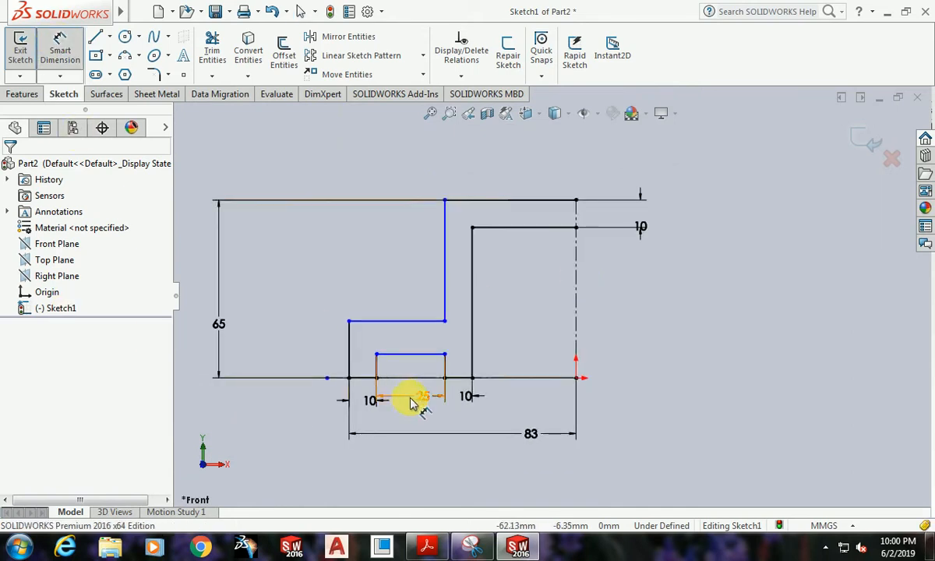
{"action": "left_click", "coordinate": [402, 321]}
{"action": "left_click", "coordinate": [413, 354]}
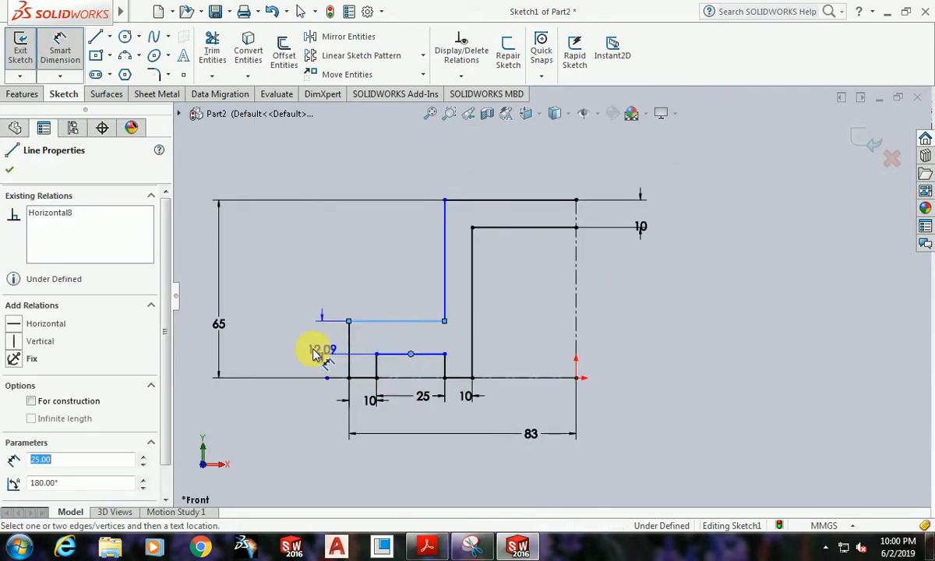
{"action": "left_click", "coordinate": [313, 350]}
{"action": "type", "text": "12"}
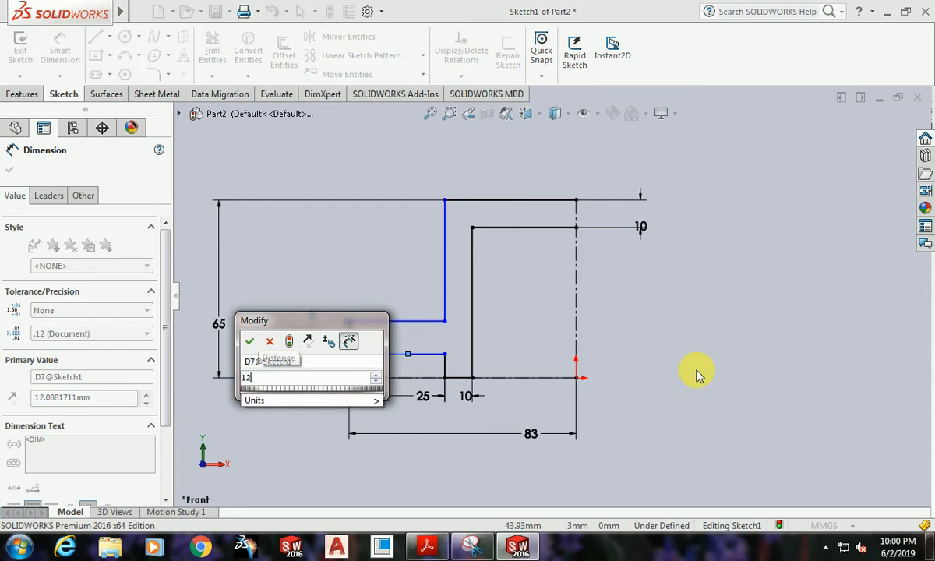
{"action": "key", "text": "Return"}
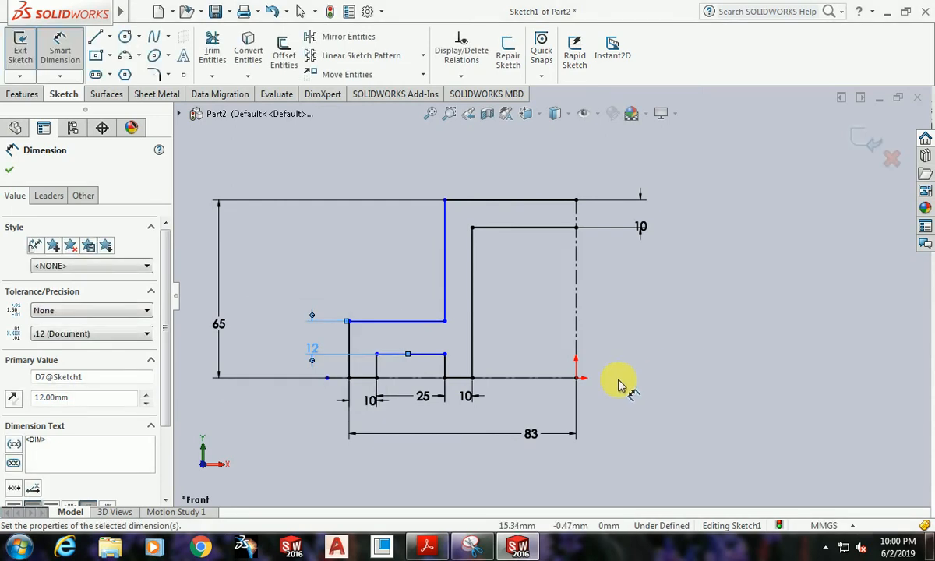
{"action": "key", "text": "Escape"}
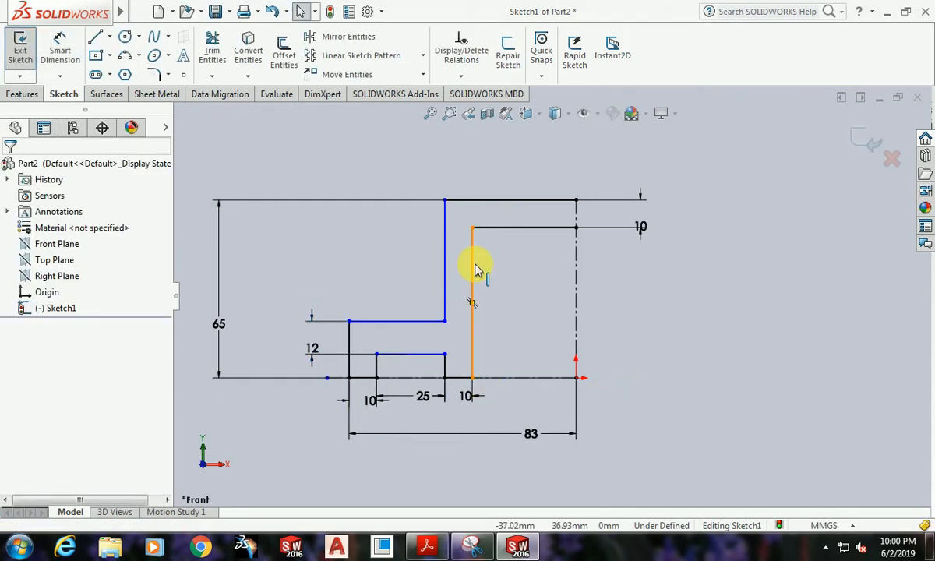
Step: Check the front view in the Snipping Tool's reference drawing for the foot's recess depth
{"action": "left_click", "coordinate": [471, 550]}
{"action": "left_click", "coordinate": [472, 552]}
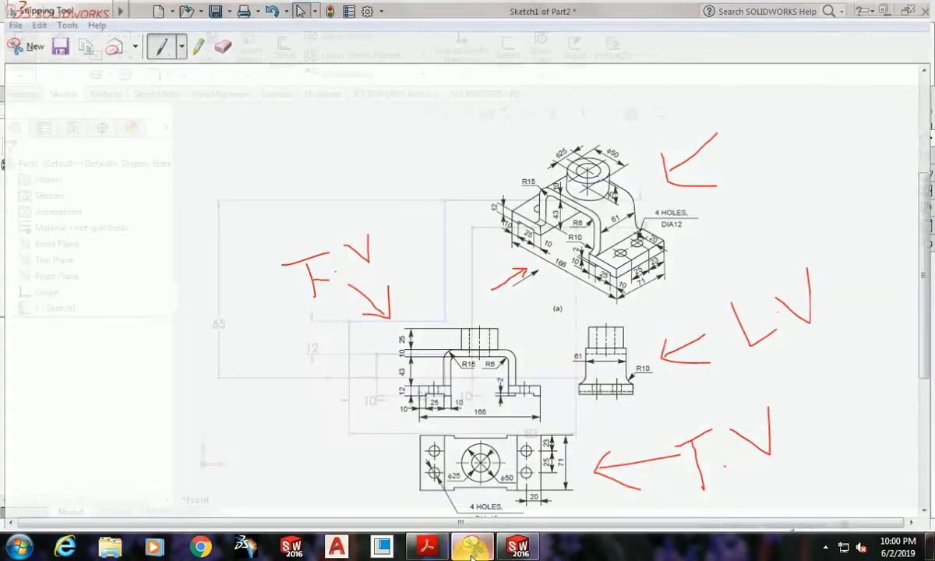
{"action": "left_click", "coordinate": [472, 550]}
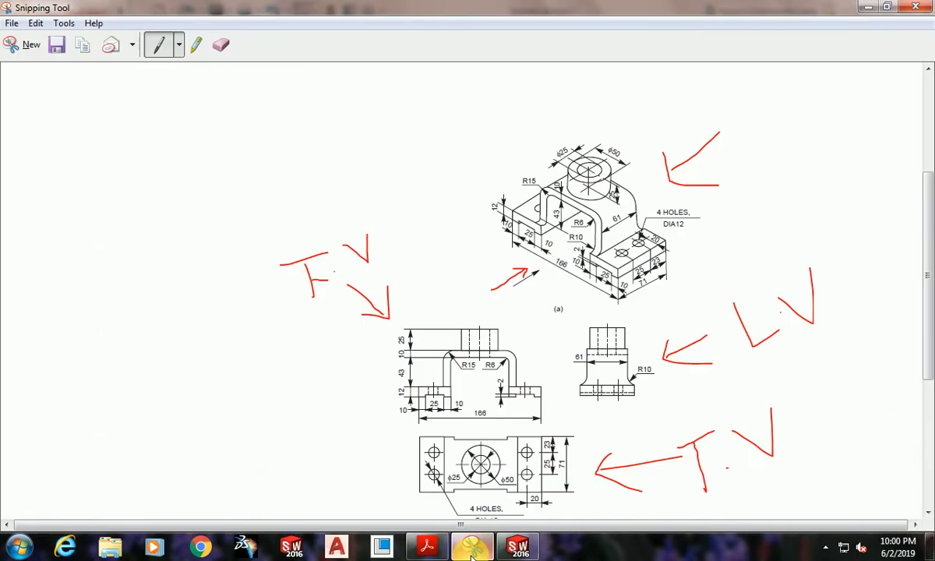
{"action": "left_click", "coordinate": [472, 550]}
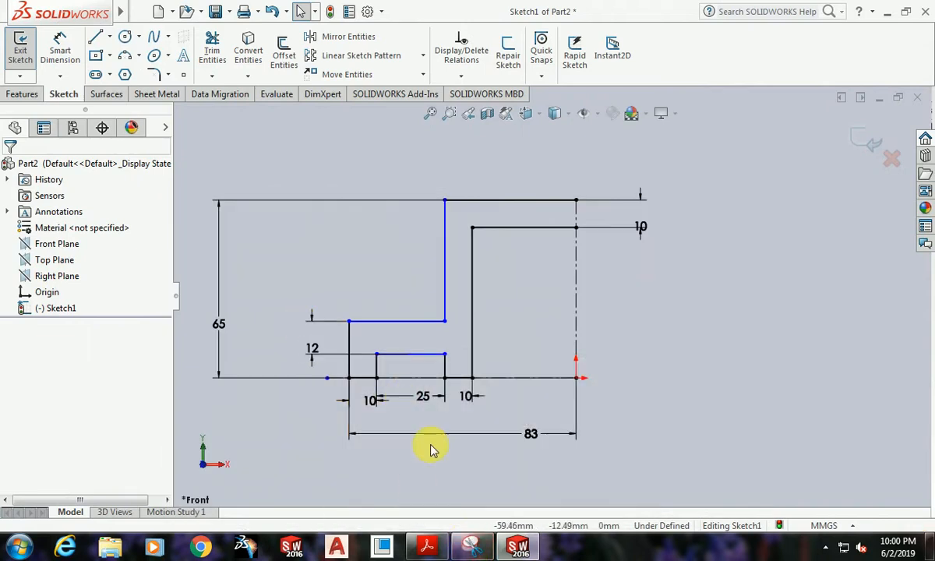
{"action": "left_click", "coordinate": [472, 550]}
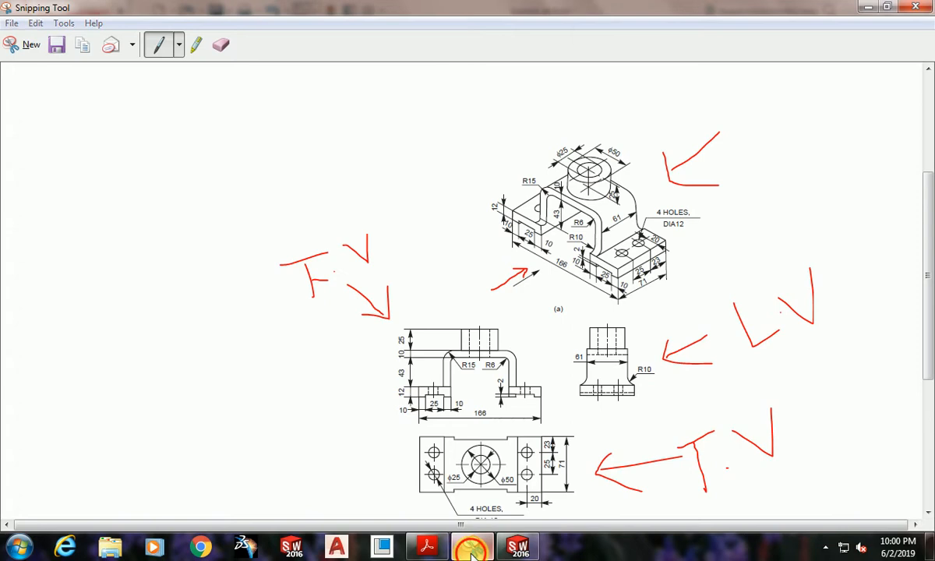
{"action": "left_click", "coordinate": [471, 550]}
Step: Dimension the depth of the recess in the foot's underside as 2 mm
{"action": "left_click", "coordinate": [444, 321]}
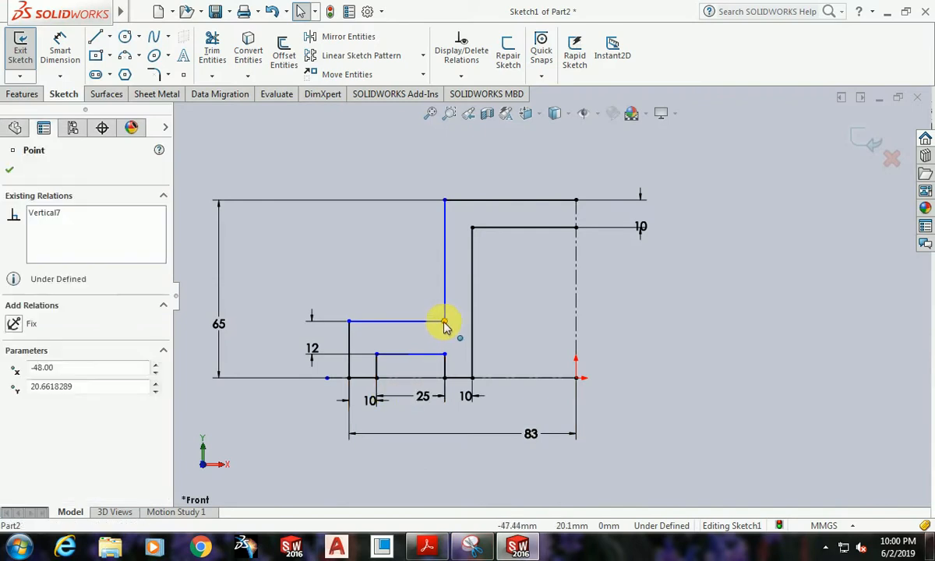
{"action": "mouse_move", "coordinate": [444, 326]}
{"action": "left_mouse_down"}
{"action": "mouse_move", "coordinate": [430, 320]}
{"action": "mouse_move", "coordinate": [427, 328]}
{"action": "left_mouse_up"}
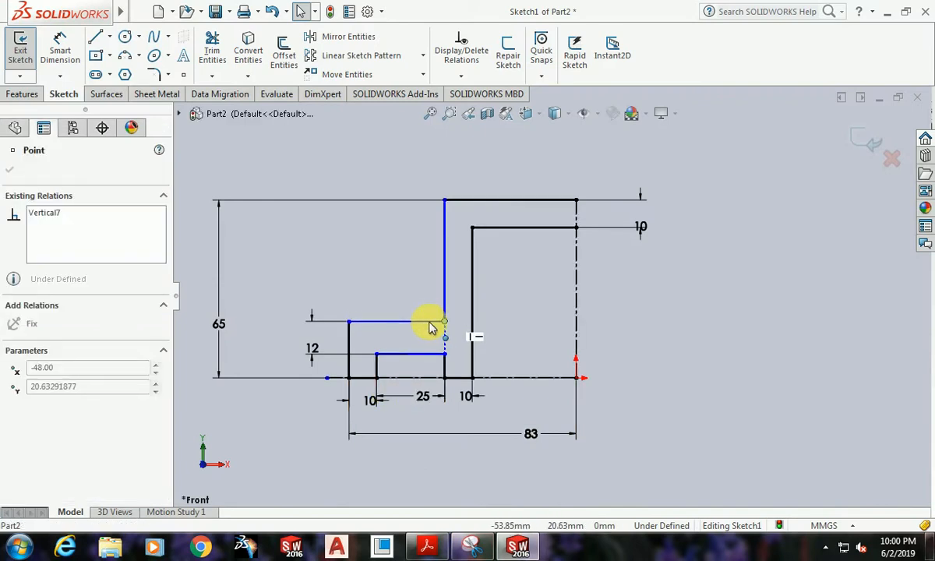
{"action": "key", "text": "Escape"}
{"action": "left_click", "coordinate": [69, 38]}
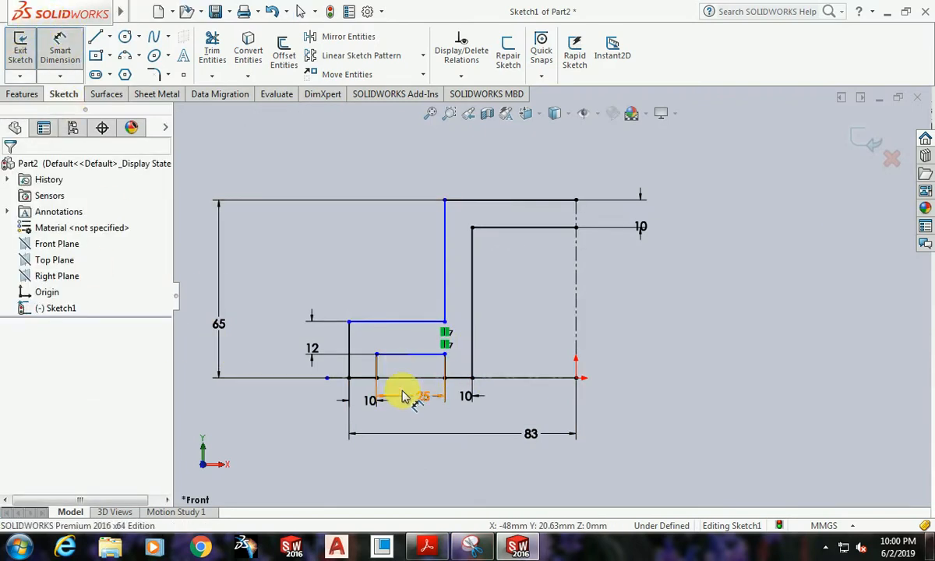
{"action": "left_click", "coordinate": [377, 366]}
{"action": "left_click", "coordinate": [387, 367]}
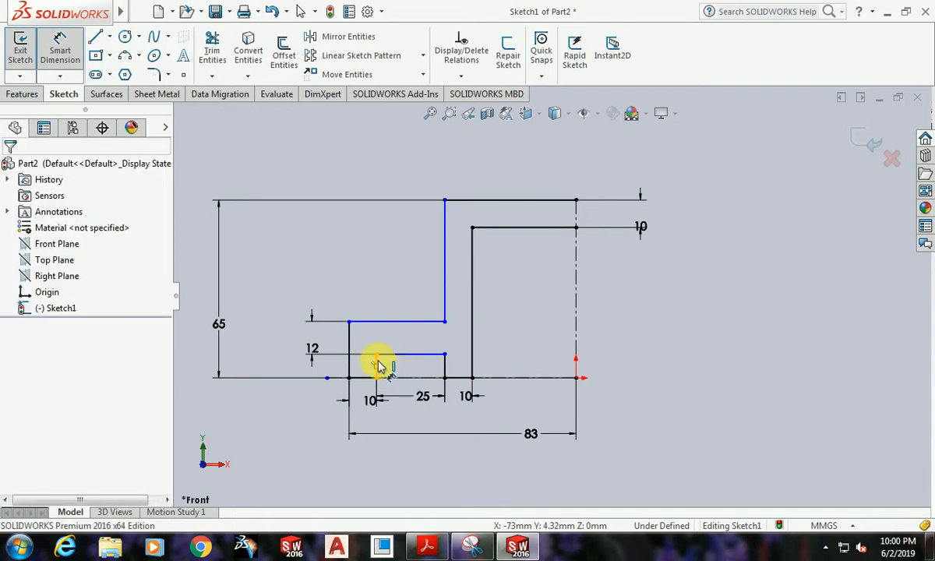
{"action": "left_click", "coordinate": [378, 367]}
{"action": "left_click", "coordinate": [389, 373]}
{"action": "type", "text": "2"}
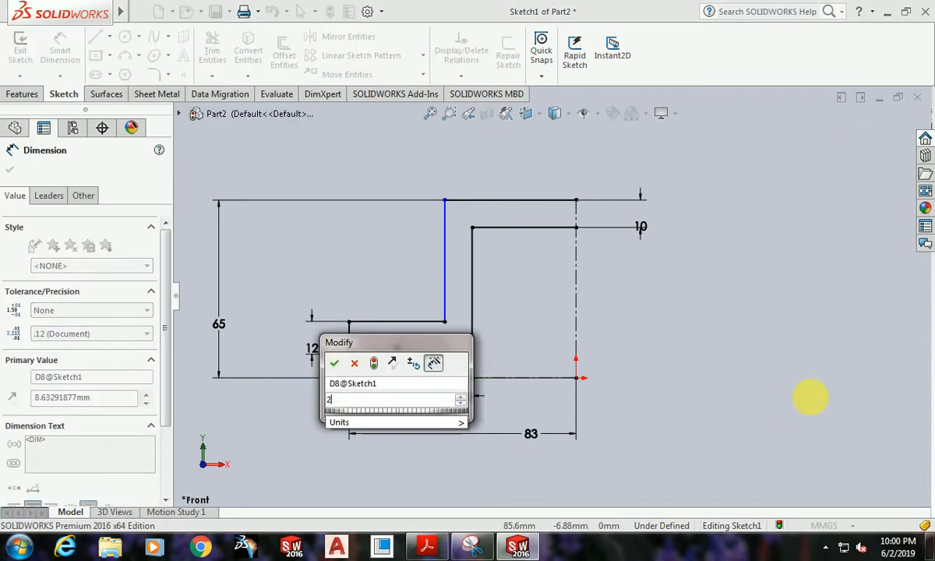
{"action": "key", "text": "Return"}
{"action": "key", "text": "Escape"}
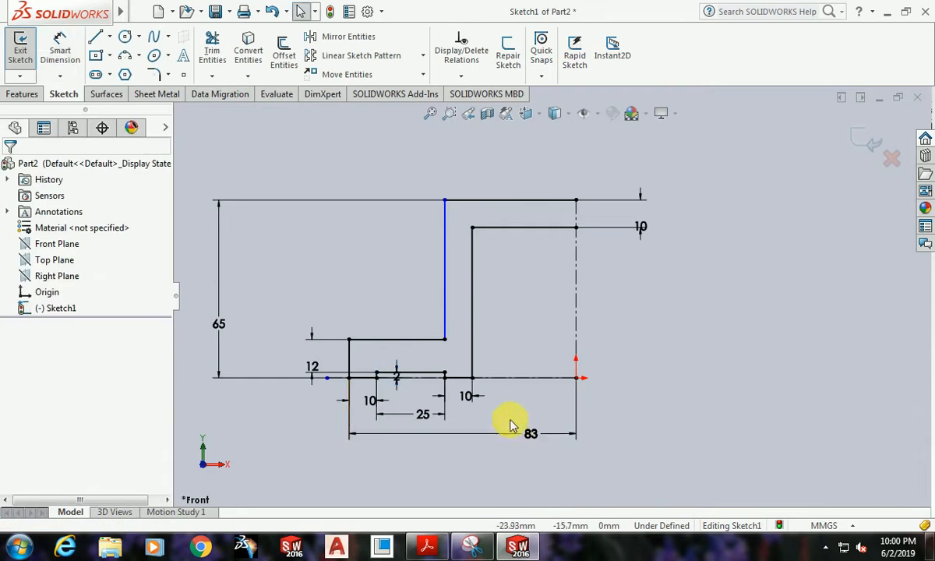
Step: Test whether the lower and upper ends of the leg's outer vertical line are still free to move
{"action": "scroll", "coordinate": [507, 331], "scroll_direction": "down", "scroll_amount": 1}
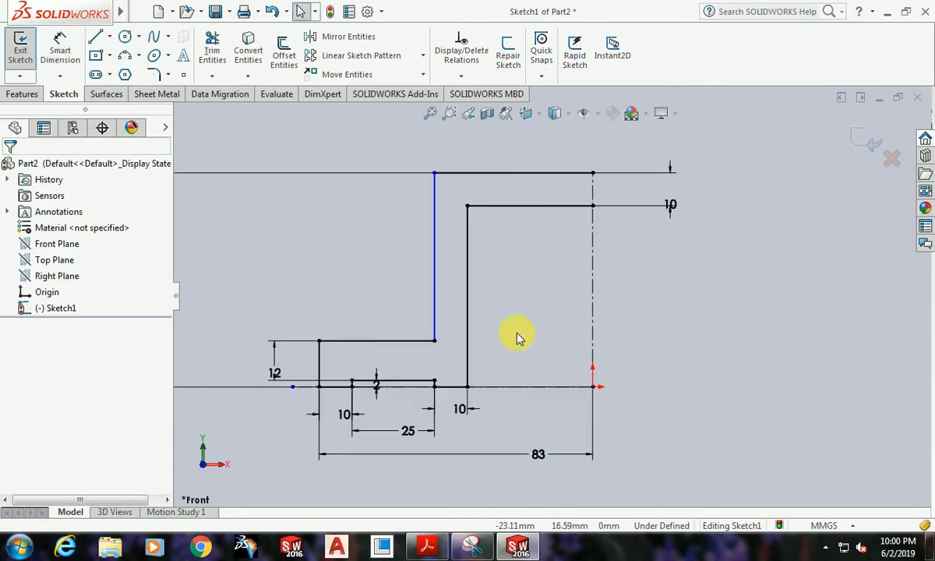
{"action": "scroll", "coordinate": [516, 338], "scroll_direction": "up", "scroll_amount": 1}
{"action": "left_click", "coordinate": [454, 334]}
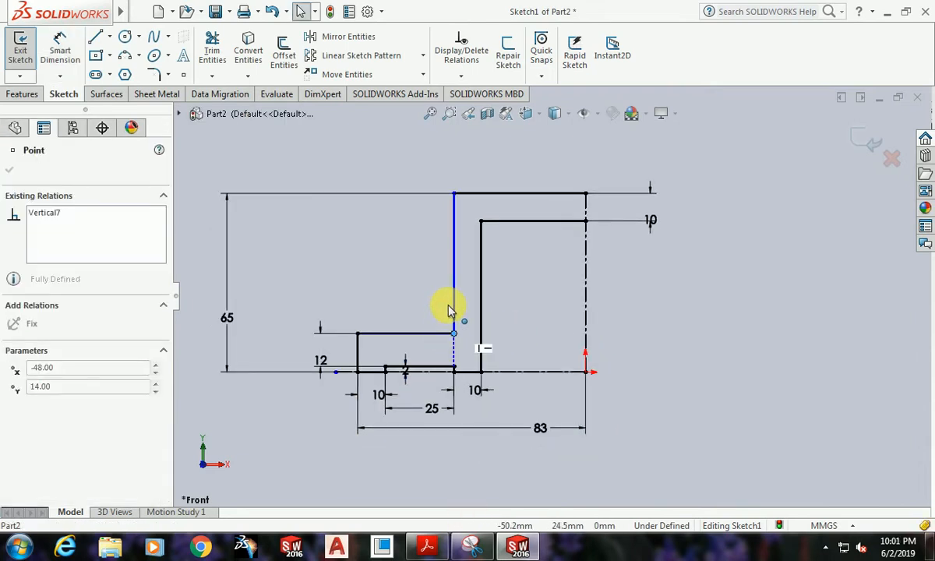
{"action": "left_click", "coordinate": [548, 347]}
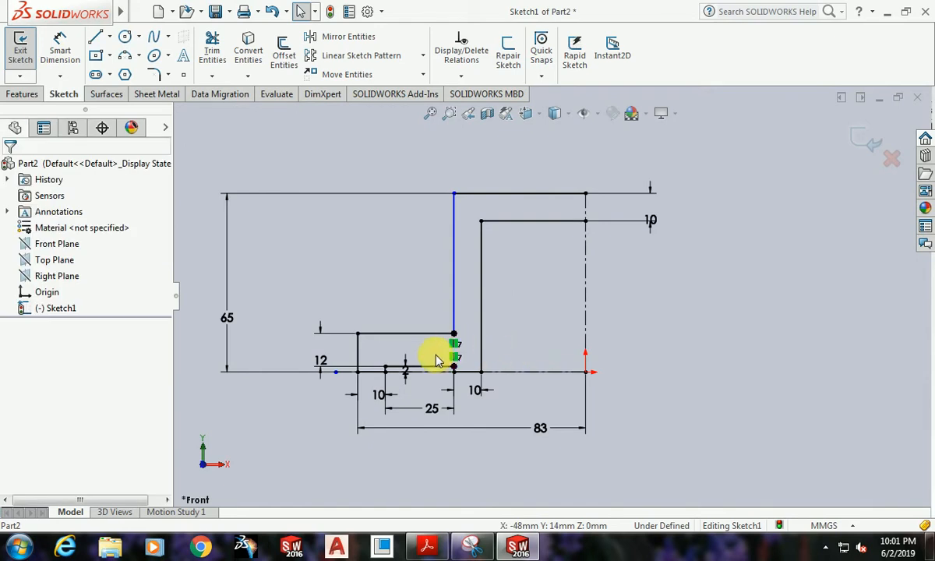
{"action": "left_click", "coordinate": [453, 328]}
{"action": "left_click", "coordinate": [533, 338]}
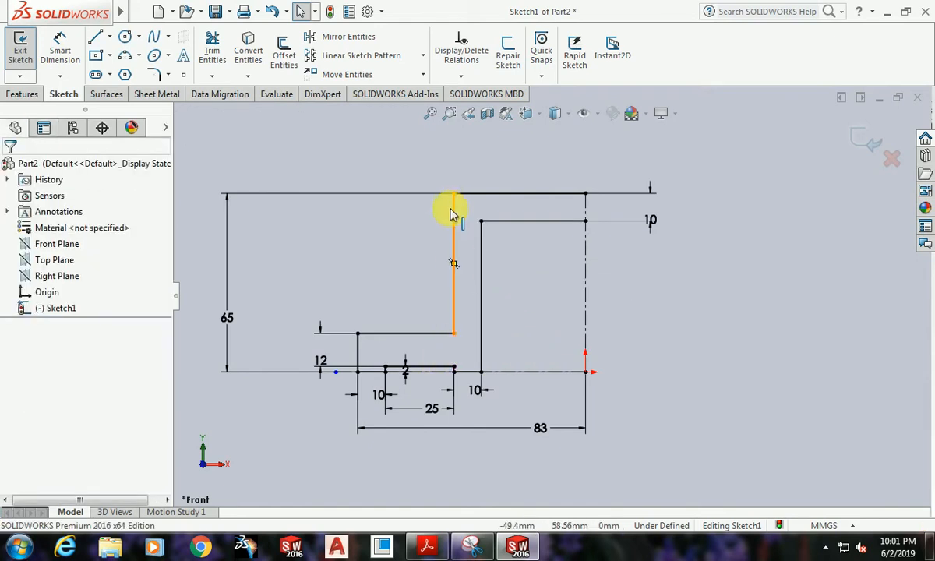
{"action": "left_click_drag", "start_coordinate": [454, 194], "coordinate": [426, 194]}
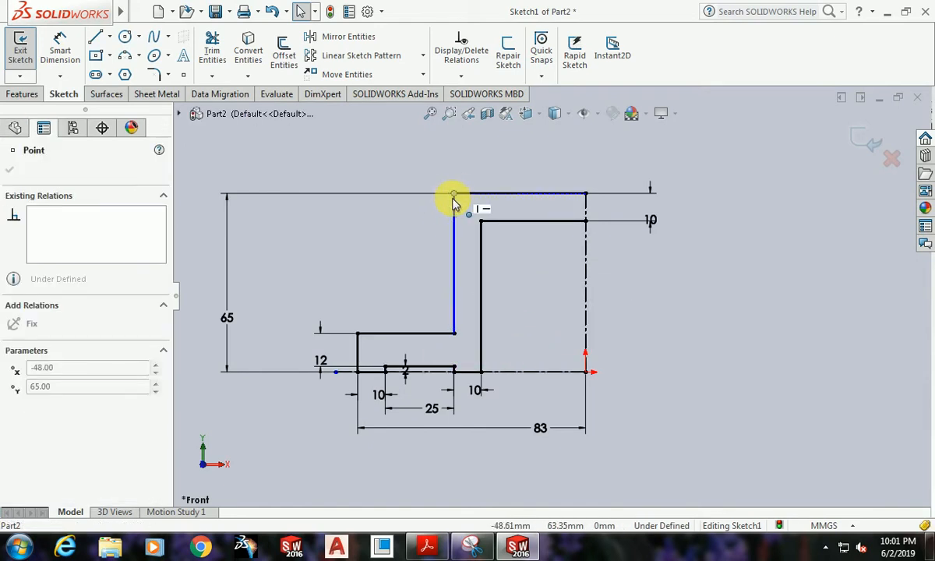
{"action": "left_click", "coordinate": [461, 229]}
Step: Add a vertical relation between both ends of the leg's outer line and the recess's inner upper corner
{"action": "left_click", "coordinate": [455, 194]}
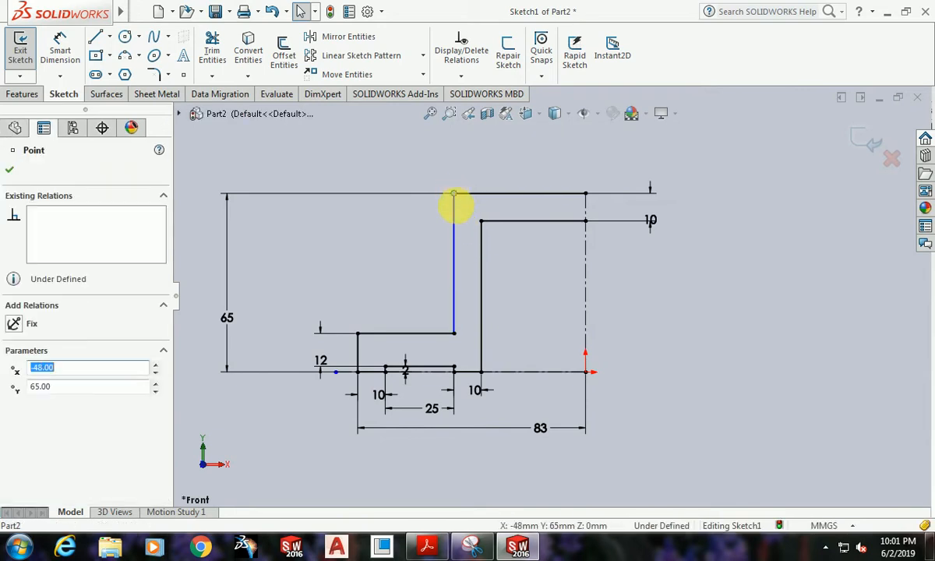
{"action": "left_click", "coordinate": [455, 333]}
{"action": "left_click", "coordinate": [456, 366], "text": "ctrl"}
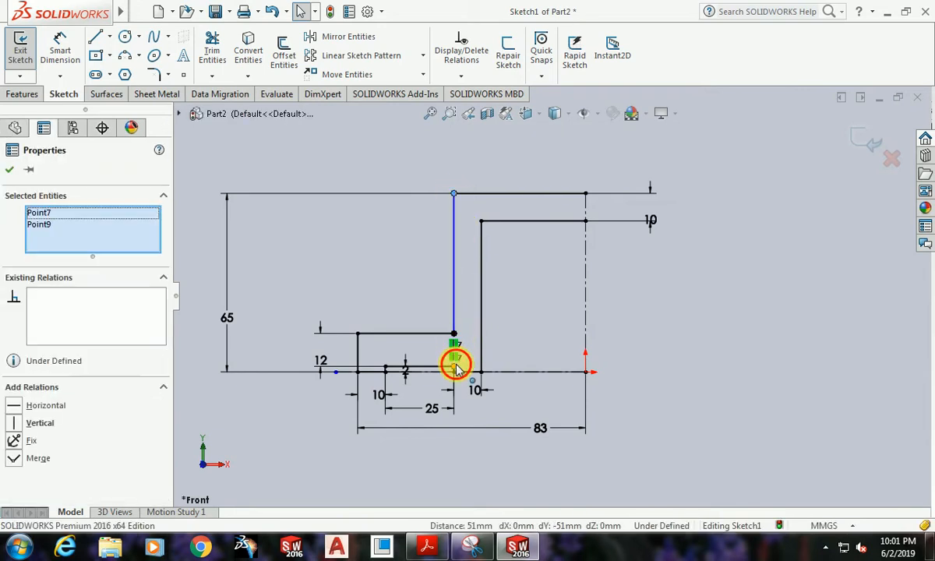
{"action": "left_click", "coordinate": [456, 365], "text": "ctrl"}
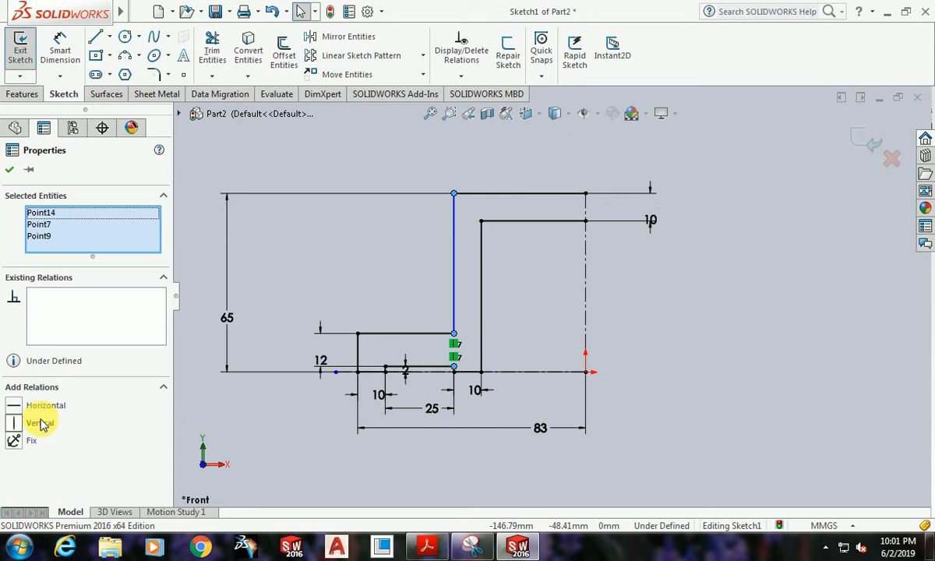
{"action": "left_click", "coordinate": [758, 335]}
{"action": "scroll", "coordinate": [740, 328], "scroll_direction": "up", "scroll_amount": 2}
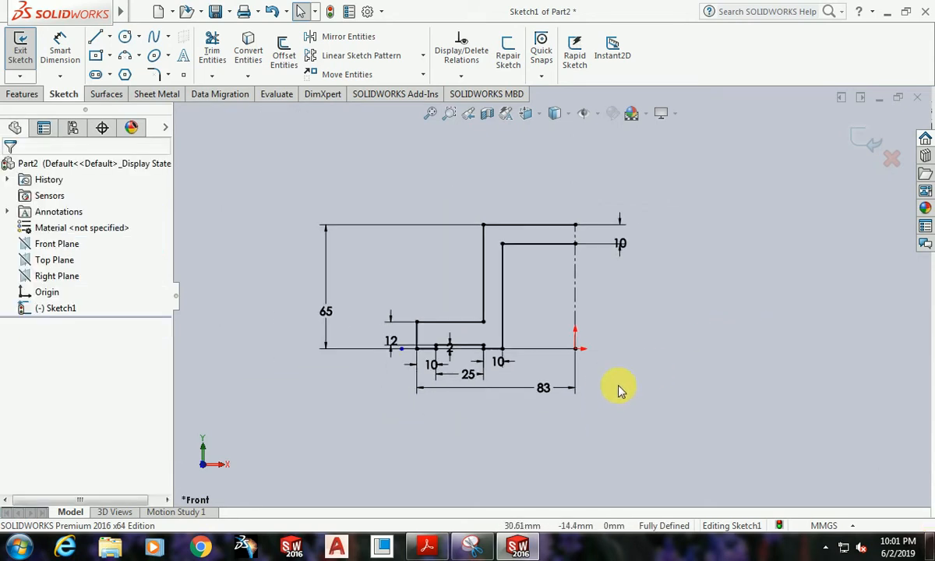
Step: Select the foot's upper line, outer side, both underside segments, and the recess's upper line and inner side line
{"action": "scroll", "coordinate": [663, 331], "scroll_direction": "down", "scroll_amount": 1}
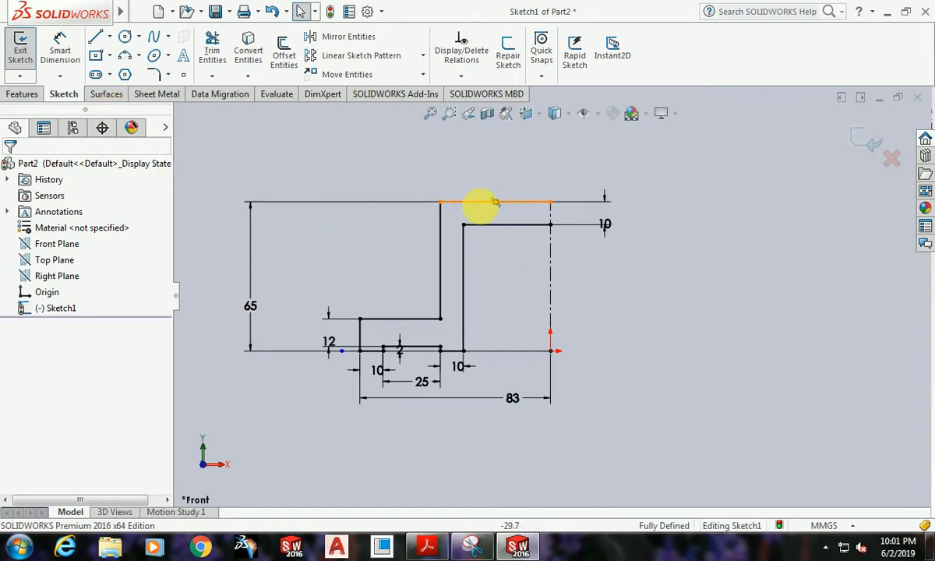
{"action": "left_click_drag", "start_coordinate": [512, 279], "coordinate": [433, 249]}
{"action": "left_click", "coordinate": [413, 319]}
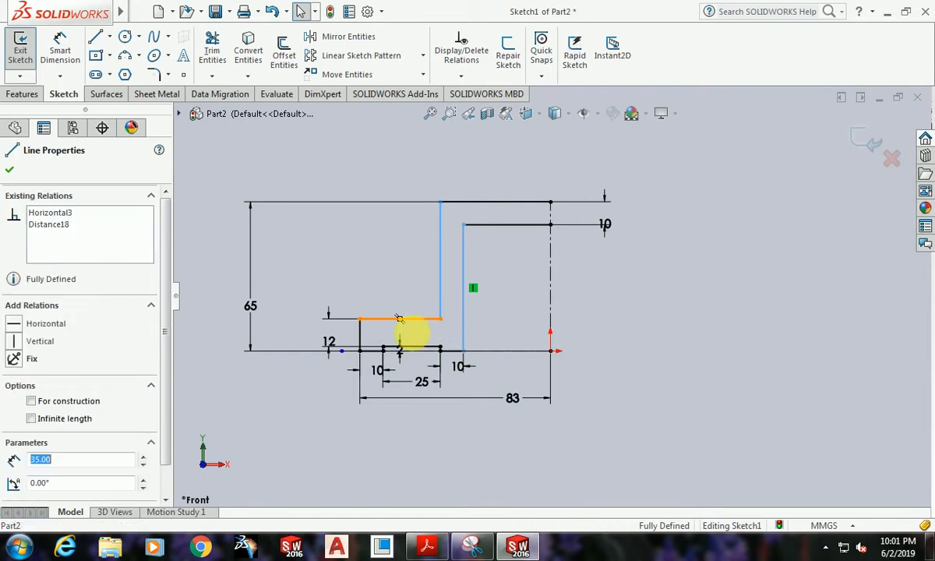
{"action": "scroll", "coordinate": [374, 350], "scroll_direction": "down", "scroll_amount": 3}
{"action": "scroll", "coordinate": [384, 350], "scroll_direction": "down", "scroll_amount": 2}
{"action": "left_click", "coordinate": [370, 315], "text": "ctrl"}
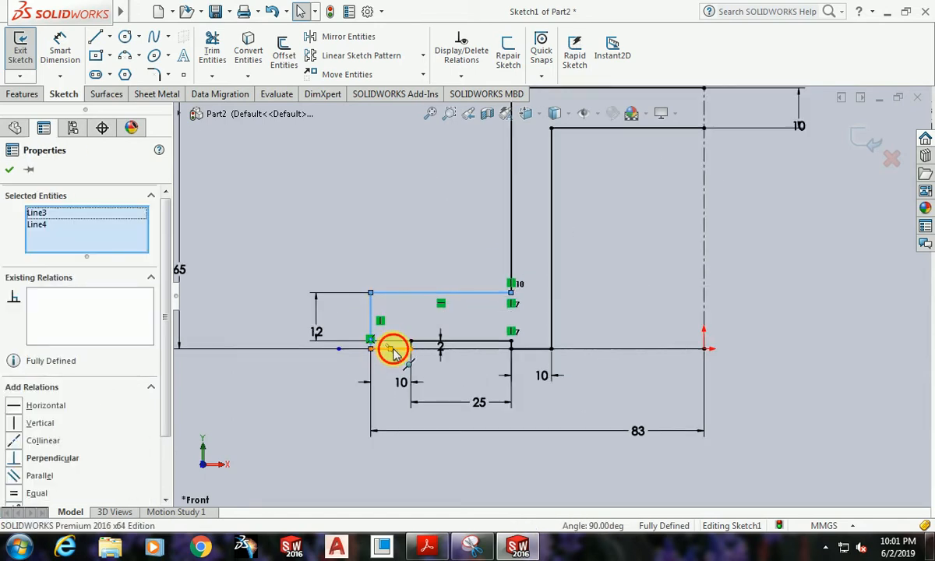
{"action": "left_click", "coordinate": [393, 349], "text": "ctrl"}
{"action": "scroll", "coordinate": [487, 355], "scroll_direction": "down", "scroll_amount": 2}
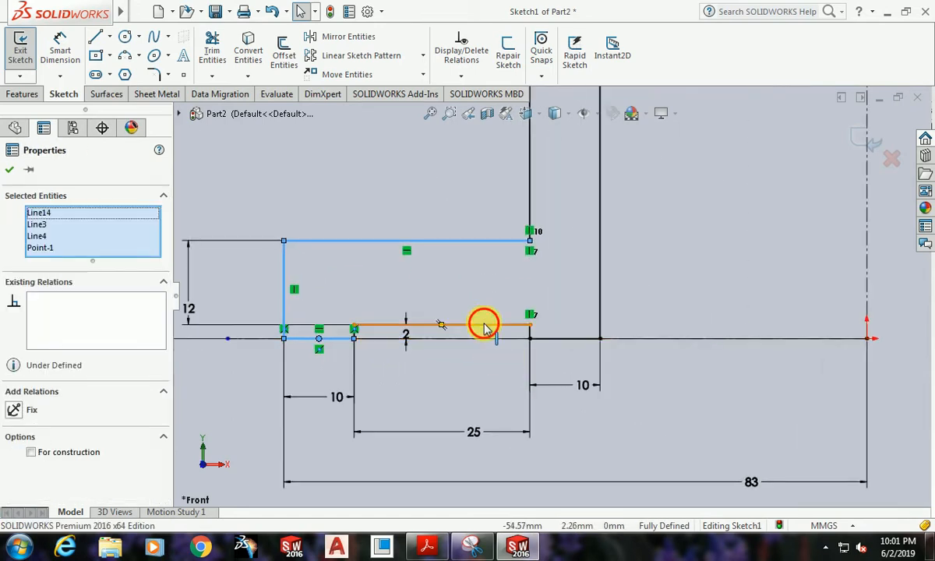
{"action": "left_click", "coordinate": [484, 324], "text": "ctrl"}
{"action": "scroll", "coordinate": [547, 334], "scroll_direction": "down", "scroll_amount": 2}
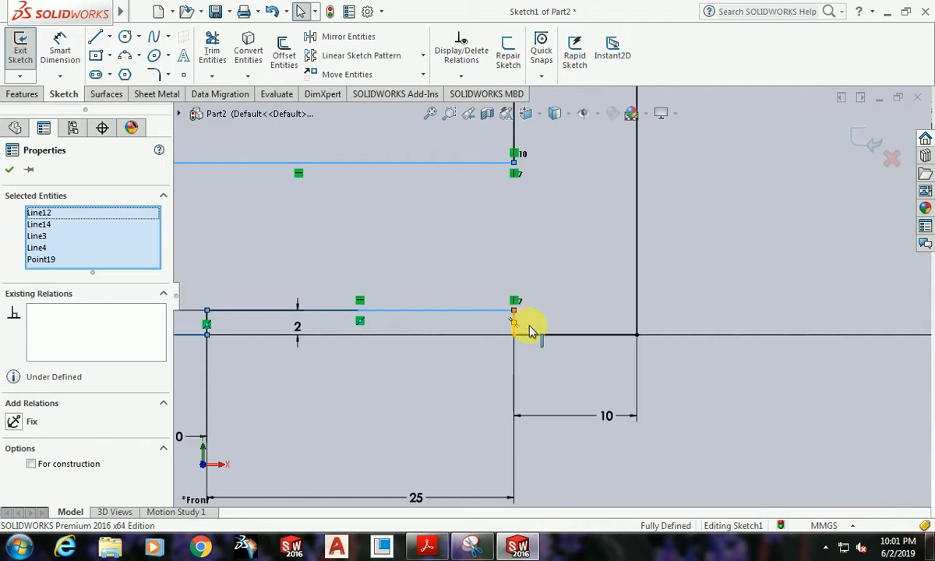
{"action": "left_click", "coordinate": [529, 329], "text": "ctrl"}
{"action": "left_click", "coordinate": [537, 333], "text": "ctrl"}
{"action": "scroll", "coordinate": [601, 377], "scroll_direction": "up", "scroll_amount": 3}
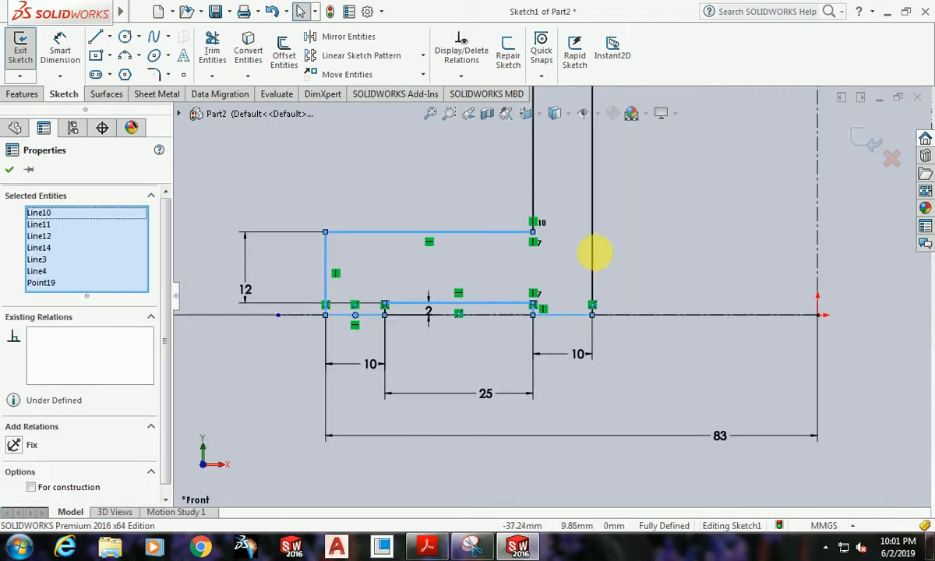
Step: Add the leg's inner and outer vertical lines and the recess's short outer side line to the selection
{"action": "left_click", "coordinate": [595, 252], "text": "ctrl"}
{"action": "scroll", "coordinate": [575, 279], "scroll_direction": "up", "scroll_amount": 2}
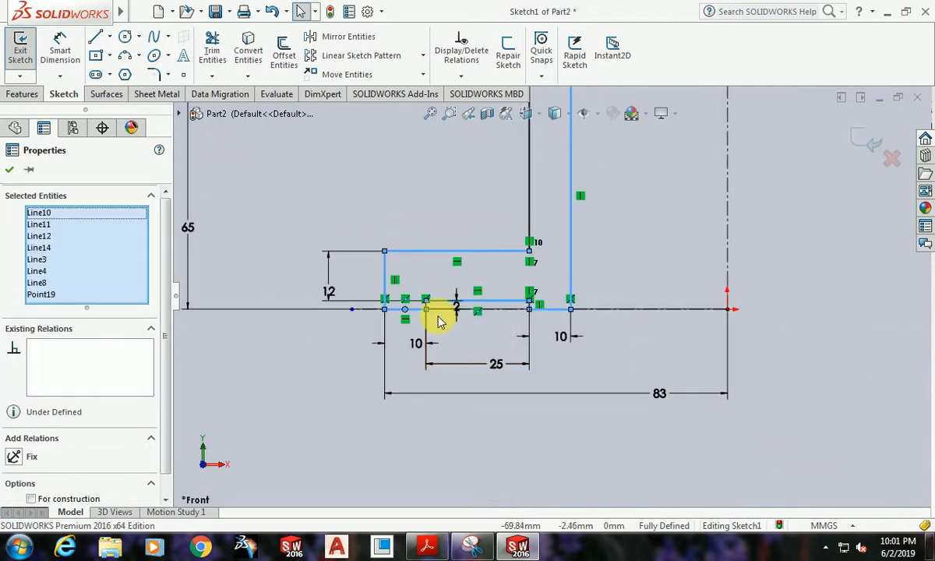
{"action": "scroll", "coordinate": [436, 318], "scroll_direction": "down", "scroll_amount": 5}
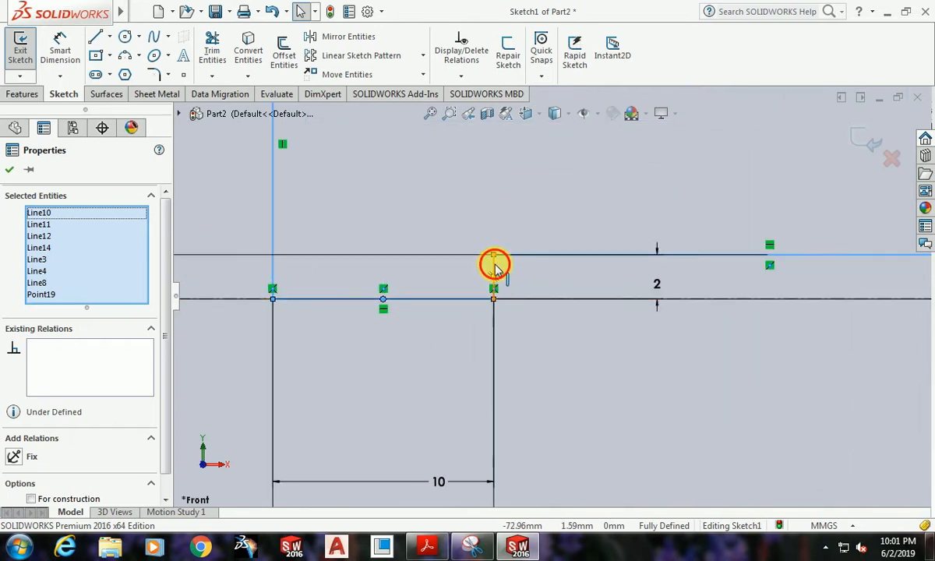
{"action": "left_click", "coordinate": [494, 267], "text": "ctrl"}
{"action": "scroll", "coordinate": [549, 361], "scroll_direction": "up", "scroll_amount": 5}
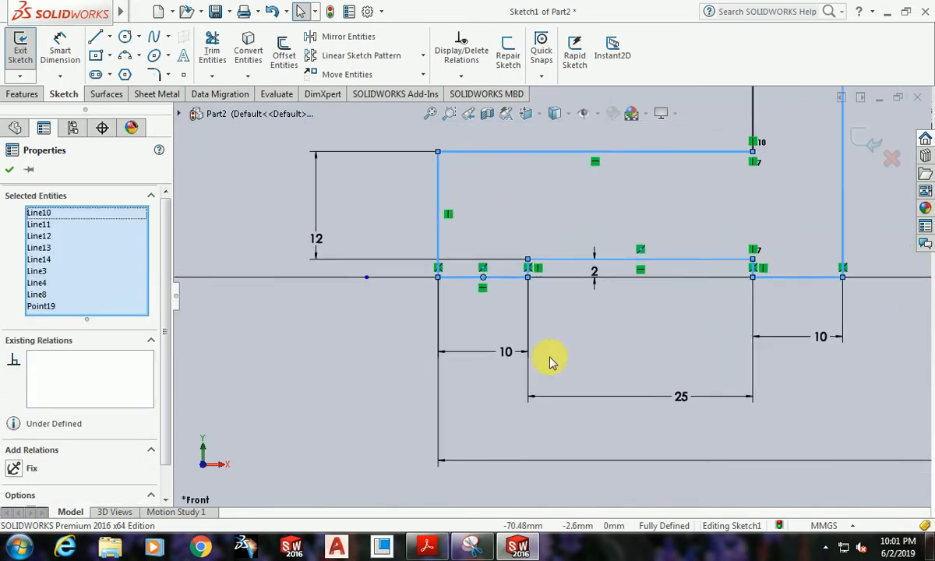
{"action": "scroll", "coordinate": [549, 361], "scroll_direction": "up", "scroll_amount": 6}
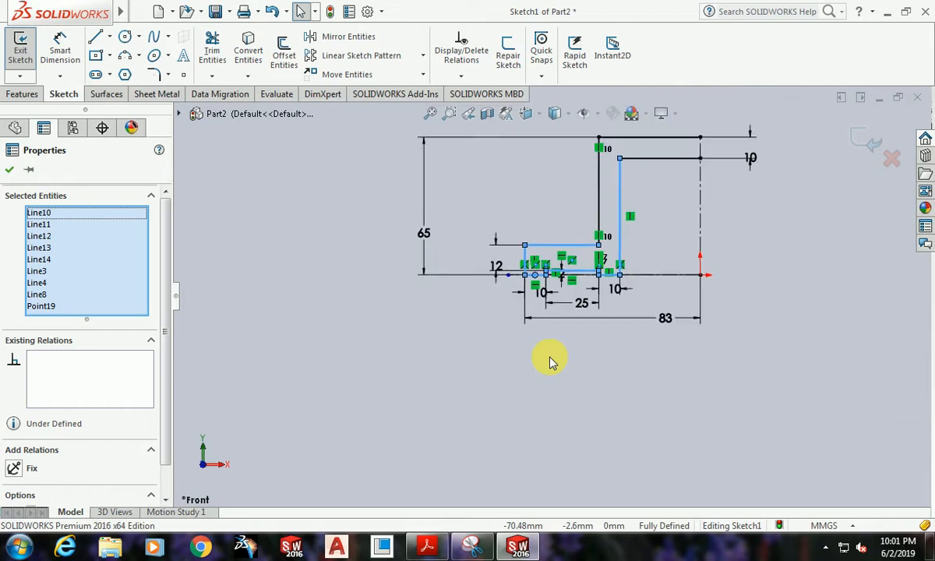
{"action": "scroll", "coordinate": [550, 361], "scroll_direction": "down", "scroll_amount": 3}
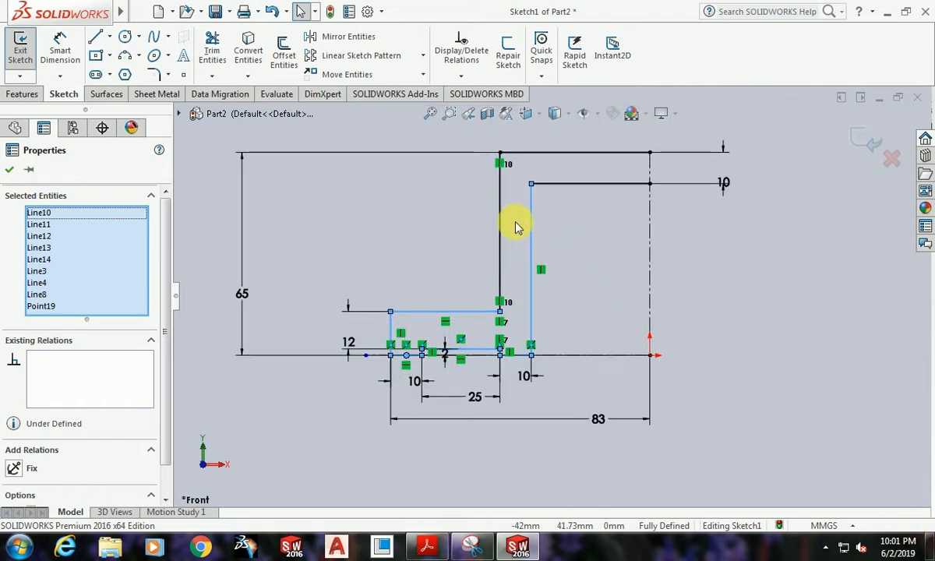
{"action": "left_click", "coordinate": [501, 209], "text": "ctrl"}
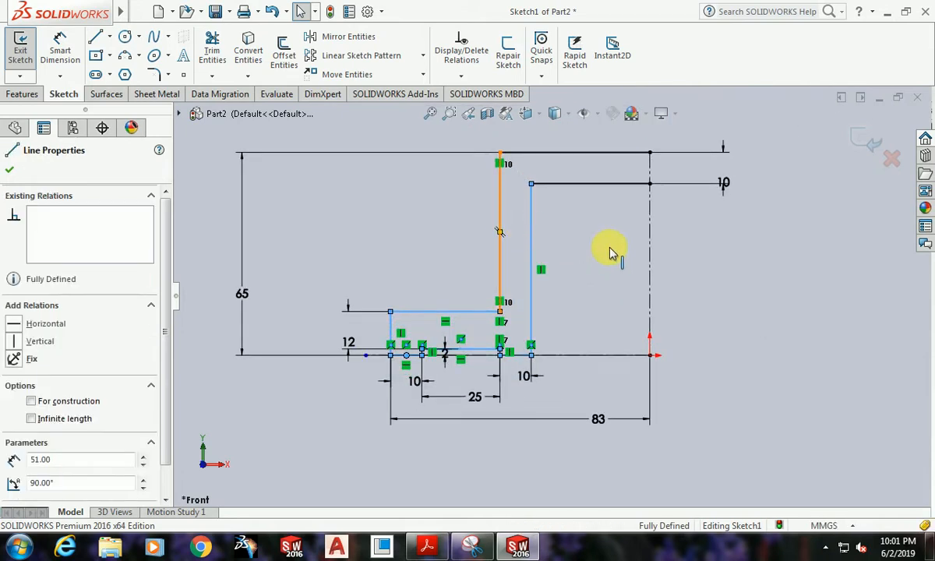
Step: Mirror the selected foot and leg lines about the vertical centerline, keeping the originals as a copy
{"action": "left_click", "coordinate": [348, 36]}
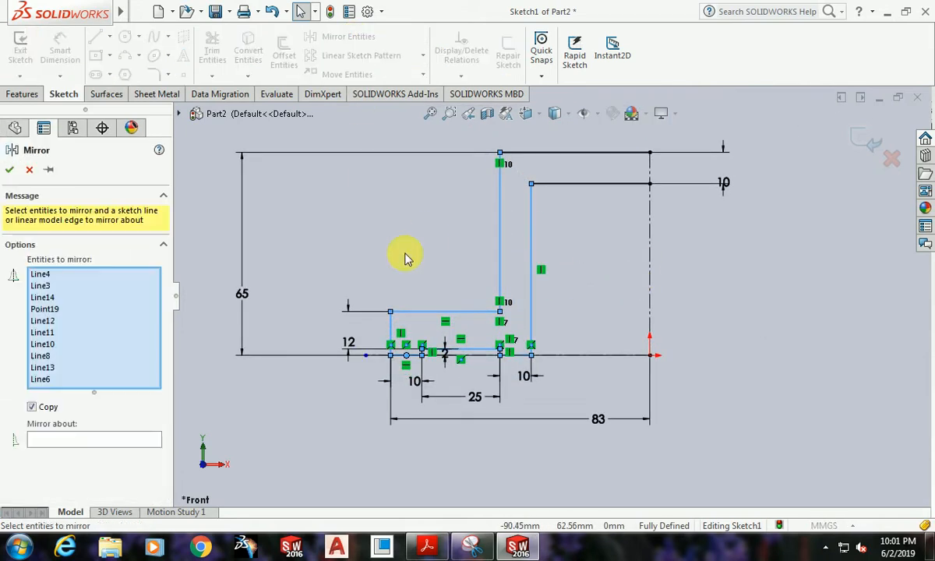
{"action": "left_click", "coordinate": [100, 441]}
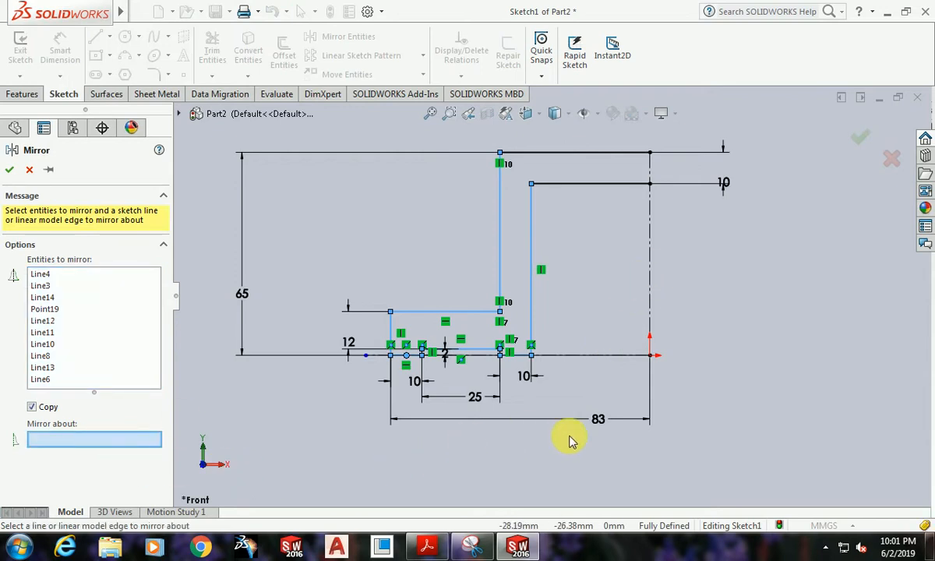
{"action": "left_click", "coordinate": [649, 258]}
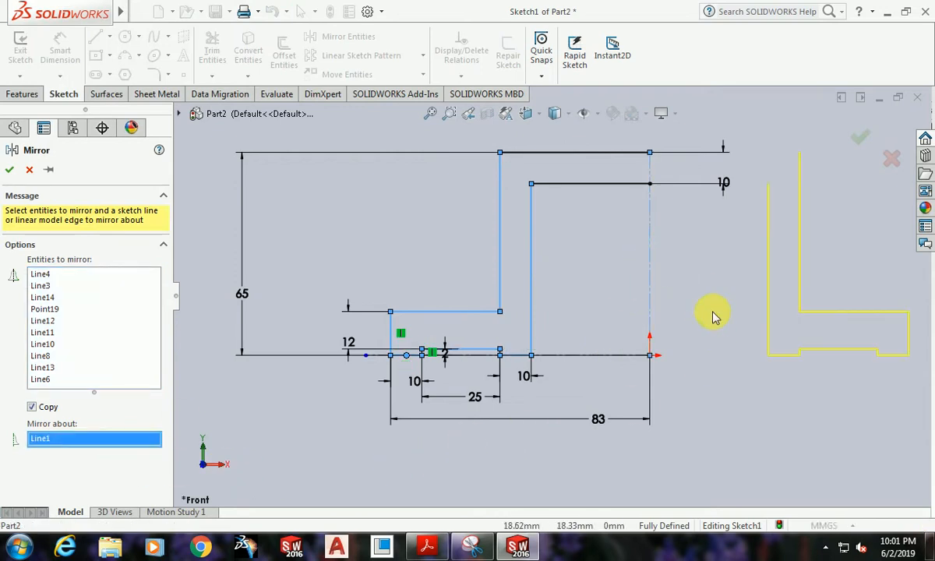
{"action": "left_click", "coordinate": [13, 170]}
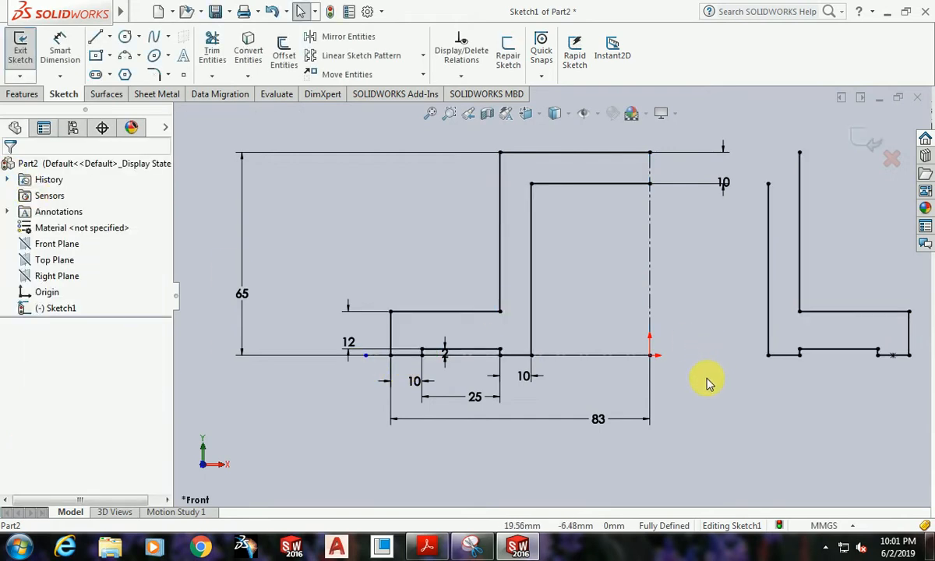
{"action": "key", "text": "f"}
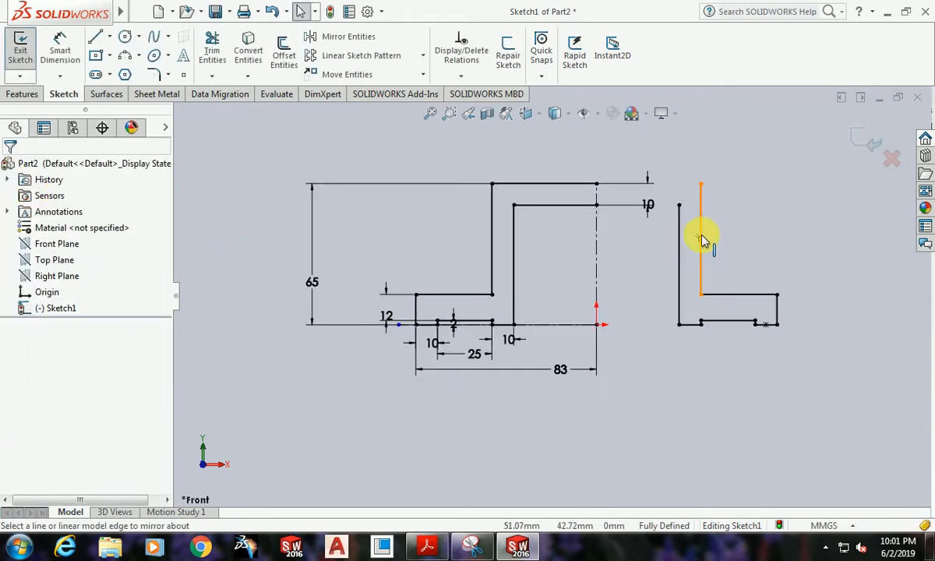
{"action": "scroll", "coordinate": [685, 249], "scroll_direction": "down", "scroll_amount": 2}
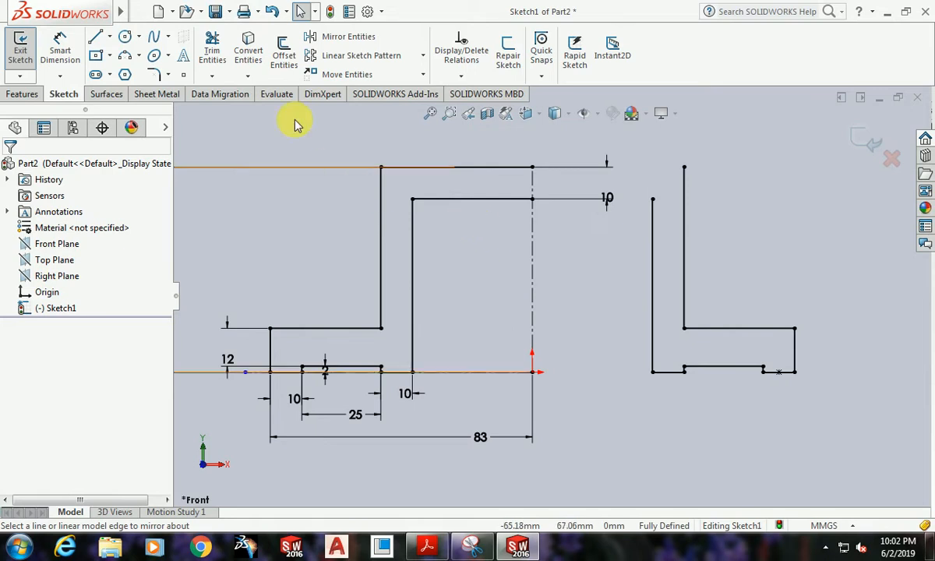
{"action": "left_click", "coordinate": [464, 200]}
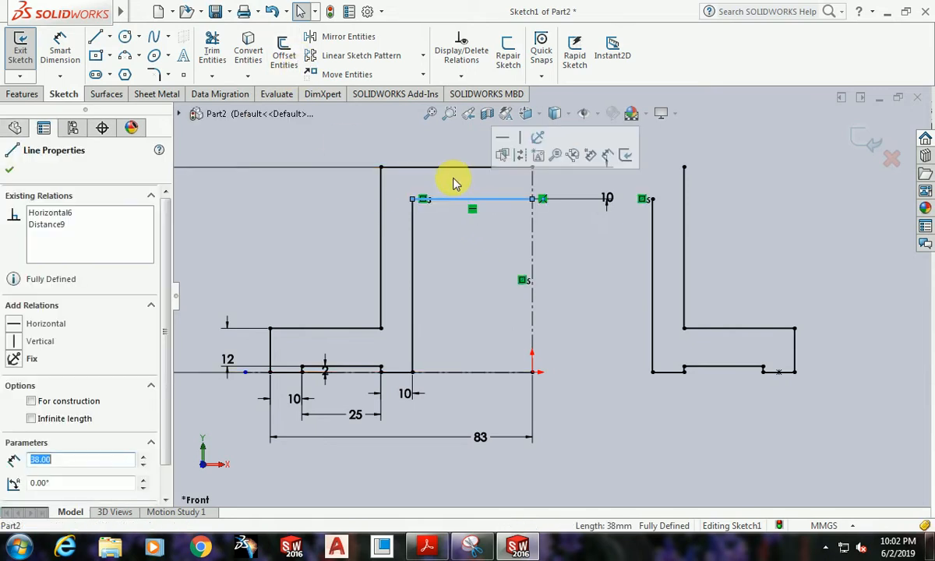
{"action": "left_click", "coordinate": [453, 168], "text": "ctrl"}
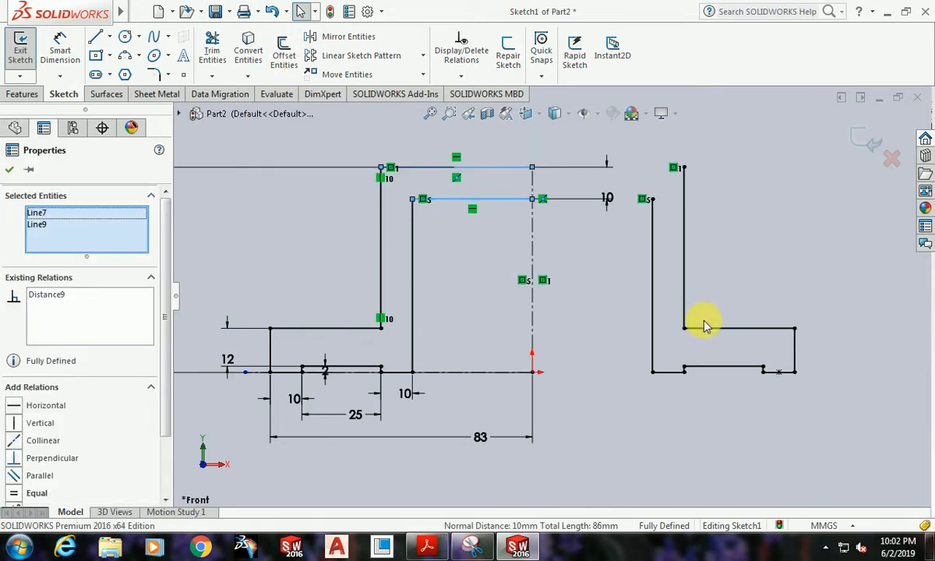
{"action": "key", "text": "Delete"}
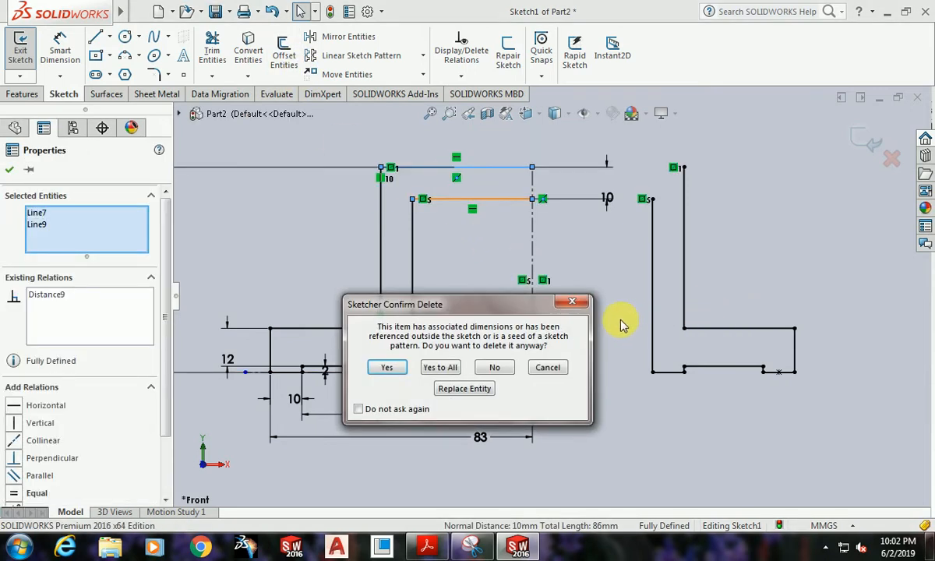
{"action": "left_click", "coordinate": [573, 305]}
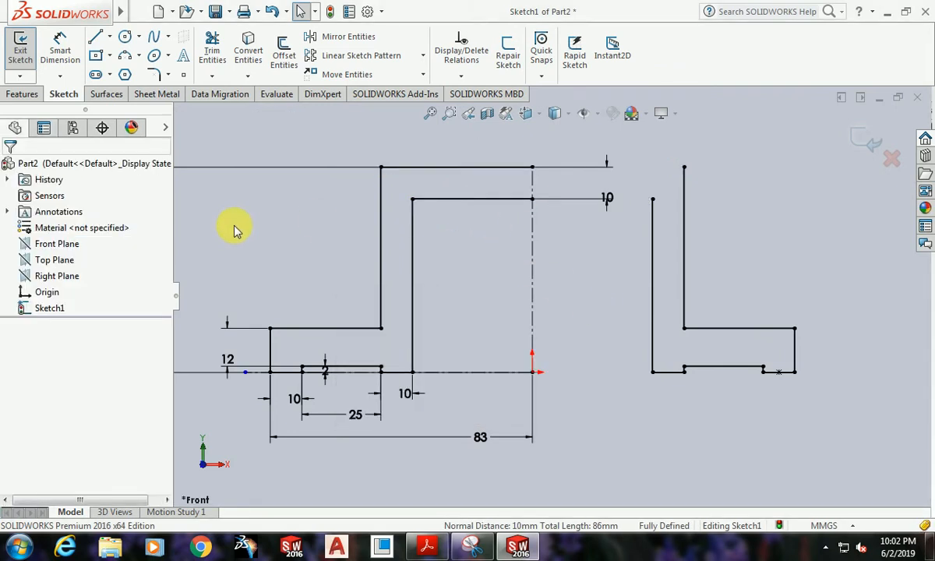
{"action": "left_click", "coordinate": [448, 202]}
{"action": "left_click", "coordinate": [417, 244]}
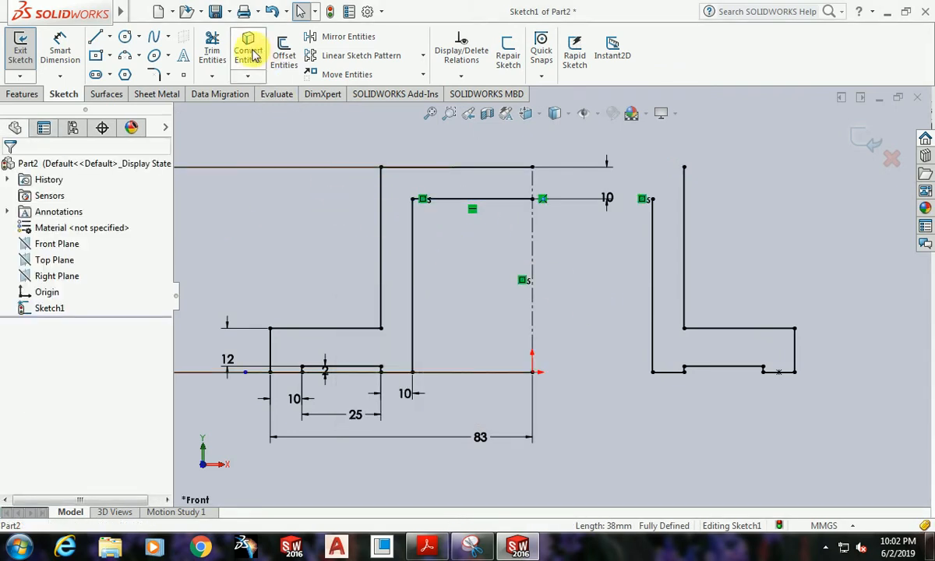
Step: Trim away the two horizontal lines between the left leg's upper ends and the centerline with Power trim
{"action": "left_click", "coordinate": [212, 51]}
{"action": "left_click", "coordinate": [458, 195]}
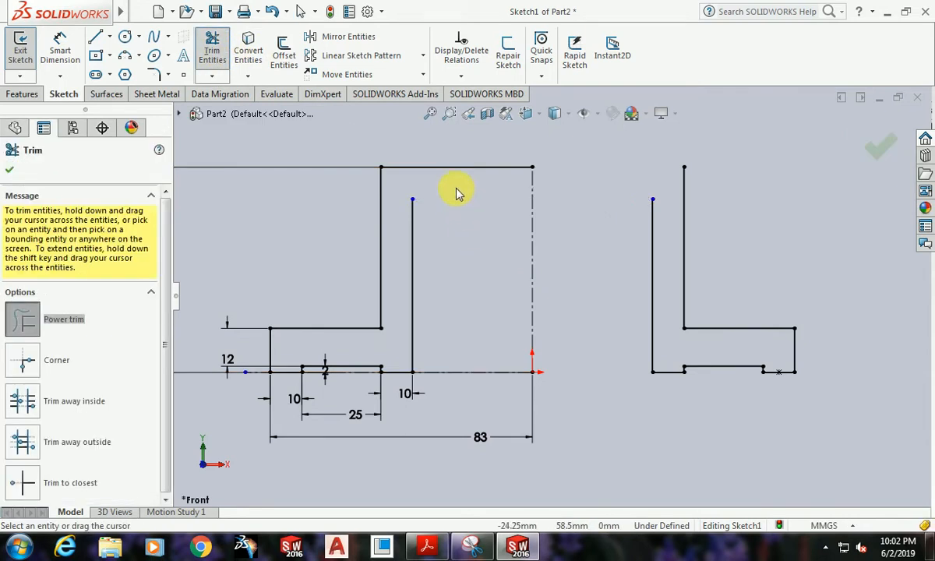
{"action": "left_click_drag", "start_coordinate": [458, 190], "coordinate": [452, 154]}
{"action": "key", "text": "Escape"}
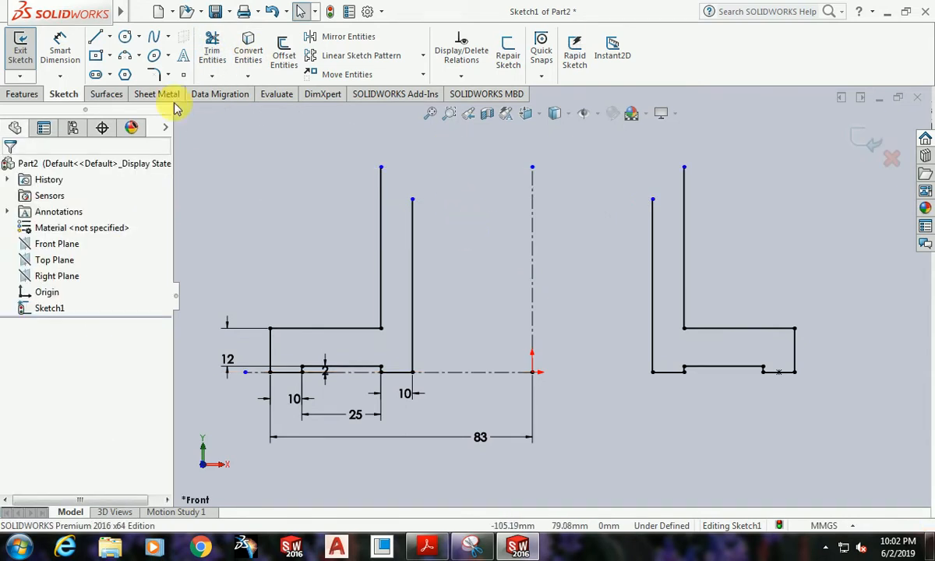
Step: Draw two horizontal lines bridging the legs, one joining their outer lines' upper ends and one joining their inner lines' upper ends
{"action": "left_click", "coordinate": [95, 37]}
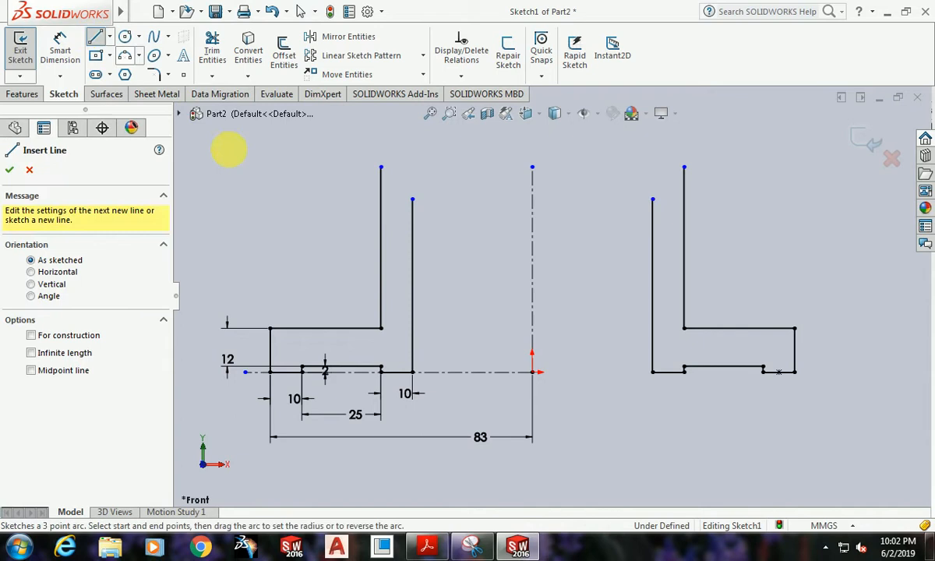
{"action": "left_click", "coordinate": [382, 167]}
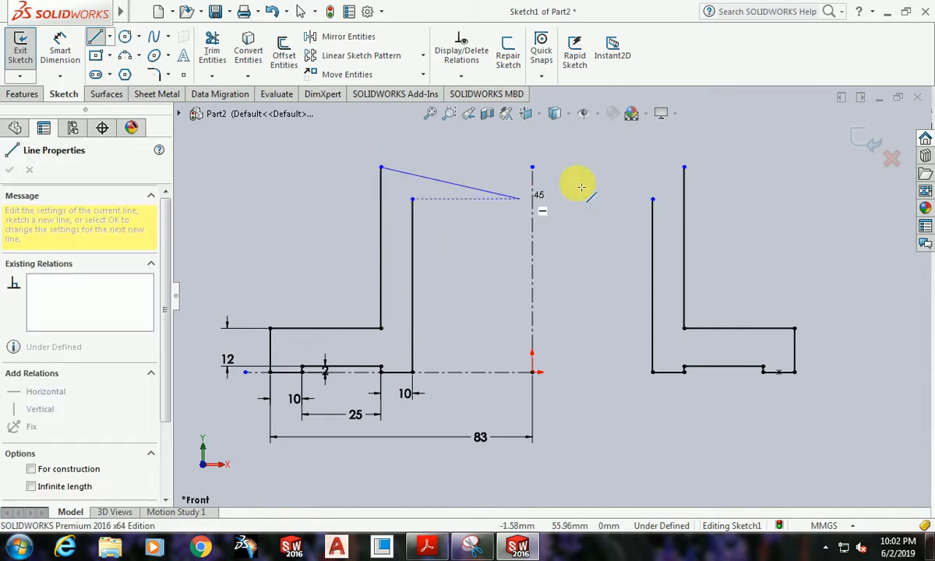
{"action": "left_click", "coordinate": [684, 168]}
{"action": "key", "text": "Escape"}
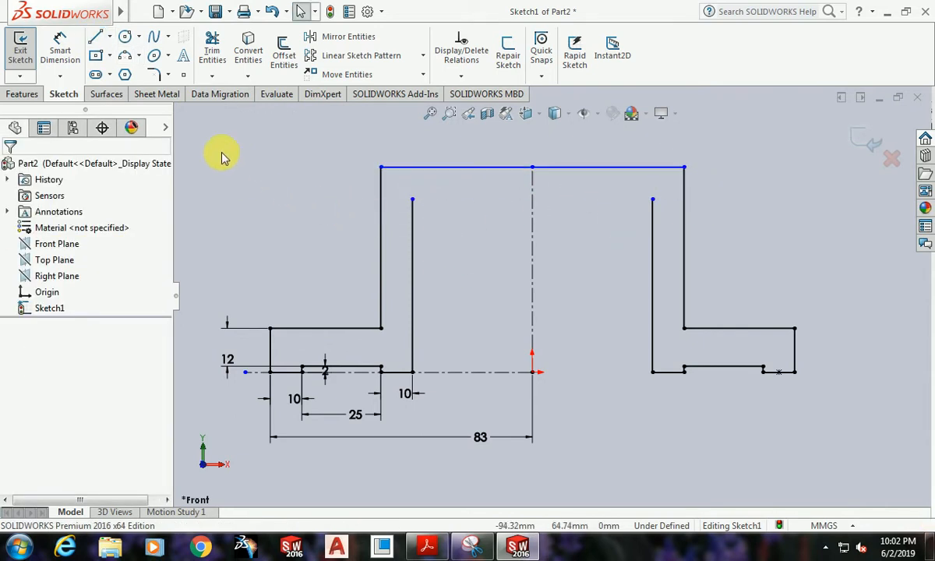
{"action": "left_click", "coordinate": [95, 38]}
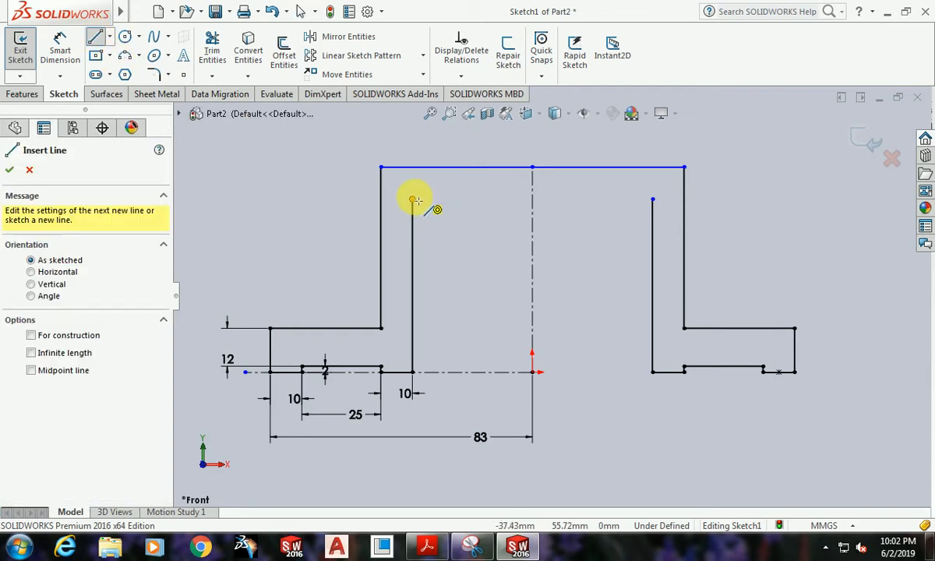
{"action": "left_click", "coordinate": [413, 200]}
{"action": "left_click", "coordinate": [652, 200]}
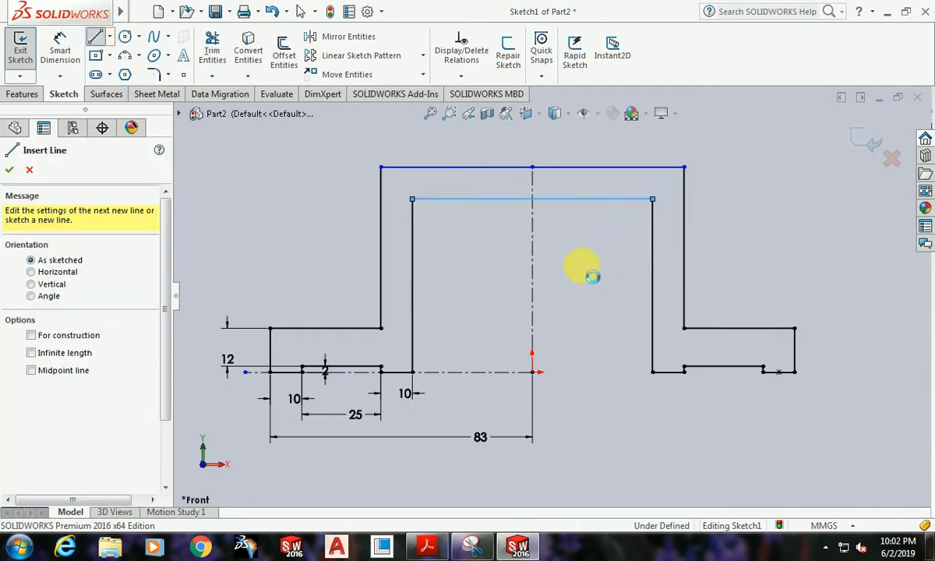
{"action": "key", "text": "Escape"}
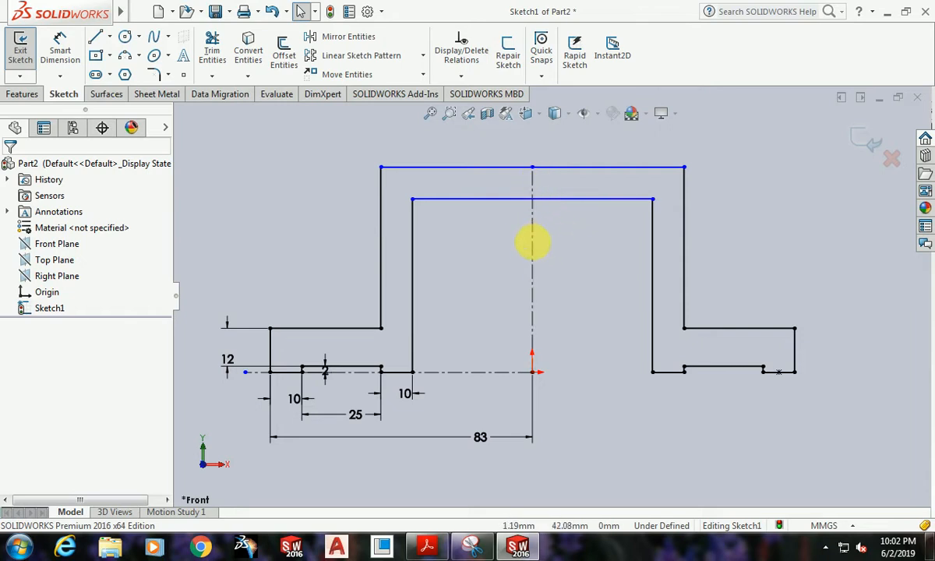
Step: Dimension the height from the origin to the bracket's upper outer line as 65 mm
{"action": "left_click", "coordinate": [68, 52]}
{"action": "scroll", "coordinate": [548, 289], "scroll_direction": "up", "scroll_amount": 1}
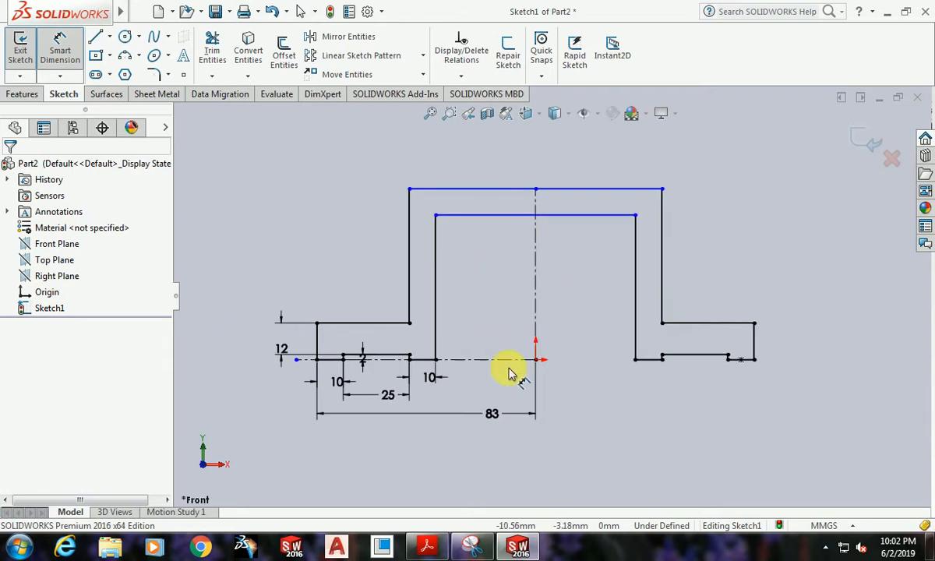
{"action": "left_click", "coordinate": [536, 361]}
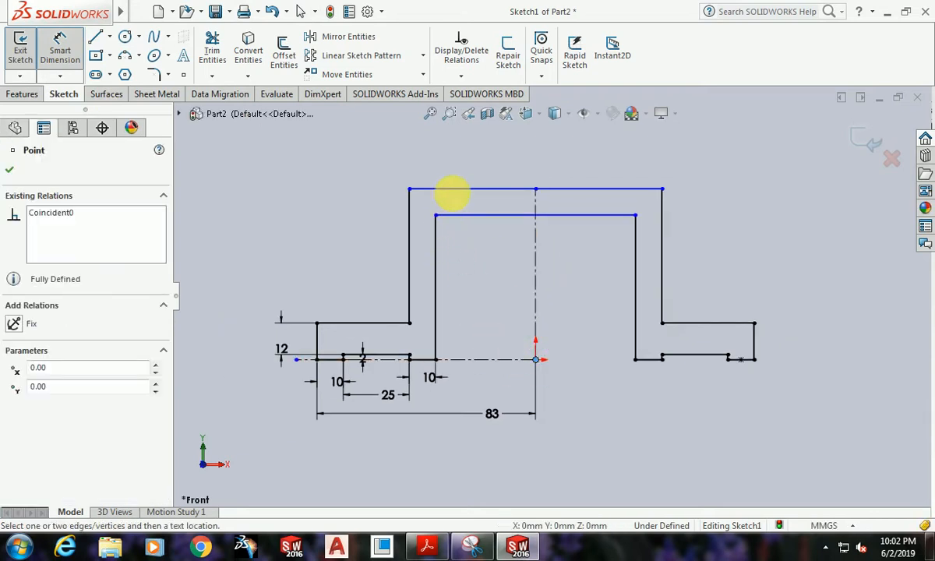
{"action": "left_click", "coordinate": [451, 189]}
{"action": "left_click", "coordinate": [244, 265]}
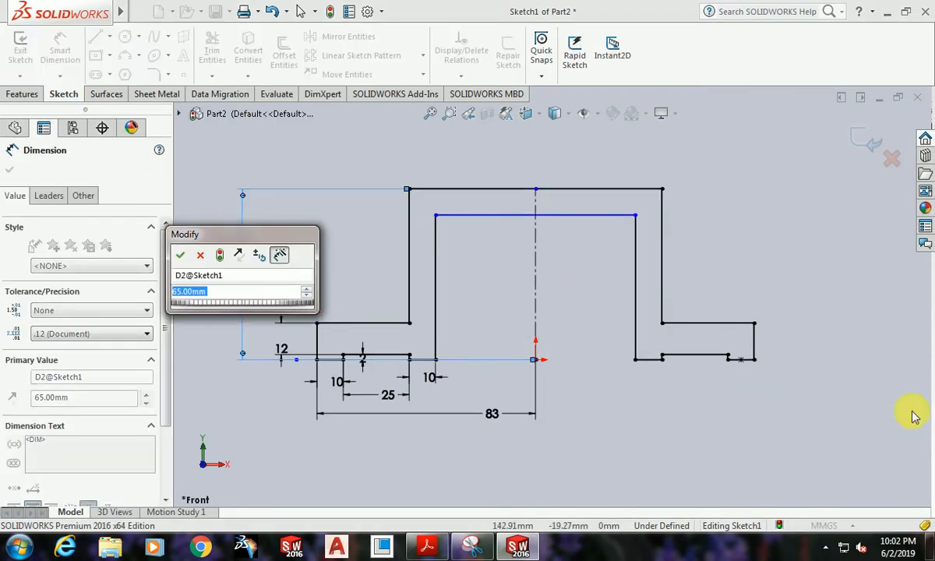
{"action": "key", "text": "Return"}
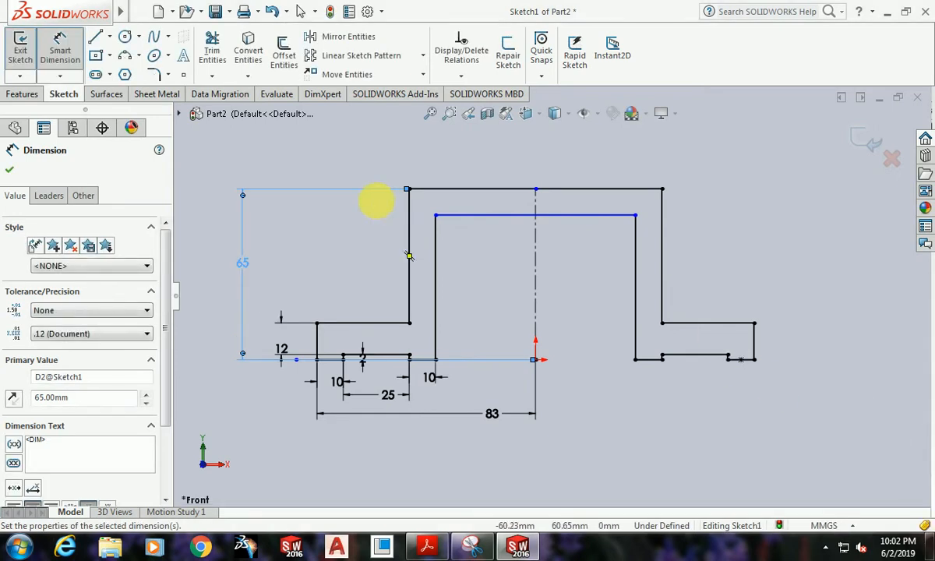
Step: Dimension the vertical spacing between the bracket's two upper horizontal lines as 10 mm
{"action": "left_click", "coordinate": [452, 211]}
{"action": "left_click", "coordinate": [450, 189]}
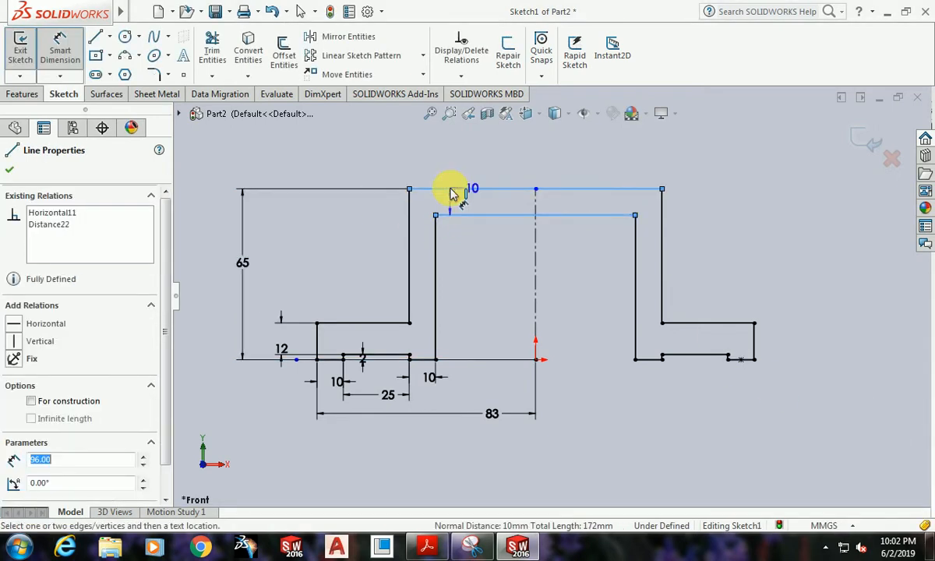
{"action": "left_click", "coordinate": [359, 215]}
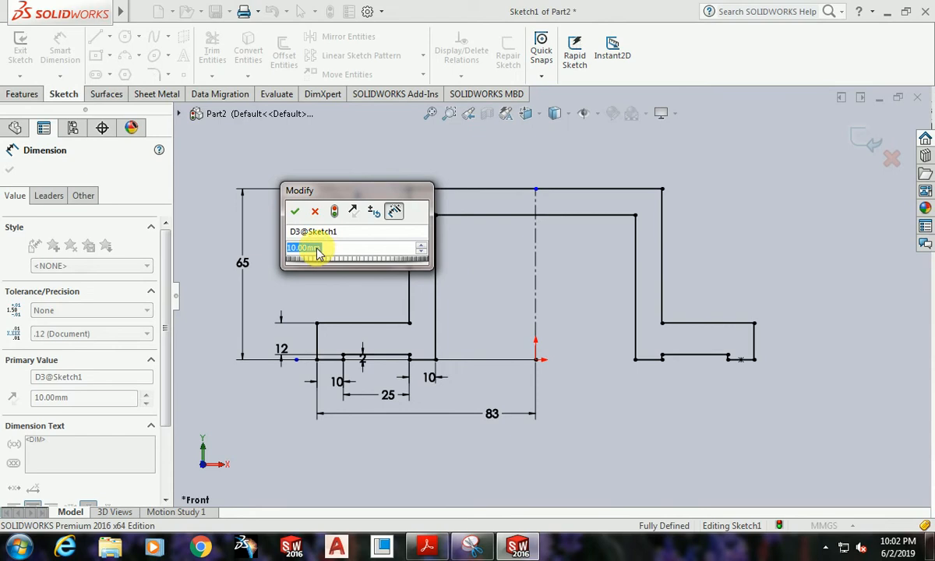
{"action": "left_click", "coordinate": [294, 211]}
{"action": "key", "text": "Escape"}
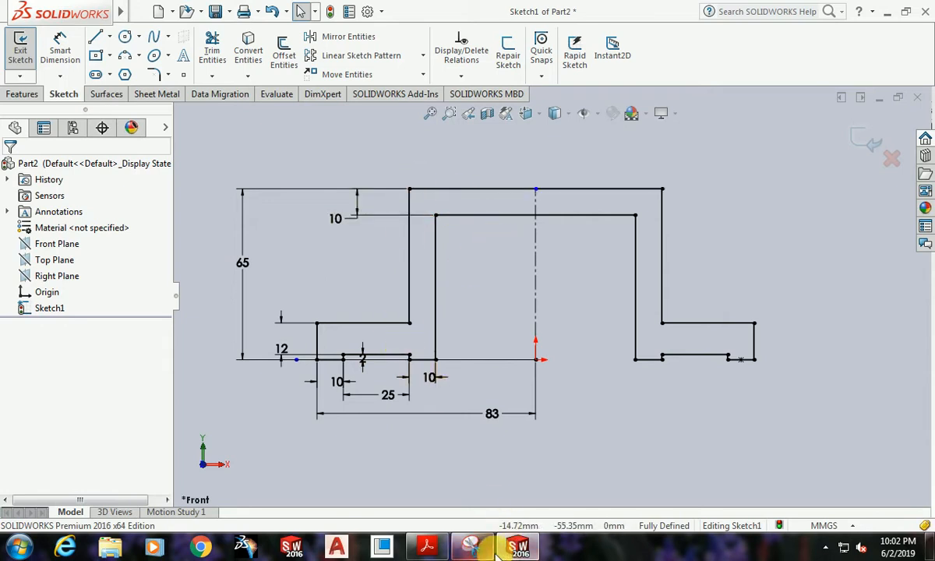
Step: Check the front view in the Snipping Tool drawing and fillet the profile's two outer upper corners with a 15 mm radius
{"action": "left_click", "coordinate": [472, 553]}
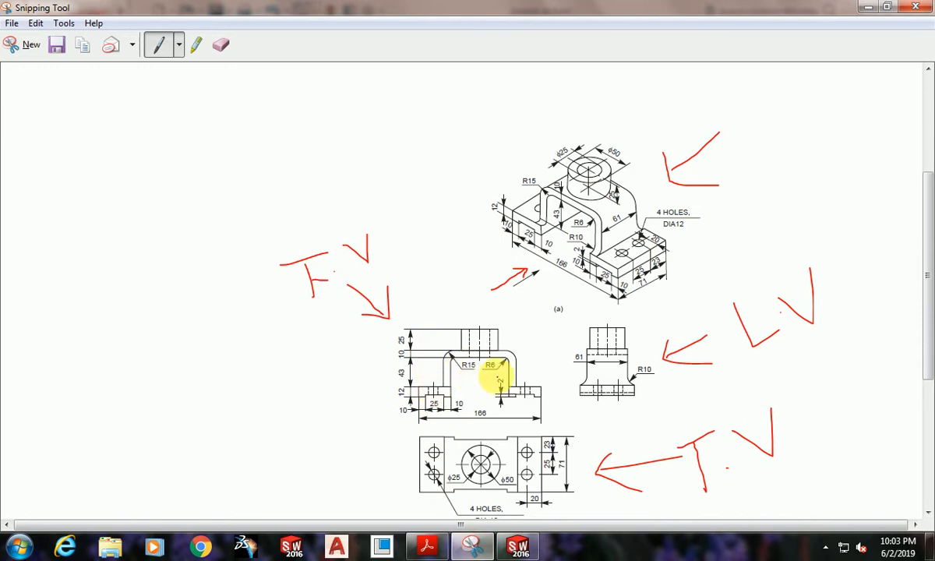
{"action": "left_click", "coordinate": [517, 547]}
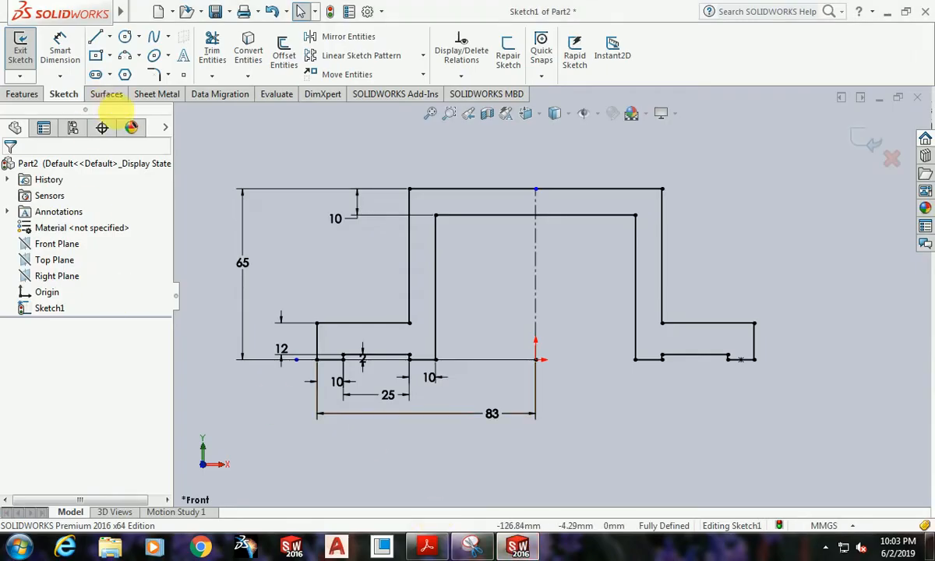
{"action": "left_click", "coordinate": [154, 75]}
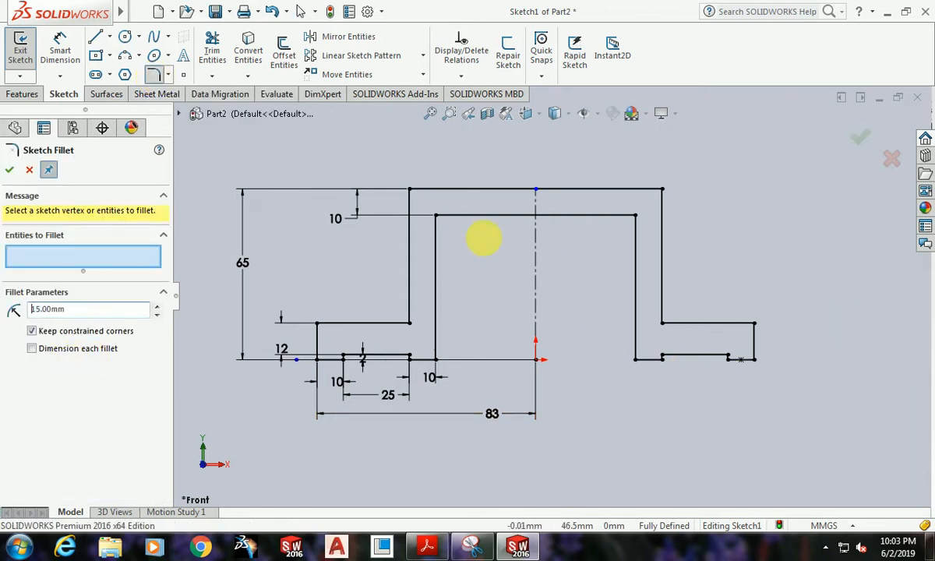
{"action": "left_click", "coordinate": [410, 189]}
{"action": "left_click", "coordinate": [661, 199]}
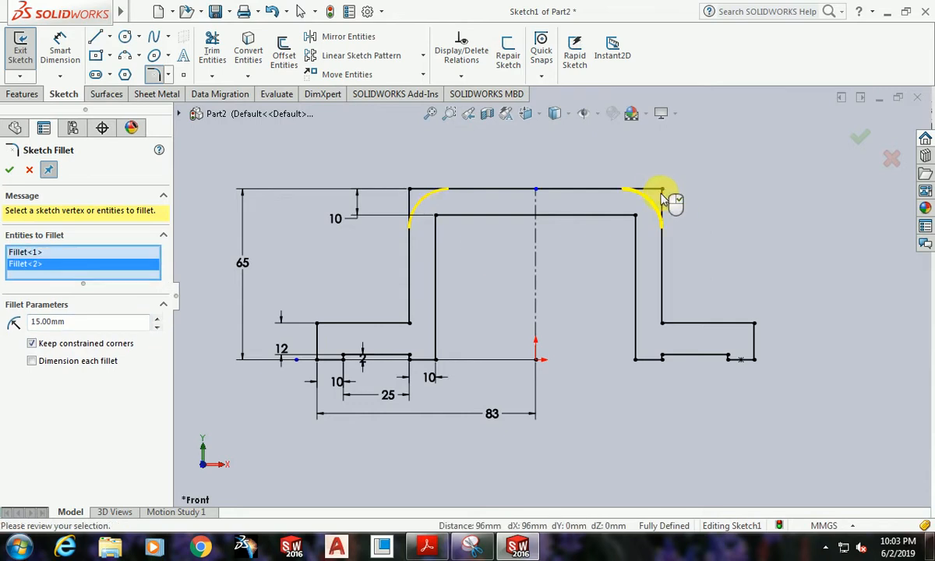
{"action": "left_click", "coordinate": [13, 171]}
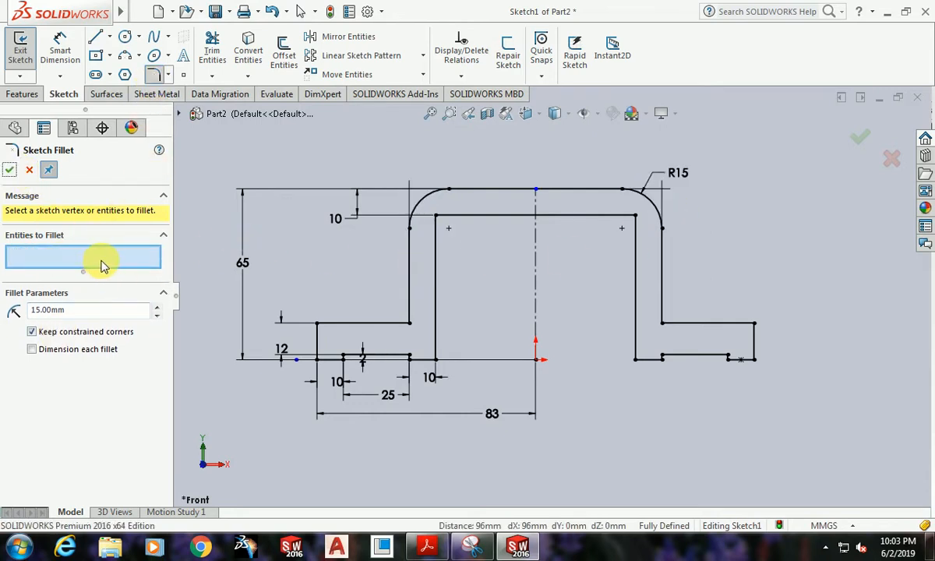
{"action": "left_click", "coordinate": [10, 170]}
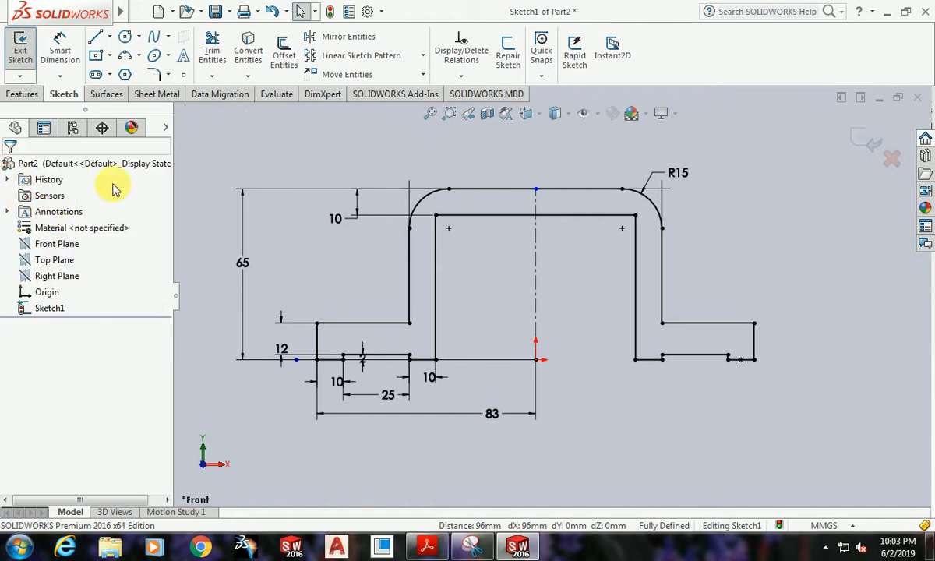
Step: Fillet the profile's two inner upper corners with a 6 mm radius
{"action": "left_click", "coordinate": [154, 76]}
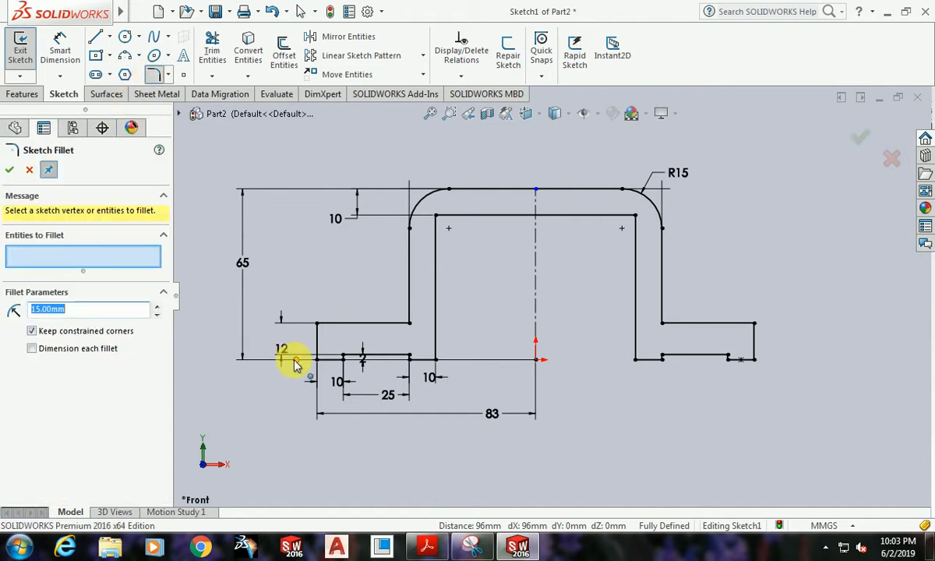
{"action": "left_click", "coordinate": [436, 216]}
{"action": "left_click", "coordinate": [634, 221]}
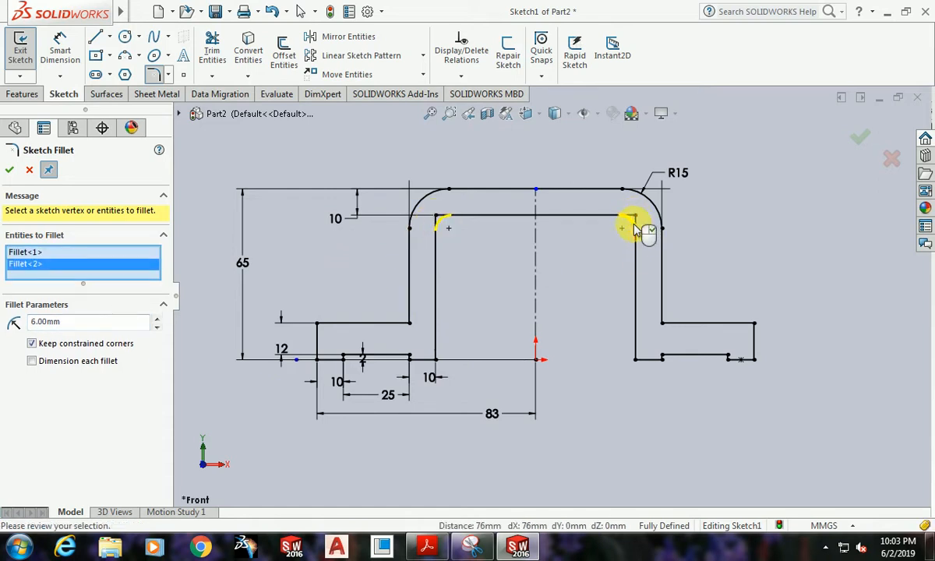
{"action": "left_click", "coordinate": [10, 170]}
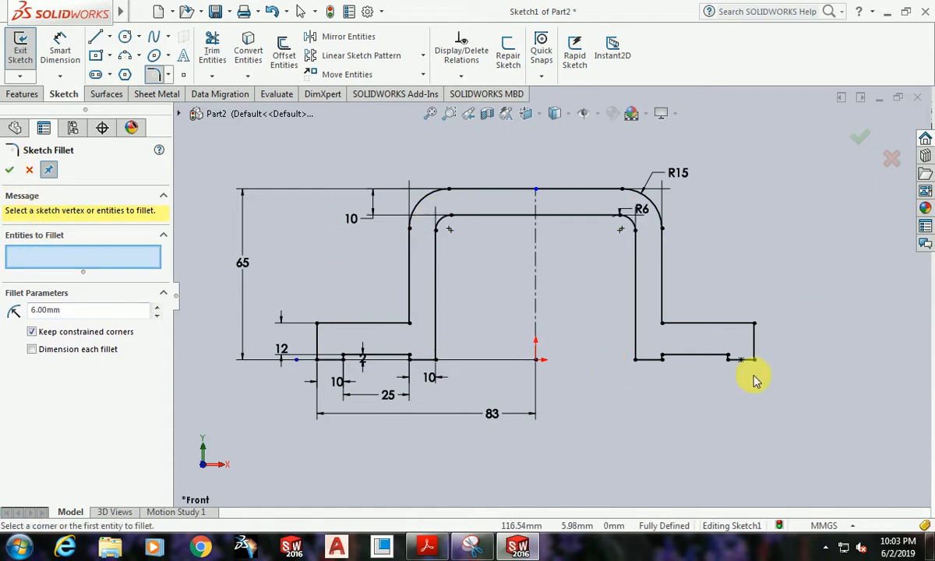
{"action": "left_click", "coordinate": [10, 171]}
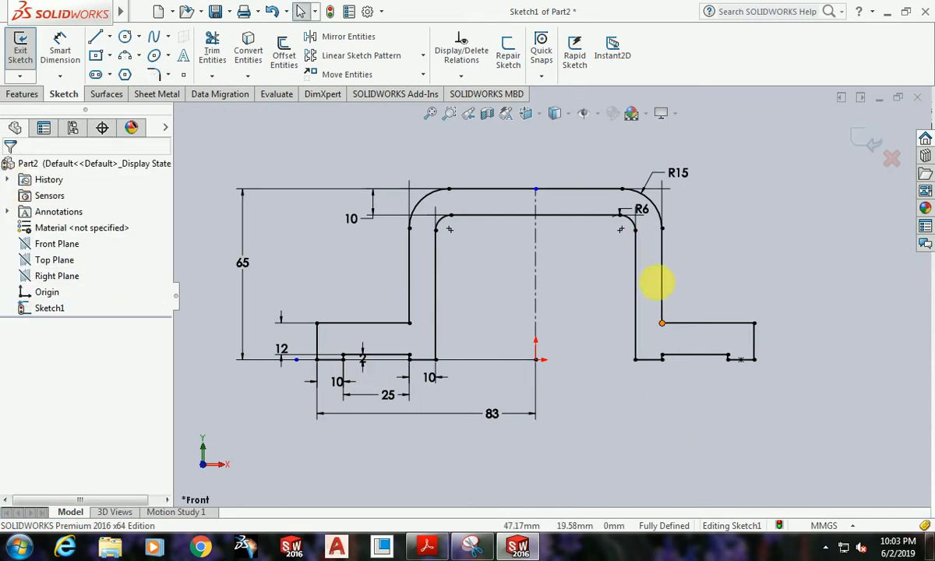
Step: Exit the sketch and extrude the bracket profile as a Blind boss 71 mm deep
{"action": "left_click", "coordinate": [863, 150]}
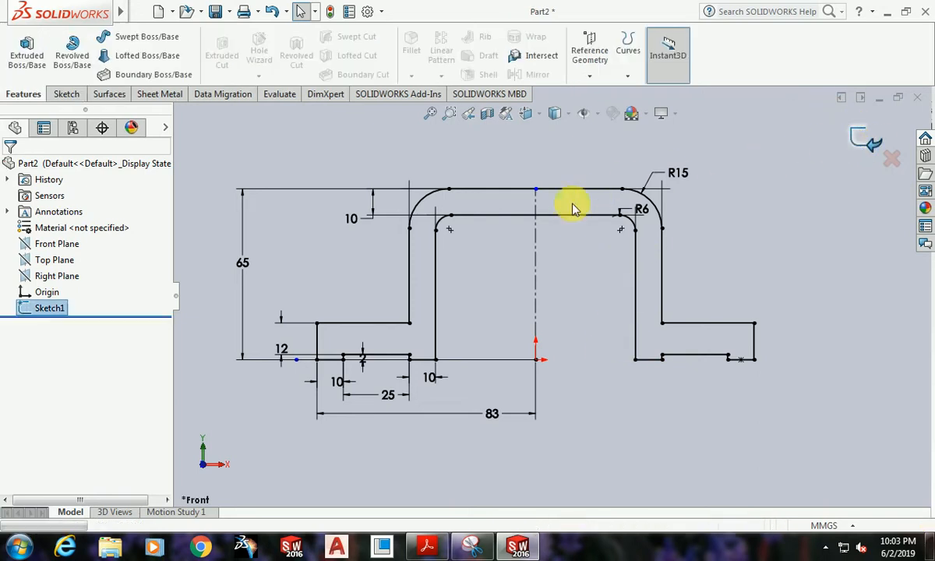
{"action": "left_click", "coordinate": [27, 56]}
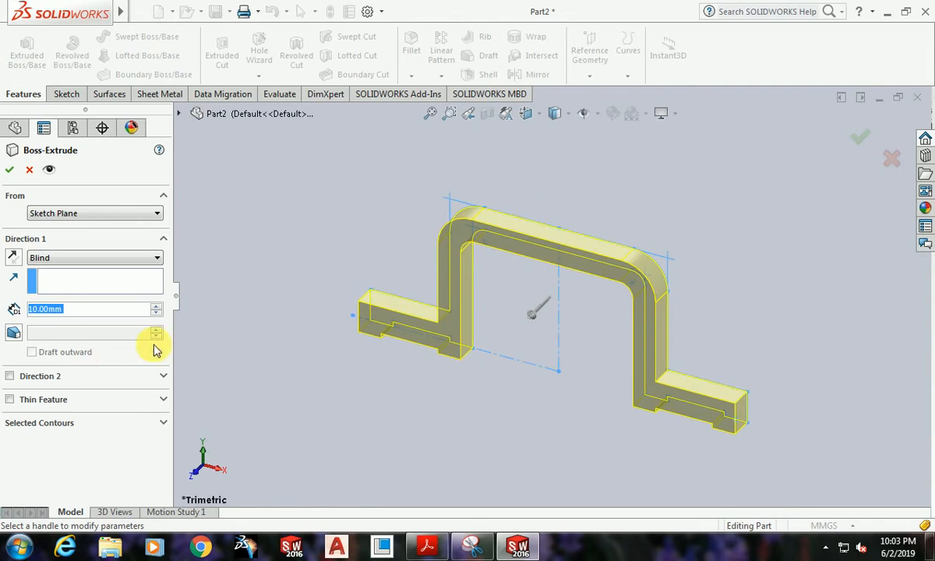
{"action": "type", "text": "7"}
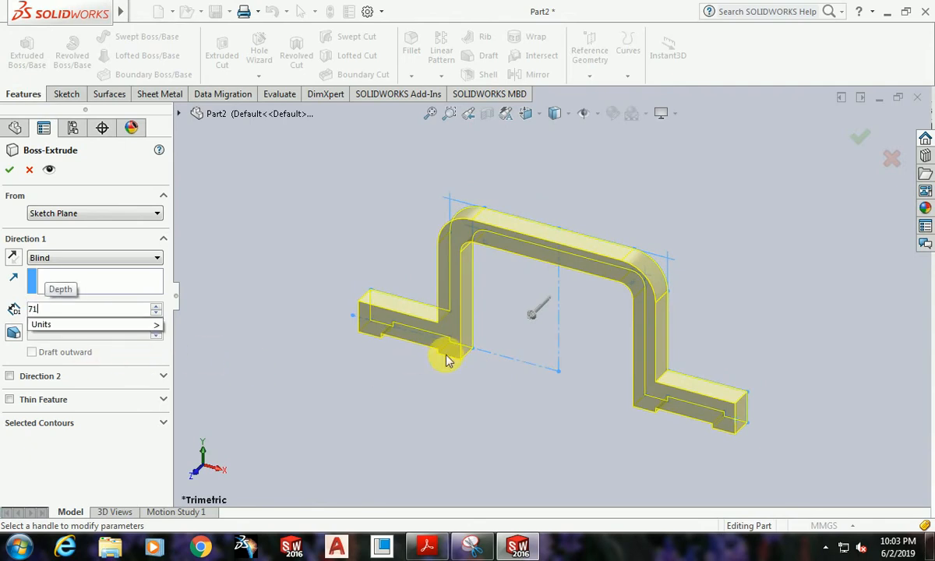
{"action": "type", "text": "1"}
{"action": "key", "text": "Return"}
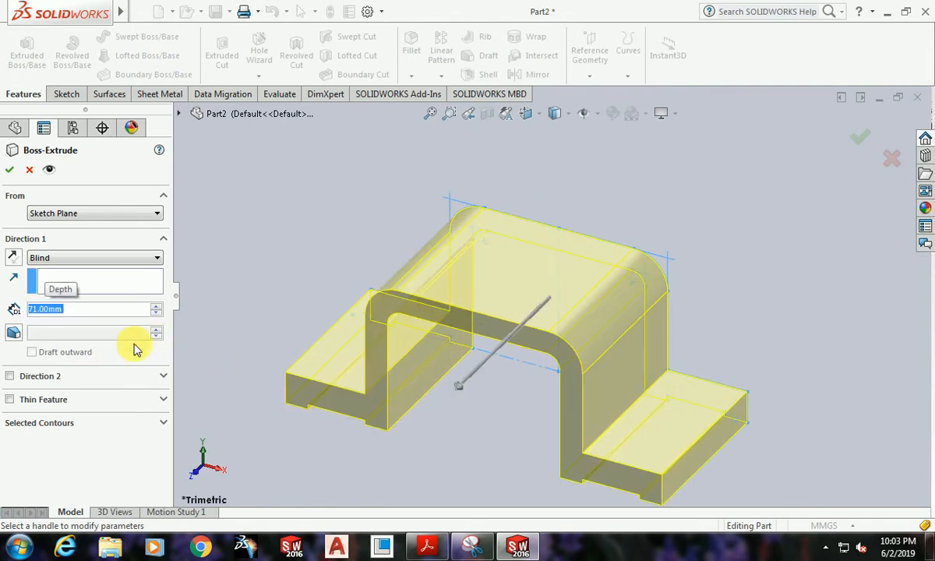
{"action": "left_click", "coordinate": [10, 171]}
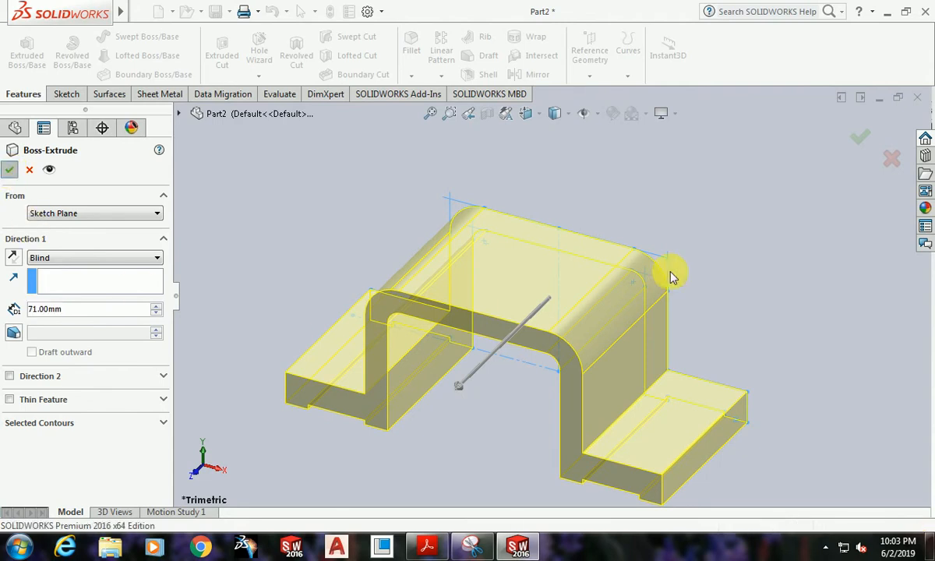
Step: Start a sketch on the right leg's outer vertical face, viewed normal to it, and check the side view in the Snipping Tool drawing
{"action": "middle_click_drag", "start_coordinate": [733, 278], "coordinate": [612, 315]}
{"action": "left_click", "coordinate": [532, 369]}
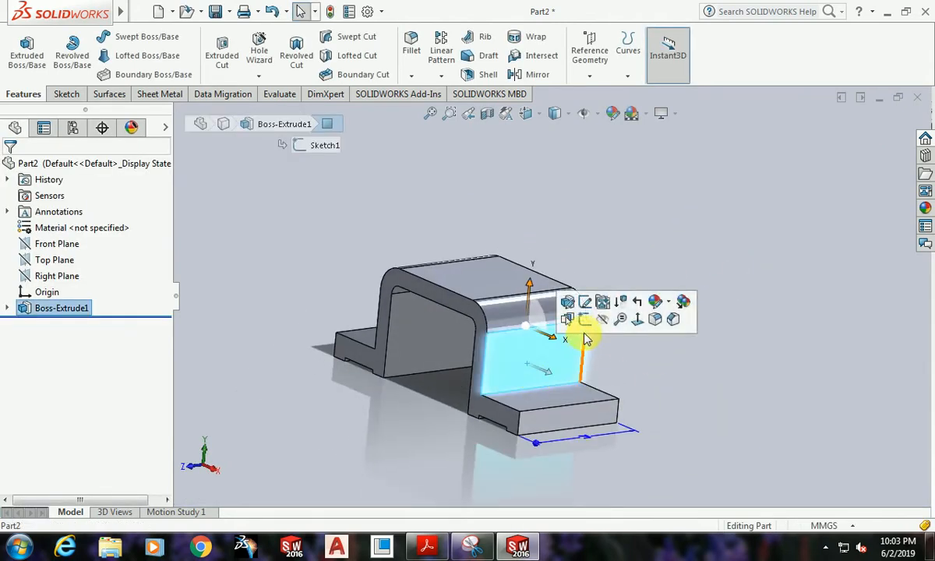
{"action": "left_click", "coordinate": [809, 392]}
{"action": "middle_click_drag", "start_coordinate": [808, 392], "coordinate": [623, 430]}
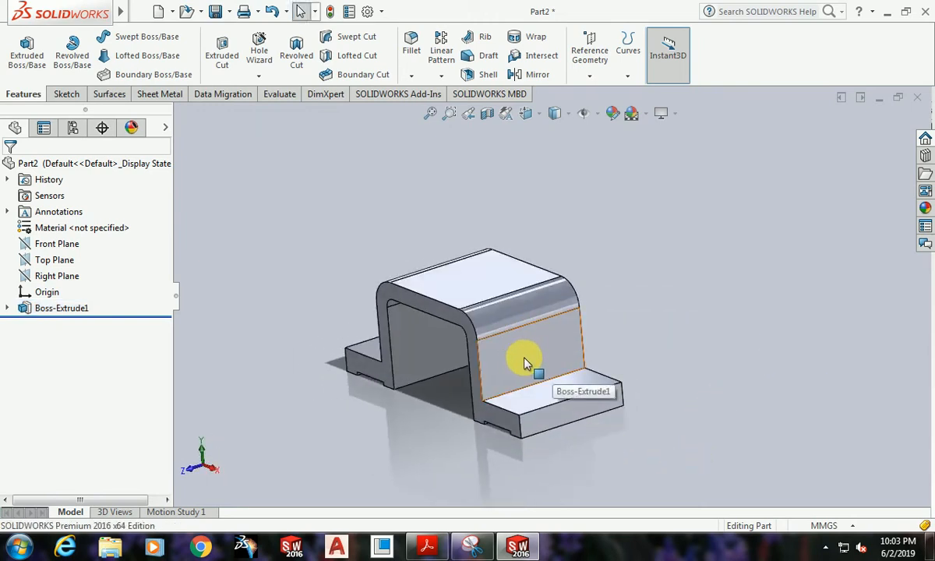
{"action": "left_click", "coordinate": [559, 348]}
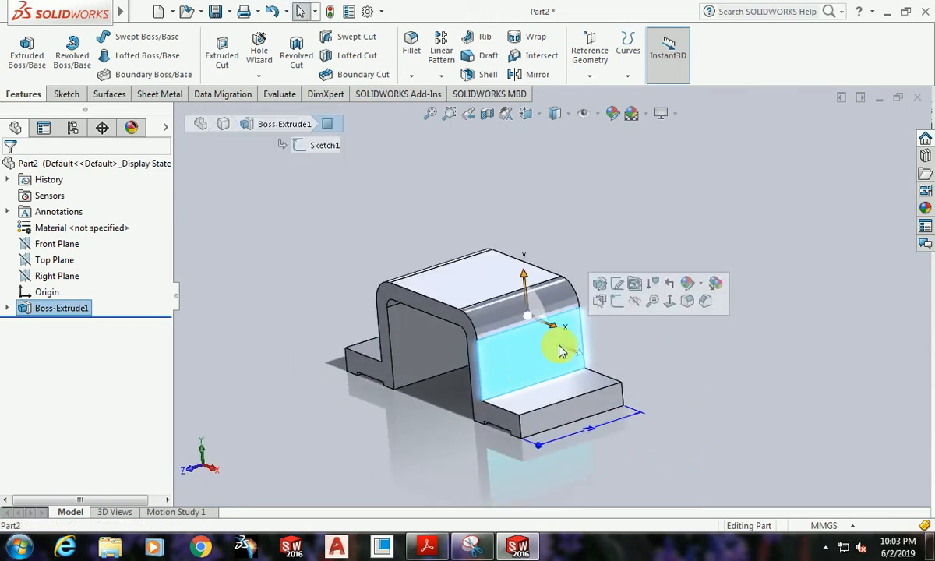
{"action": "left_click", "coordinate": [617, 307]}
{"action": "key", "text": "ctrl+8"}
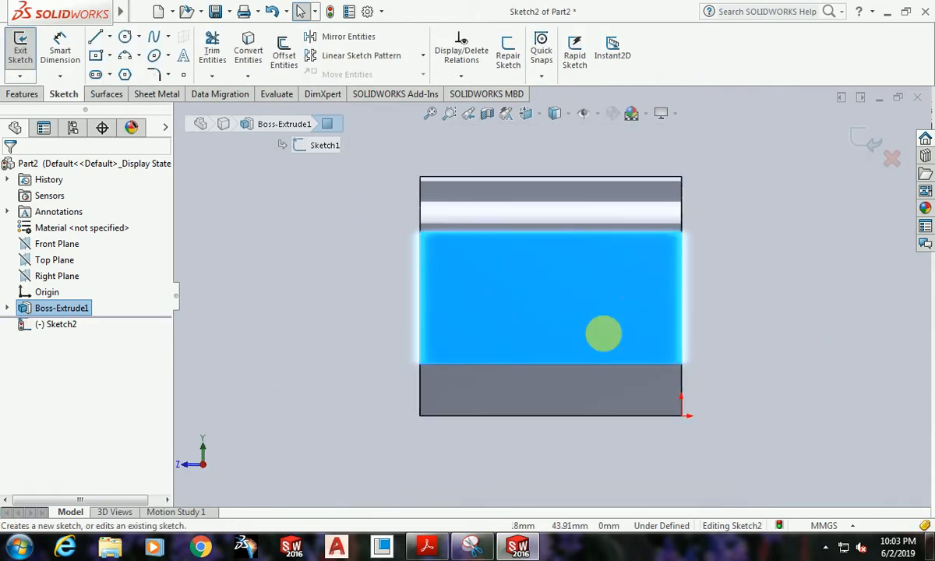
{"action": "left_click", "coordinate": [484, 539]}
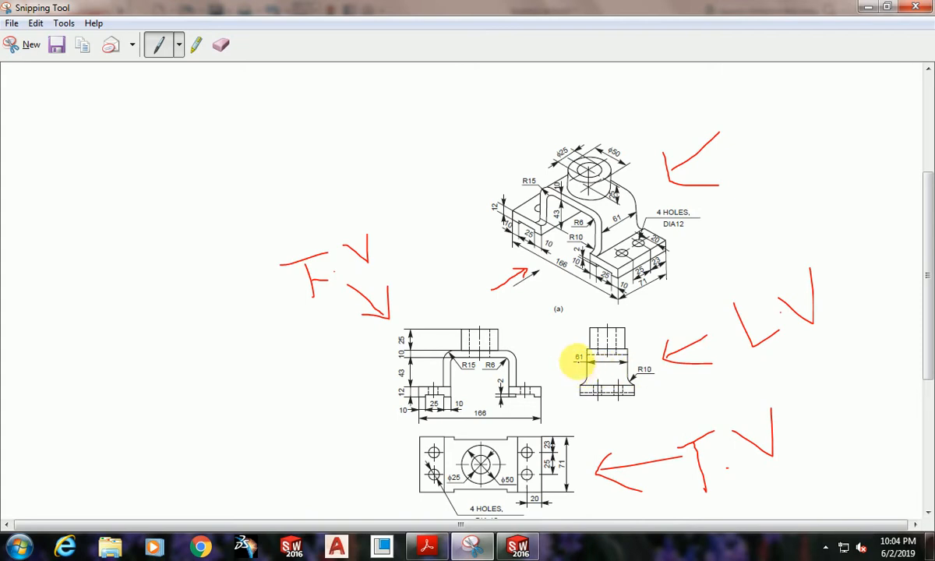
{"action": "left_click", "coordinate": [517, 549]}
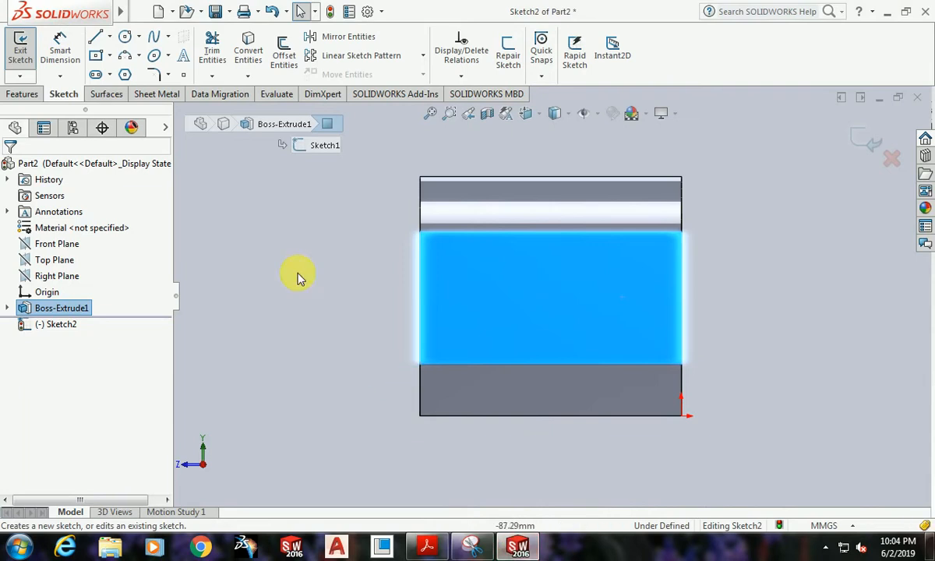
{"action": "left_click", "coordinate": [97, 39]}
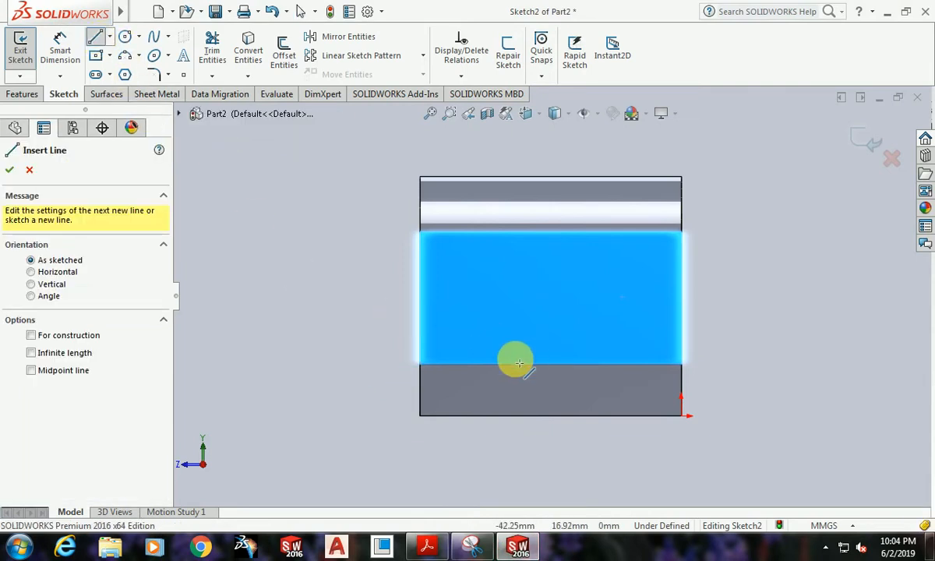
{"action": "left_click", "coordinate": [422, 364]}
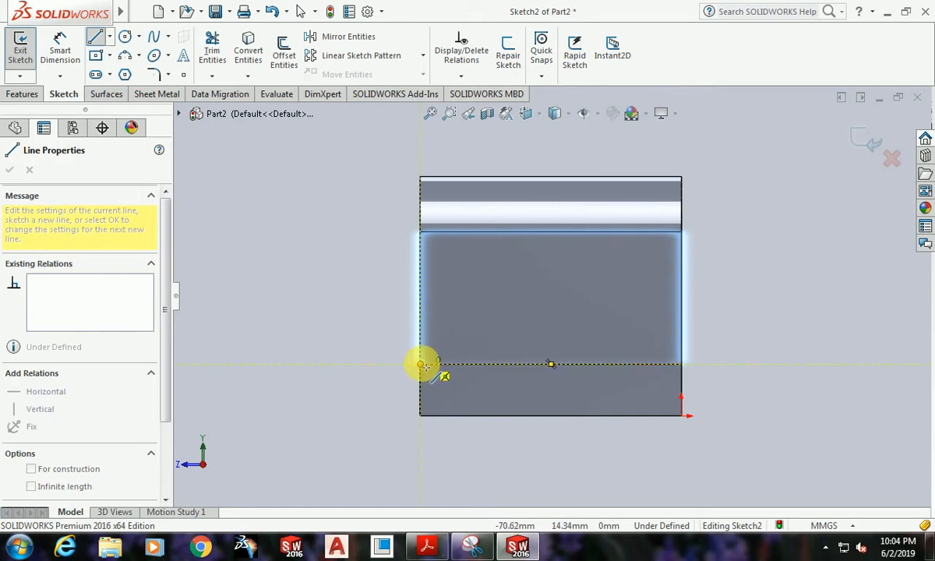
{"action": "key", "text": "Escape"}
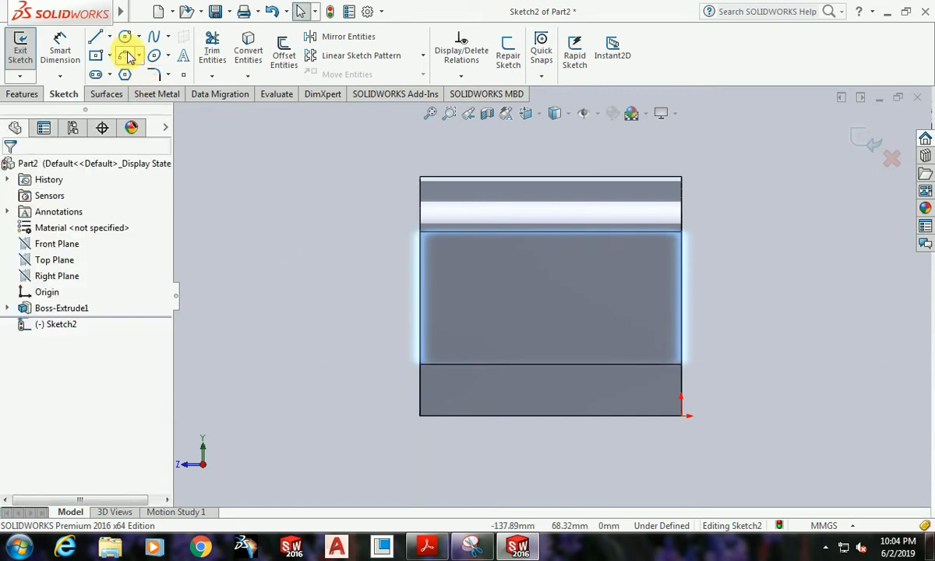
Step: Draw a three-point arc from the leg face's lower left corner curving up into the face
{"action": "left_click", "coordinate": [124, 56]}
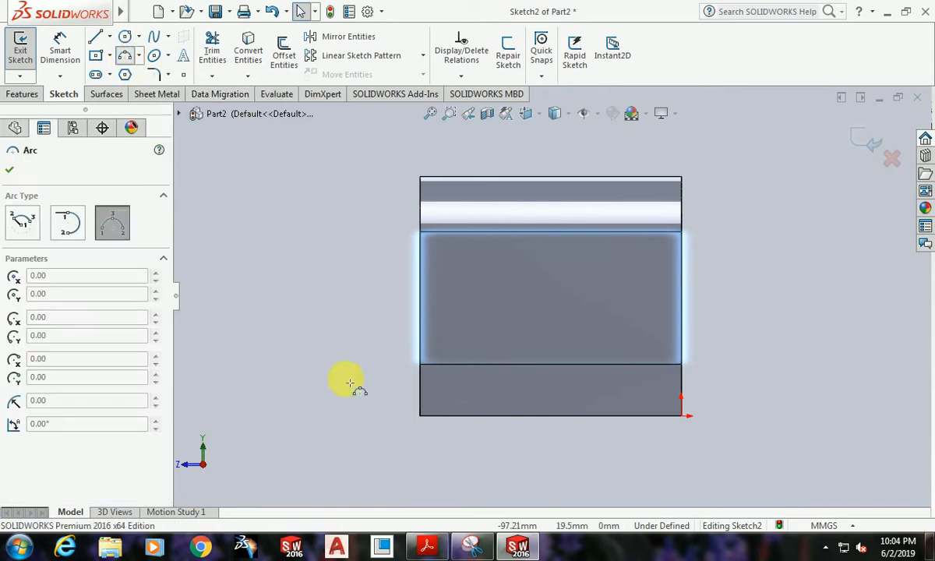
{"action": "left_click", "coordinate": [422, 365]}
{"action": "left_click", "coordinate": [451, 330]}
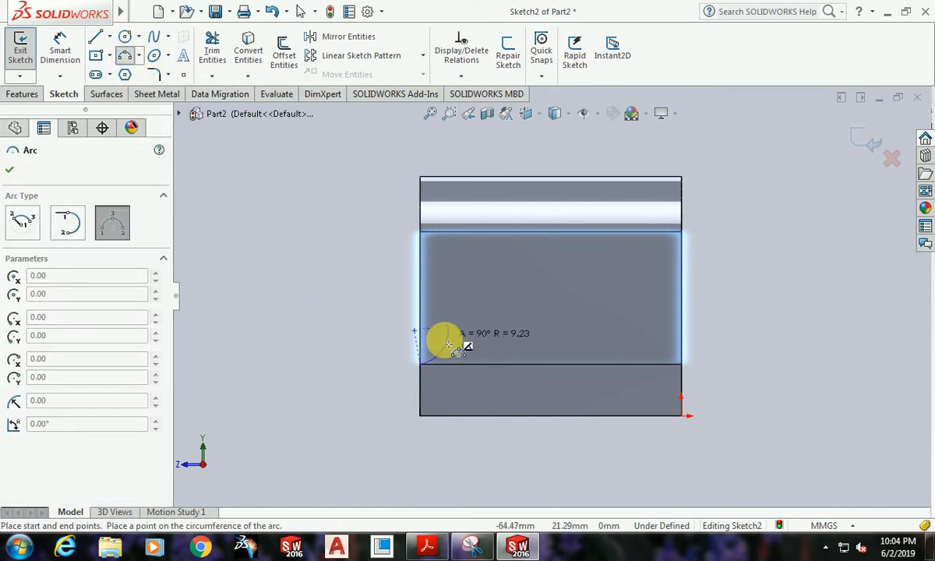
{"action": "left_click", "coordinate": [445, 348]}
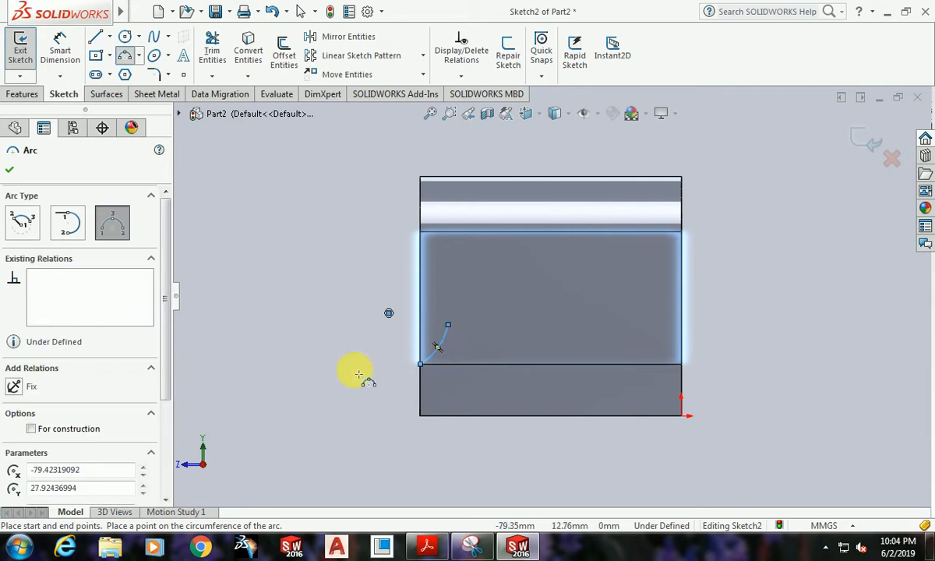
{"action": "key", "text": "Escape"}
Step: Draw a vertical line from the arc's upper end to just above the bracket's top edge
{"action": "left_click", "coordinate": [92, 43]}
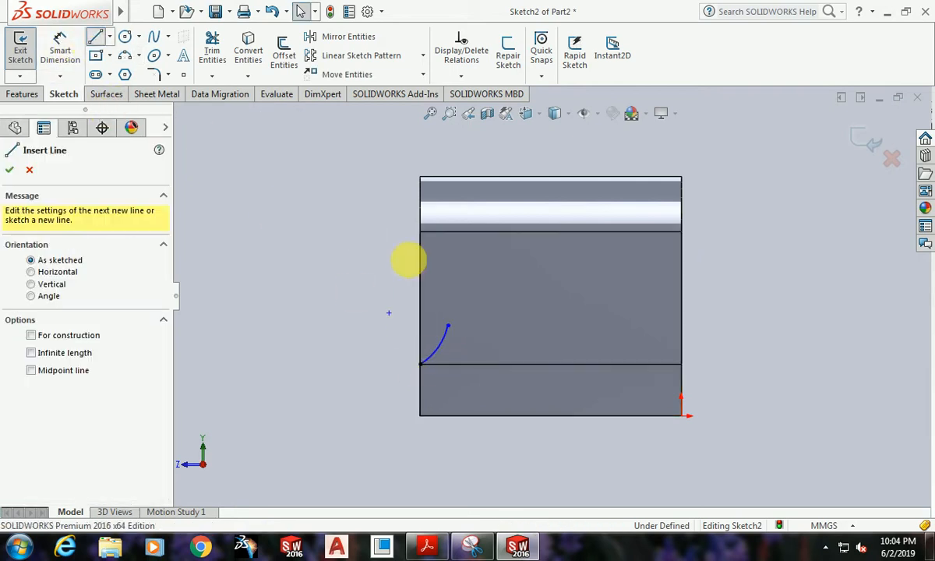
{"action": "left_click_drag", "start_coordinate": [448, 325], "coordinate": [461, 165]}
{"action": "key", "text": "Escape"}
{"action": "left_click", "coordinate": [766, 302]}
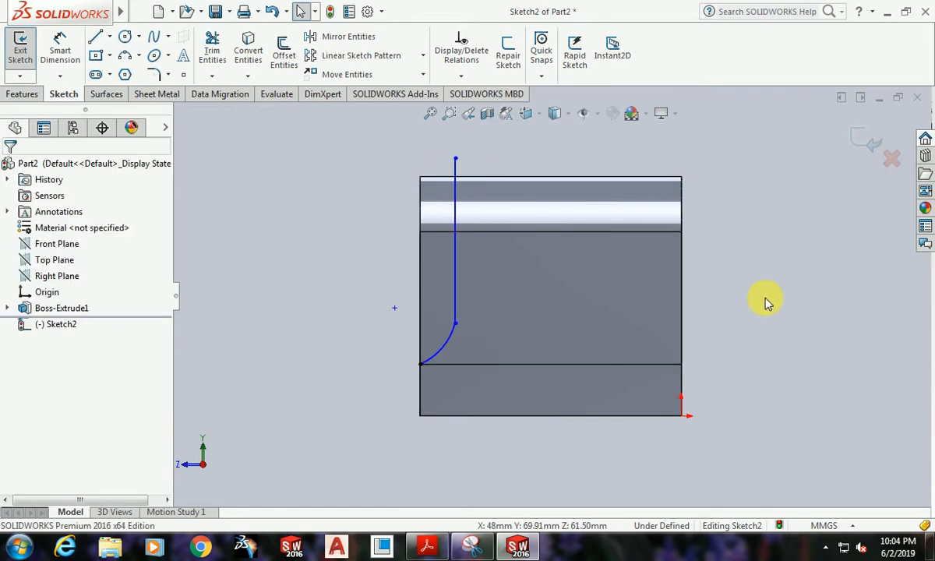
Step: Add a Tangent relation between the arc and the vertical line on the leg face
{"action": "scroll", "coordinate": [444, 360], "scroll_direction": "down", "scroll_amount": 3}
{"action": "scroll", "coordinate": [484, 279], "scroll_direction": "down", "scroll_amount": 3}
{"action": "scroll", "coordinate": [476, 292], "scroll_direction": "up", "scroll_amount": 1}
{"action": "scroll", "coordinate": [471, 304], "scroll_direction": "down", "scroll_amount": 1}
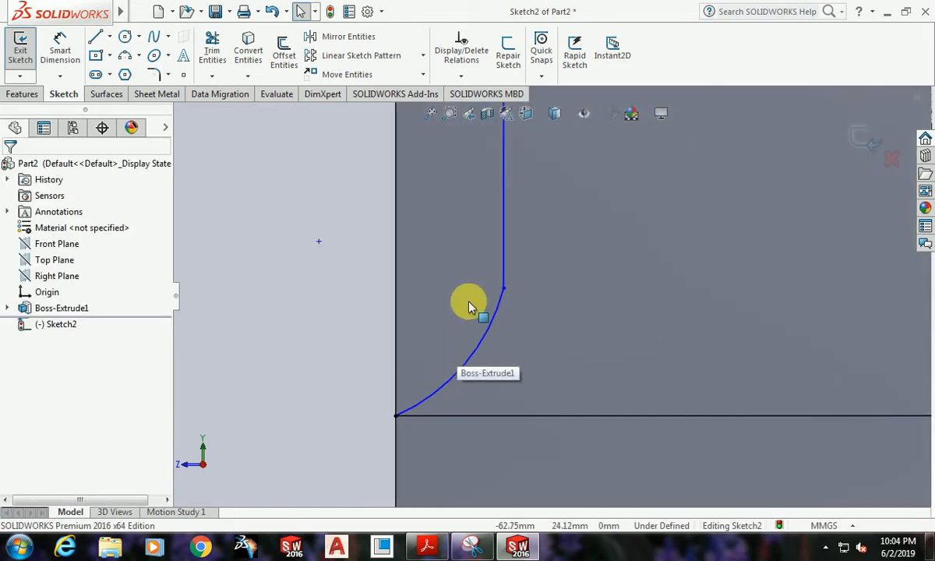
{"action": "scroll", "coordinate": [429, 310], "scroll_direction": "up", "scroll_amount": 9}
{"action": "scroll", "coordinate": [550, 274], "scroll_direction": "down", "scroll_amount": 3}
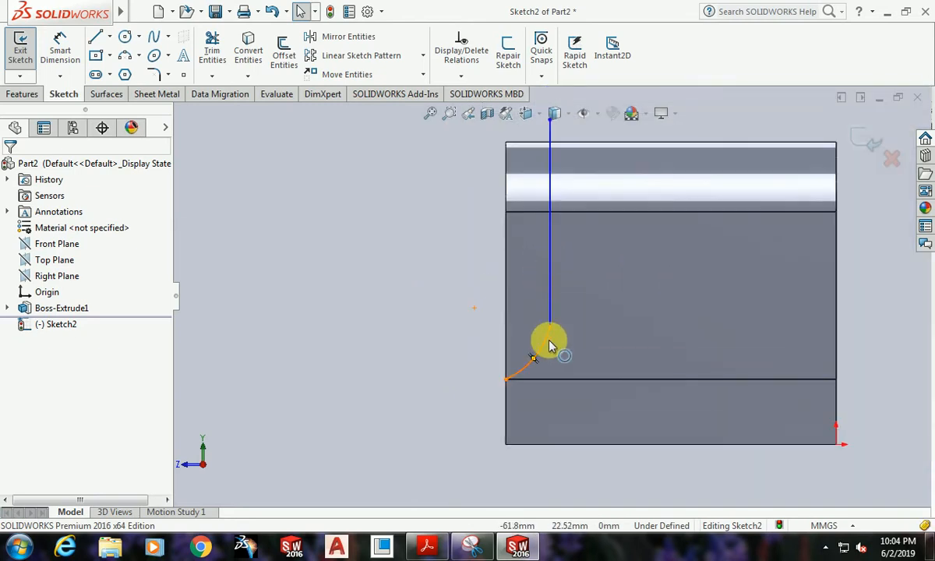
{"action": "left_click", "coordinate": [548, 341]}
{"action": "left_click", "coordinate": [550, 288], "text": "ctrl"}
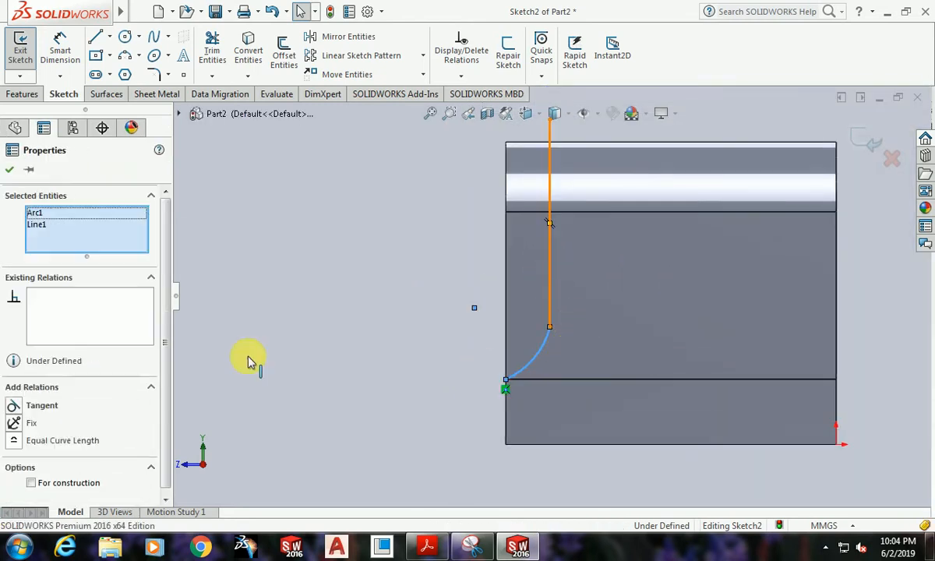
{"action": "left_click", "coordinate": [51, 413]}
{"action": "left_click", "coordinate": [321, 363]}
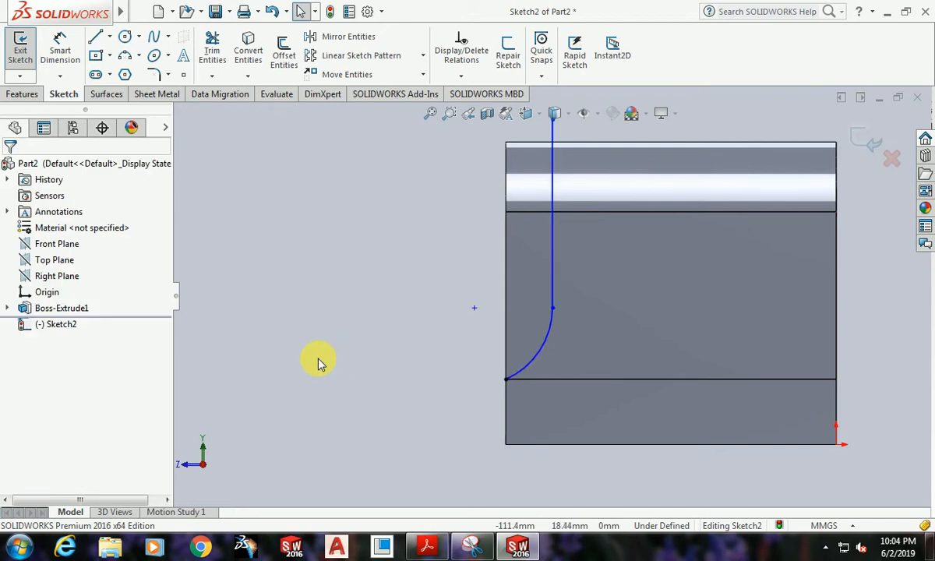
Step: Dimension the arc's radius as 10 mm, checking the side view of the reference drawing in the Snipping Tool
{"action": "scroll", "coordinate": [346, 361], "scroll_direction": "up", "scroll_amount": 2}
{"action": "scroll", "coordinate": [849, 236], "scroll_direction": "down", "scroll_amount": 1}
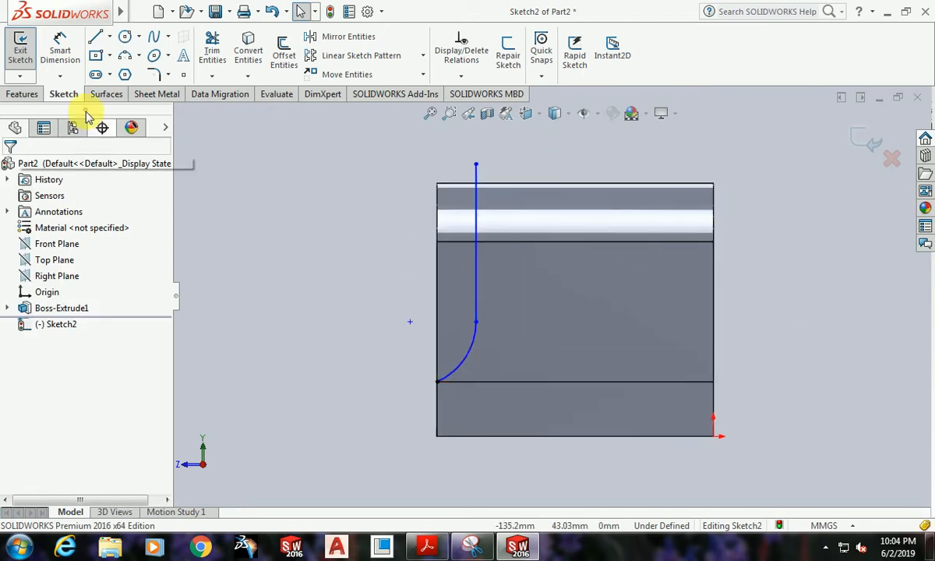
{"action": "left_click", "coordinate": [60, 49]}
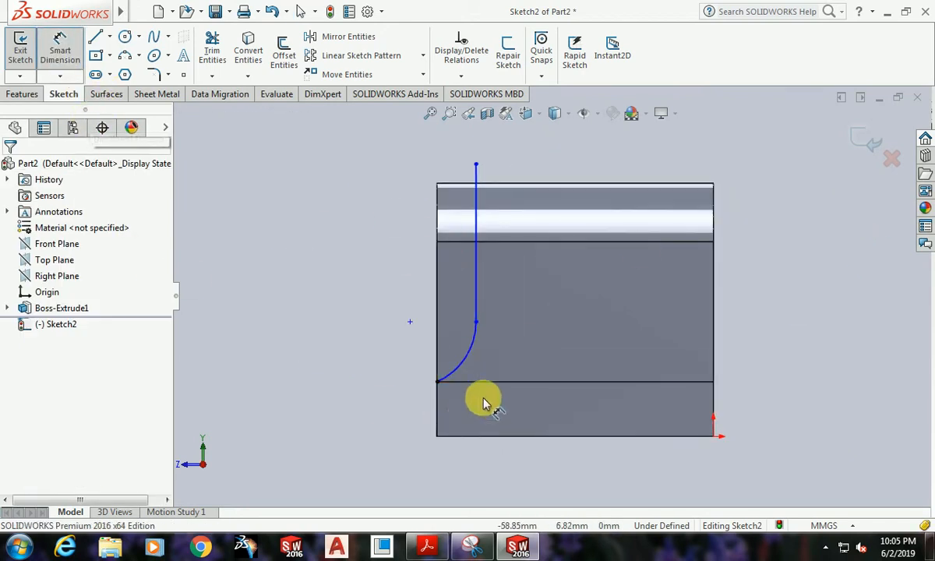
{"action": "left_click", "coordinate": [468, 352]}
{"action": "left_click", "coordinate": [496, 360]}
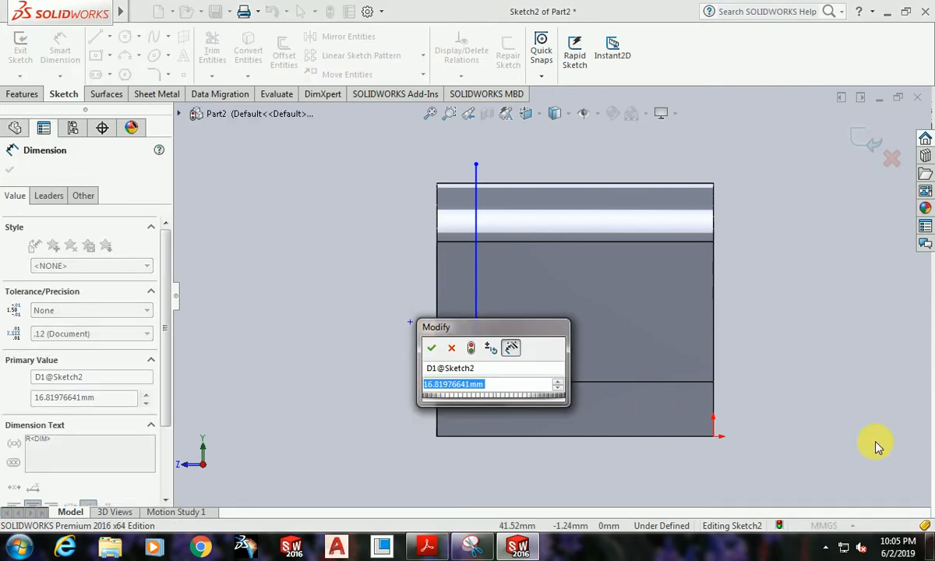
{"action": "left_click", "coordinate": [460, 550]}
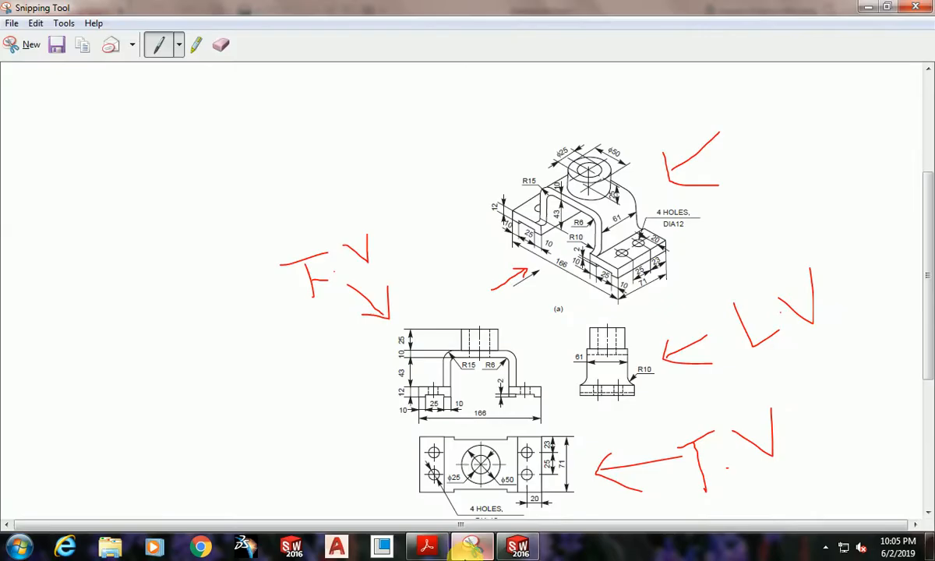
{"action": "left_click", "coordinate": [468, 550]}
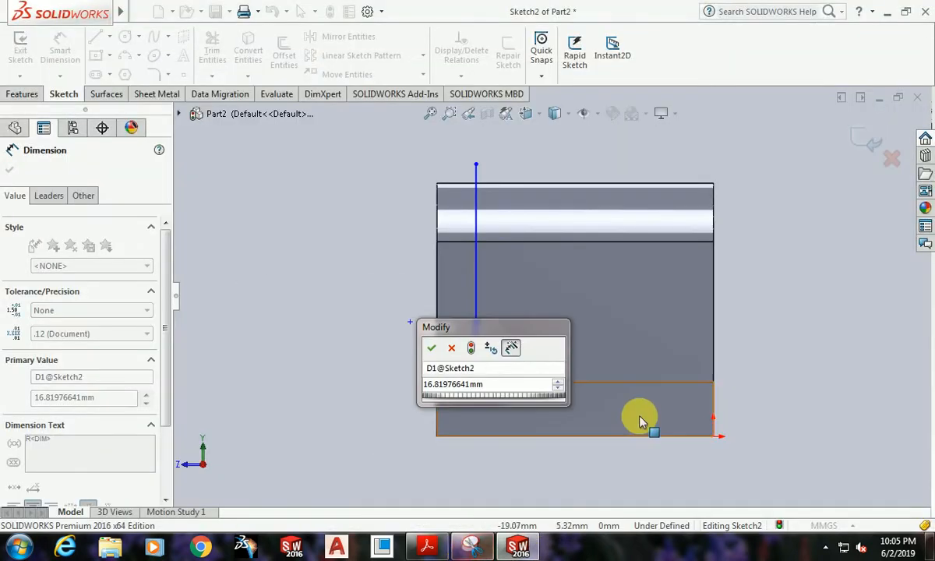
{"action": "left_click_drag", "start_coordinate": [499, 386], "coordinate": [412, 385]}
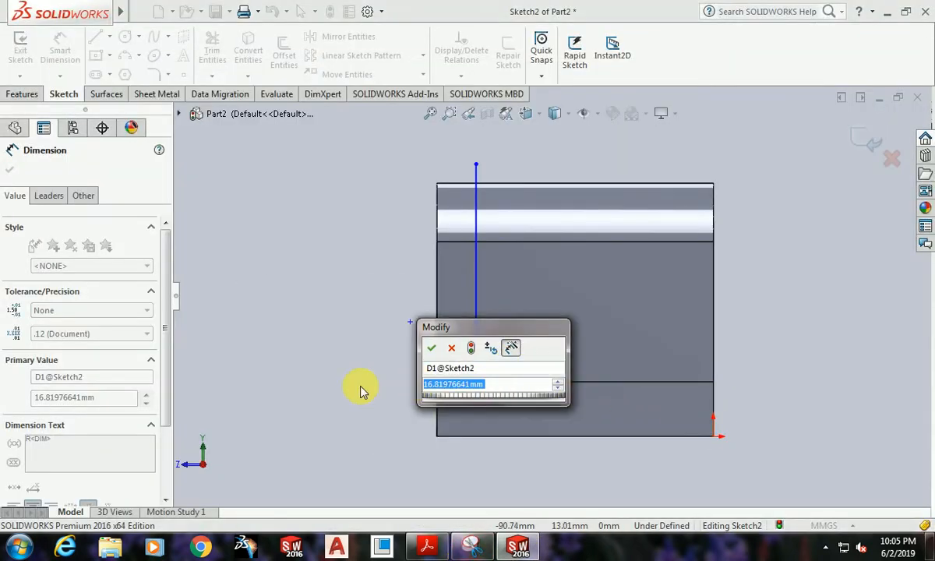
{"action": "type", "text": "15"}
{"action": "key", "text": "Return"}
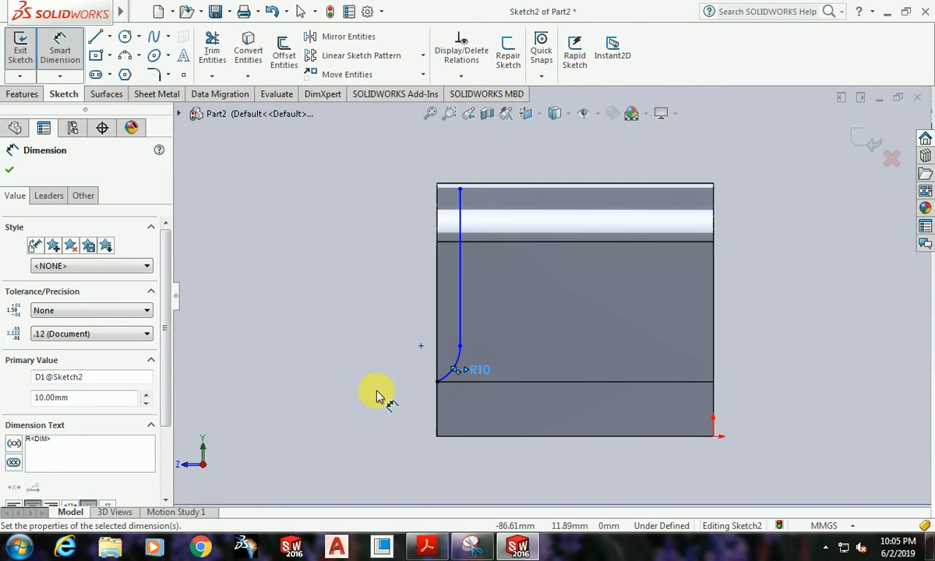
{"action": "left_click", "coordinate": [378, 396]}
Step: Make the vertical line's upper endpoint coincident with the bracket's top edge
{"action": "scroll", "coordinate": [467, 173], "scroll_direction": "down", "scroll_amount": 2}
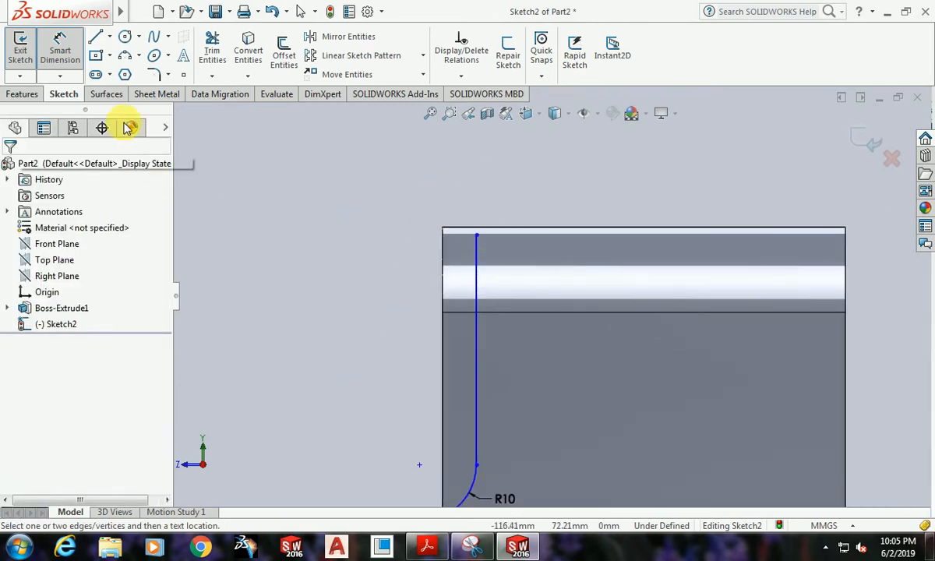
{"action": "left_click", "coordinate": [60, 48]}
{"action": "left_click", "coordinate": [478, 235]}
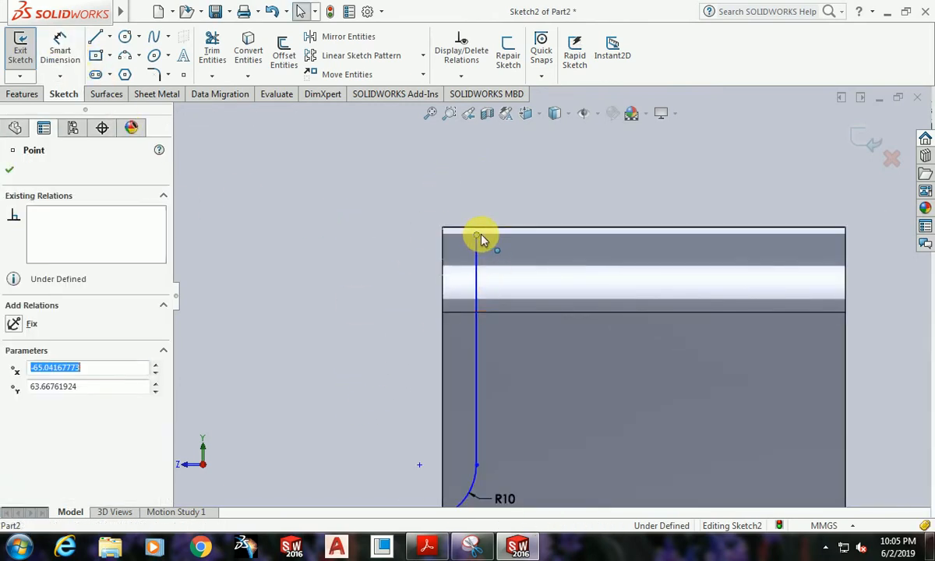
{"action": "left_click", "coordinate": [505, 203]}
{"action": "scroll", "coordinate": [488, 228], "scroll_direction": "up", "scroll_amount": 5}
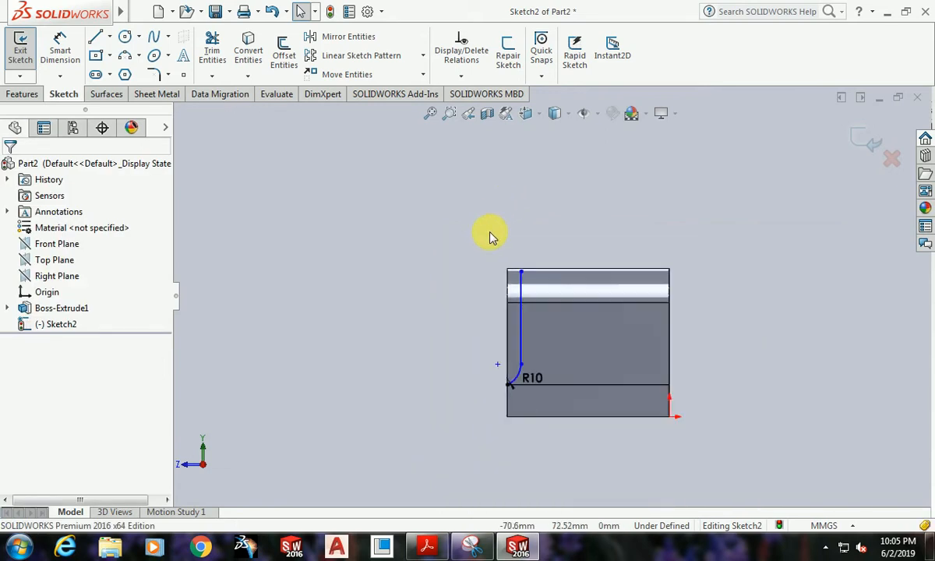
{"action": "scroll", "coordinate": [745, 363], "scroll_direction": "down", "scroll_amount": 2}
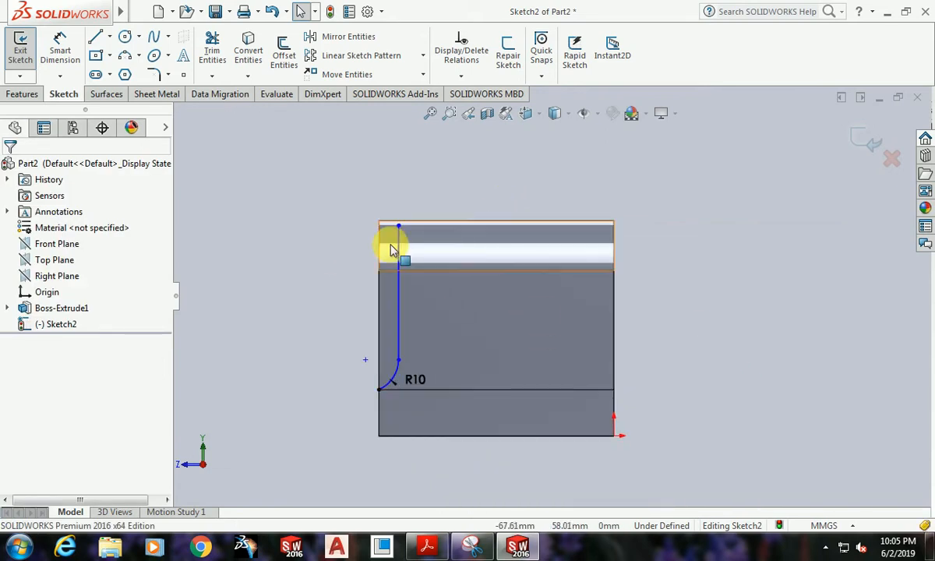
{"action": "left_click", "coordinate": [398, 226]}
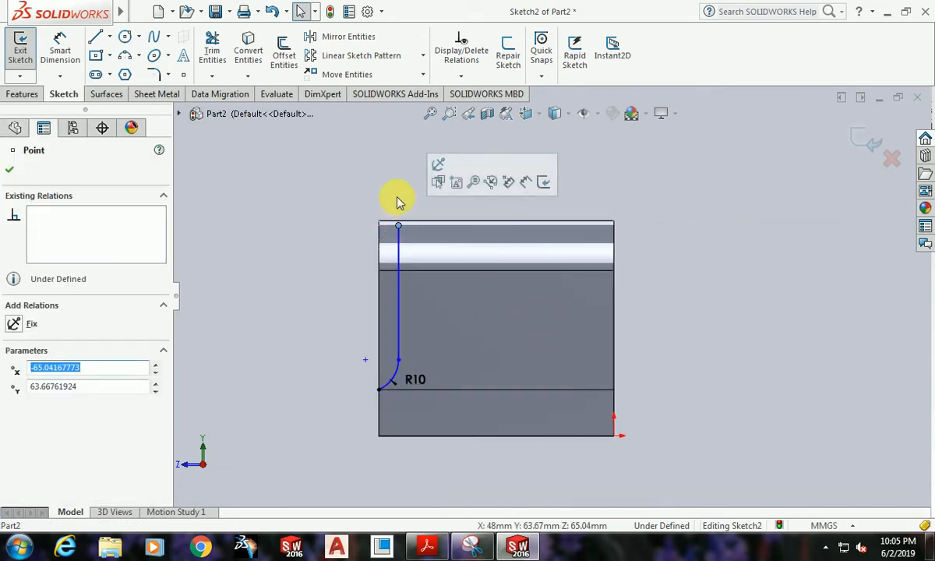
{"action": "scroll", "coordinate": [413, 221], "scroll_direction": "down", "scroll_amount": 3}
{"action": "left_click", "coordinate": [425, 226]}
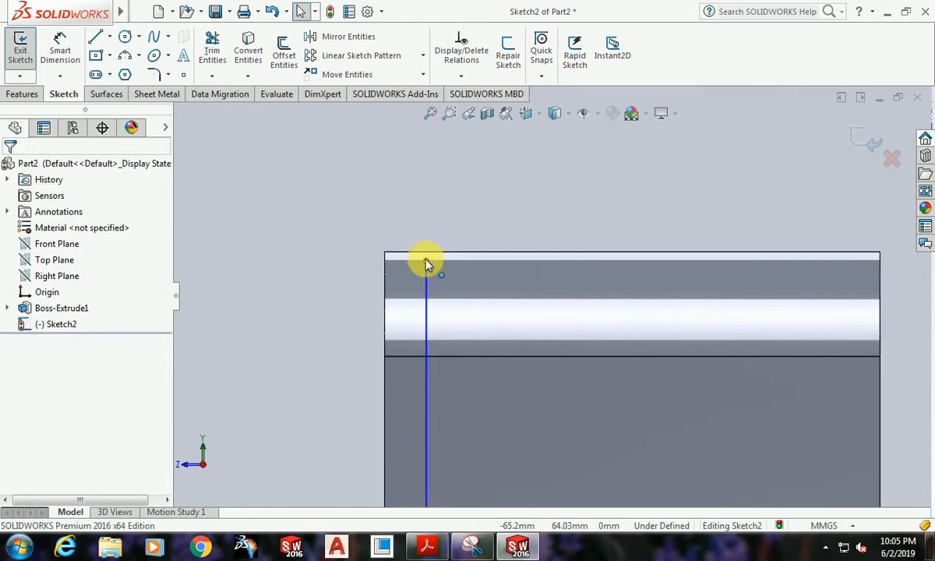
{"action": "left_click", "coordinate": [426, 260]}
{"action": "left_click", "coordinate": [430, 252], "text": "ctrl"}
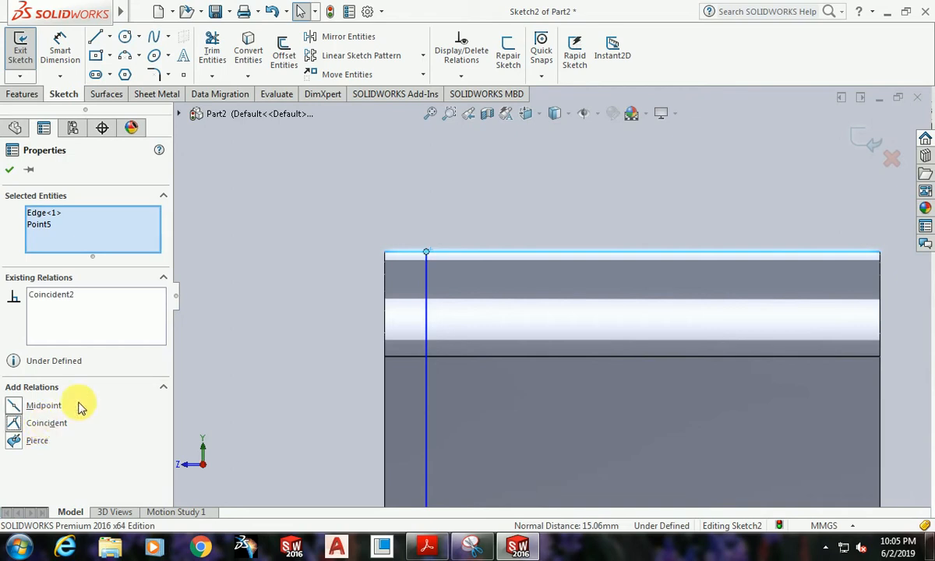
{"action": "left_click", "coordinate": [233, 320]}
{"action": "scroll", "coordinate": [271, 293], "scroll_direction": "up", "scroll_amount": 4}
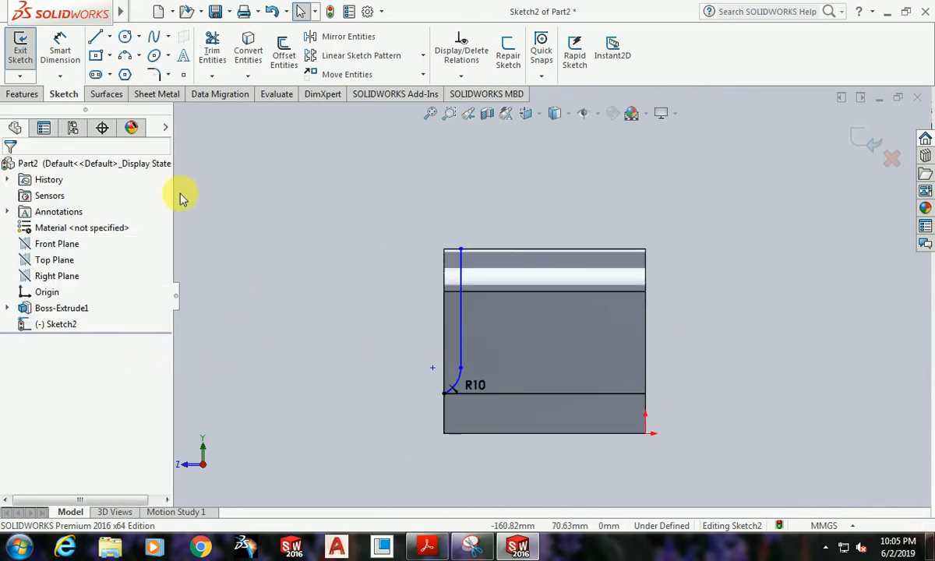
Step: Draw a vertical centerline from the midpoint of the bracket's bottom edge to above its top edge
{"action": "left_click", "coordinate": [110, 37]}
{"action": "left_click", "coordinate": [125, 74]}
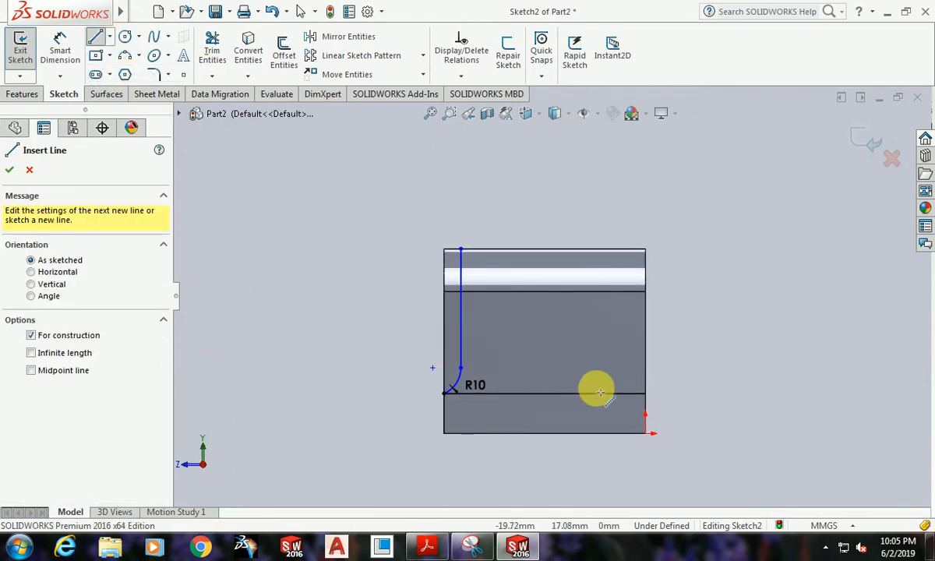
{"action": "left_click", "coordinate": [544, 434]}
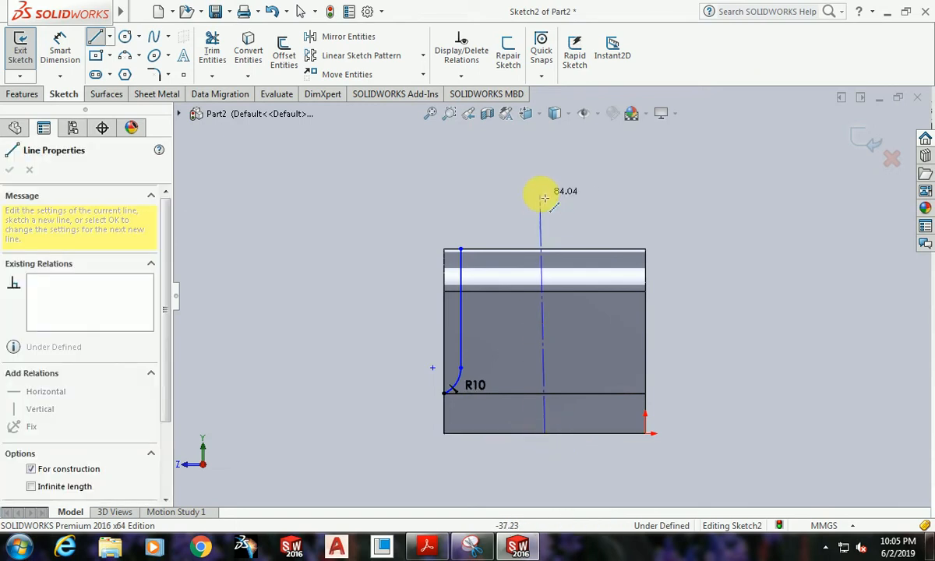
{"action": "left_click", "coordinate": [545, 193]}
{"action": "key", "text": "Escape"}
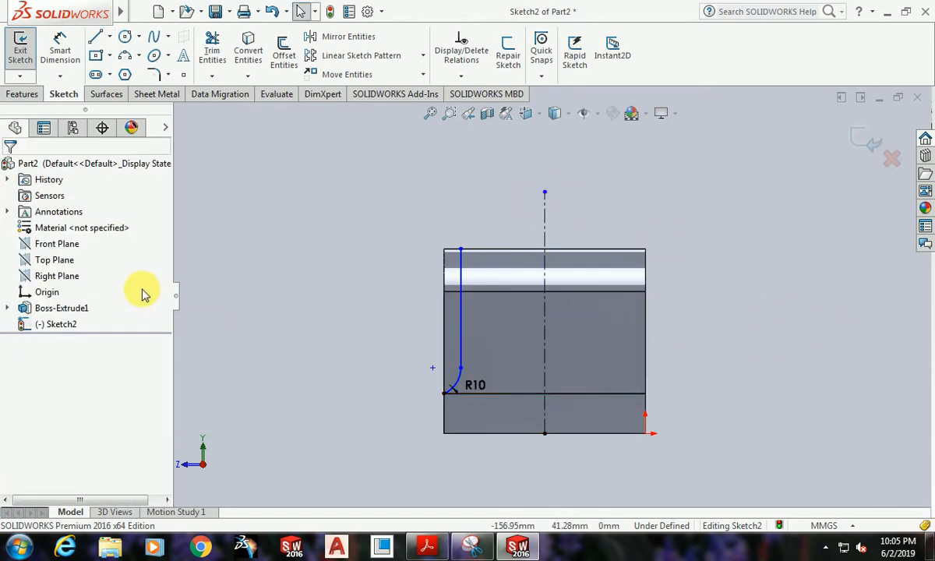
Step: Try to mirror the arc and vertical line by selecting both before running Mirror Entities
{"action": "left_click", "coordinate": [460, 302]}
{"action": "left_click", "coordinate": [463, 380], "text": "ctrl"}
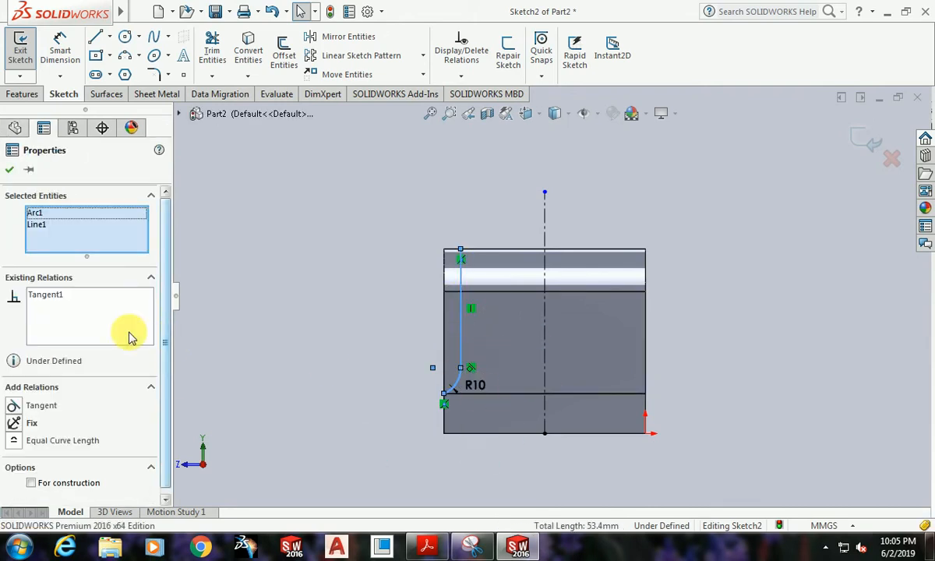
{"action": "key", "text": "Escape"}
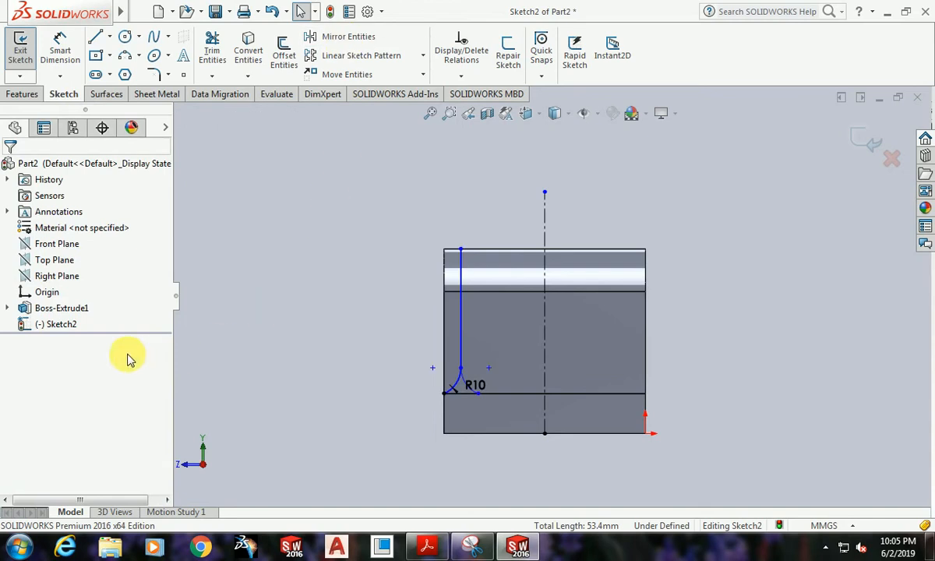
{"action": "left_click", "coordinate": [461, 321]}
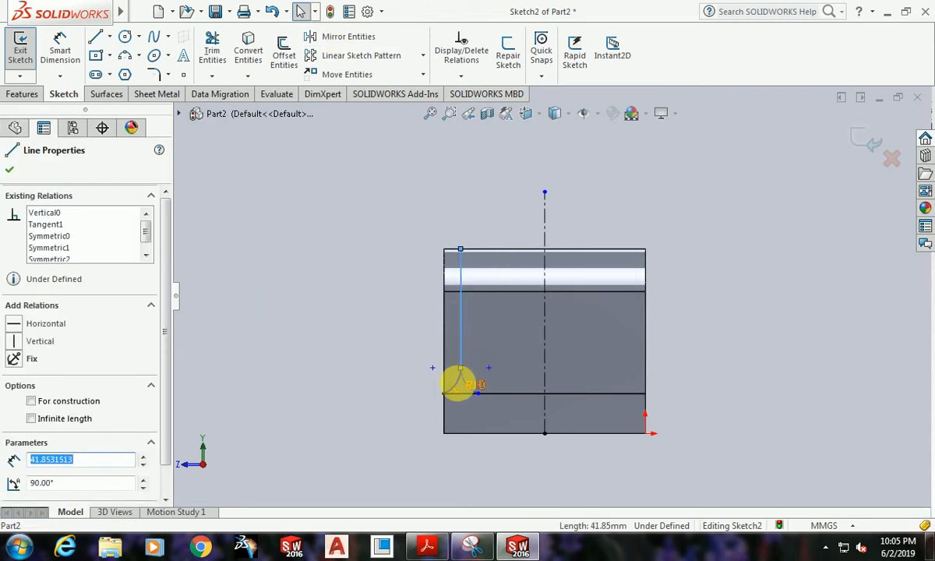
{"action": "left_click", "coordinate": [315, 335]}
Step: Mirror the R10 arc and the vertical line about the centerline, keeping the originals with Copy enabled
{"action": "left_click", "coordinate": [357, 35]}
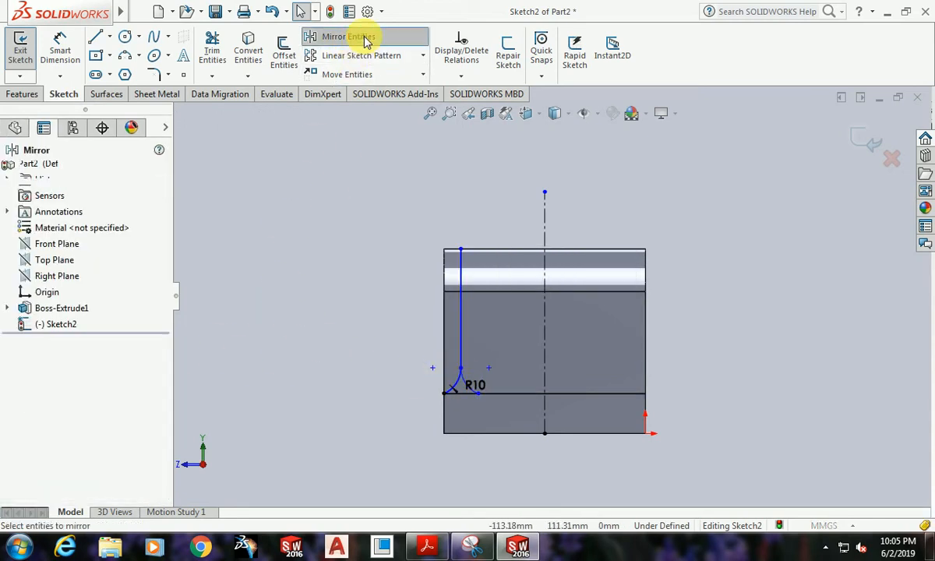
{"action": "left_click", "coordinate": [461, 383]}
{"action": "left_click", "coordinate": [461, 347]}
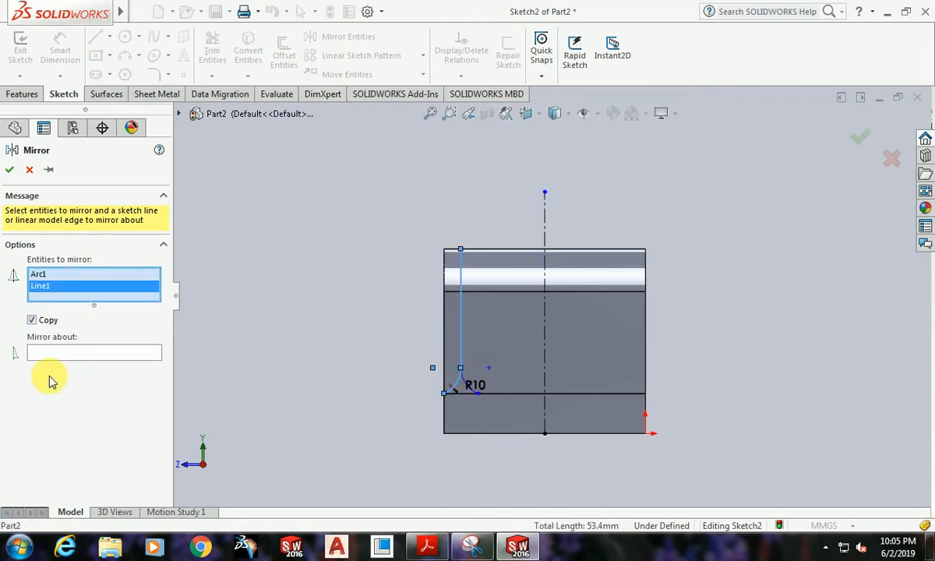
{"action": "left_click", "coordinate": [142, 355]}
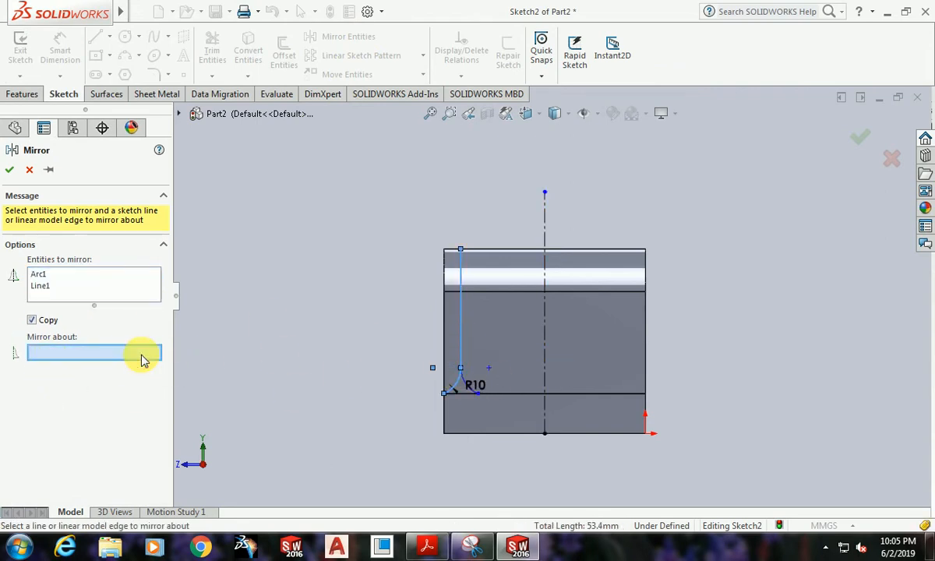
{"action": "left_click", "coordinate": [544, 220]}
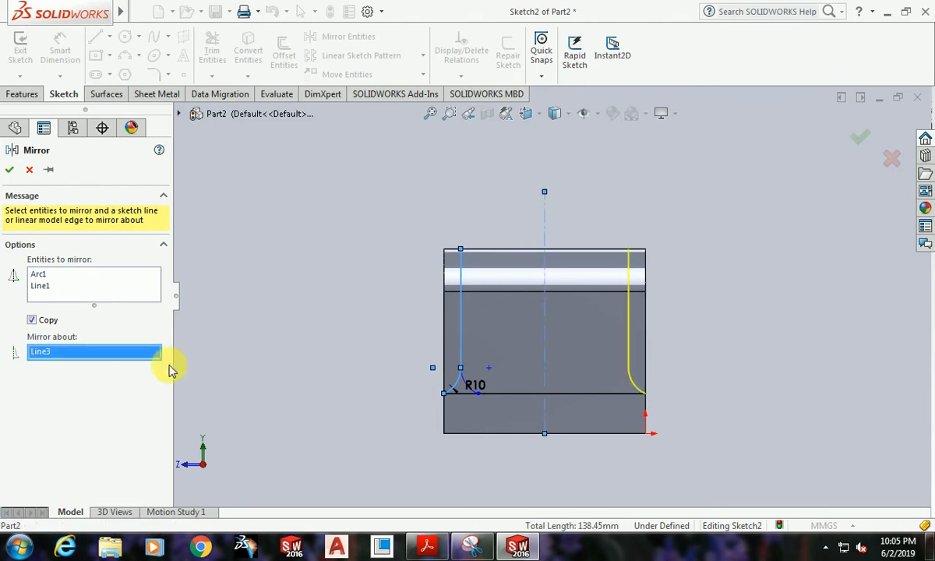
{"action": "left_click", "coordinate": [8, 171]}
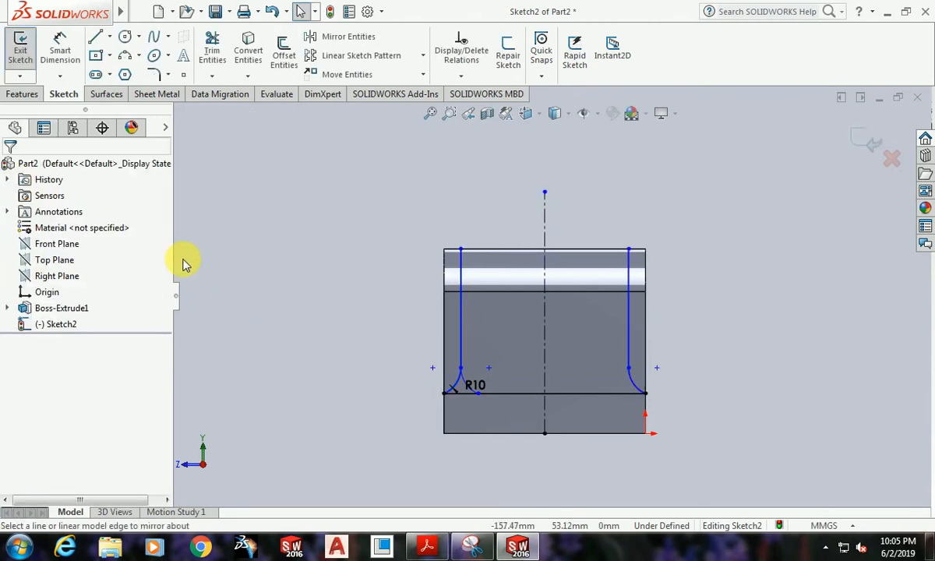
Step: Dimension the distance between the two vertical side lines as 61 mm
{"action": "left_click", "coordinate": [61, 48]}
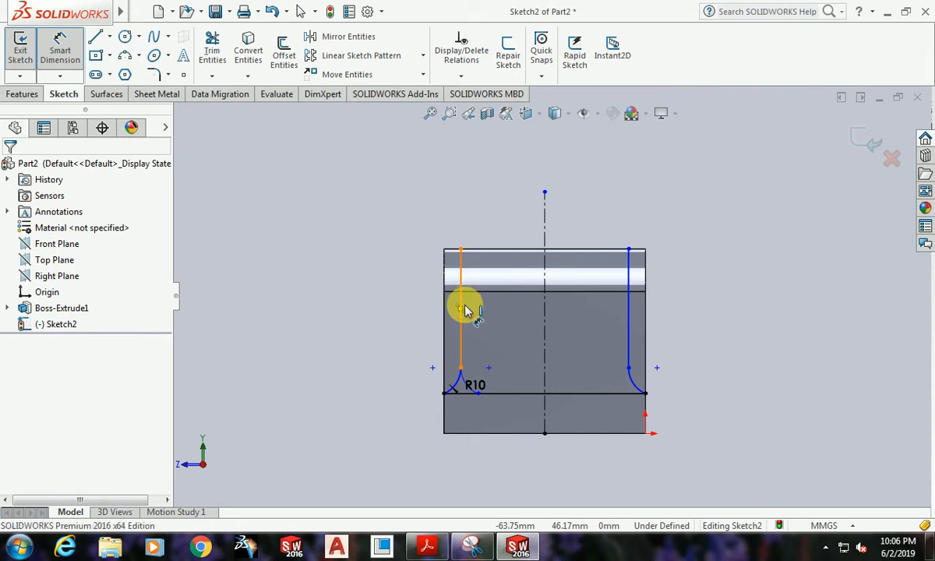
{"action": "left_click", "coordinate": [462, 309]}
{"action": "left_click", "coordinate": [632, 313]}
{"action": "left_click", "coordinate": [574, 234]}
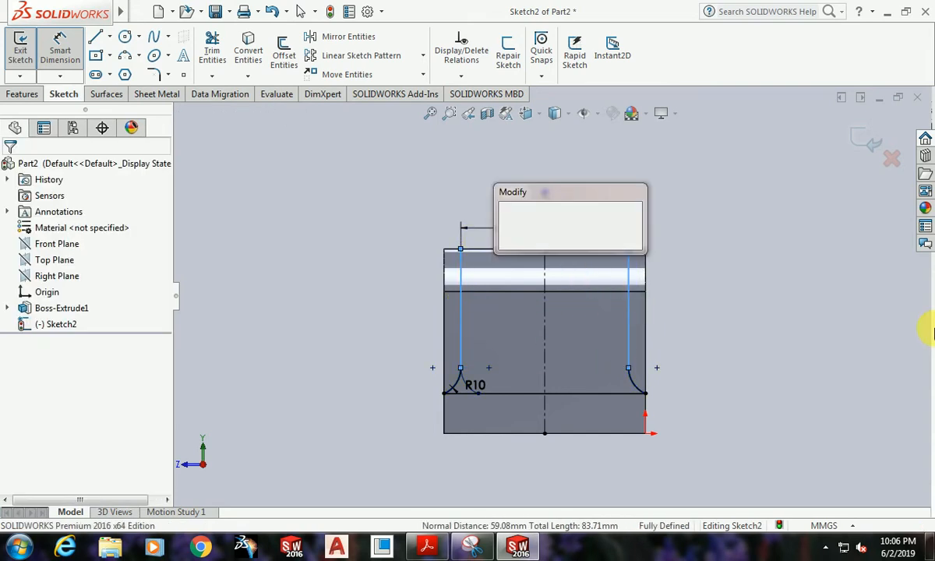
{"action": "type", "text": "61"}
{"action": "key", "text": "Return"}
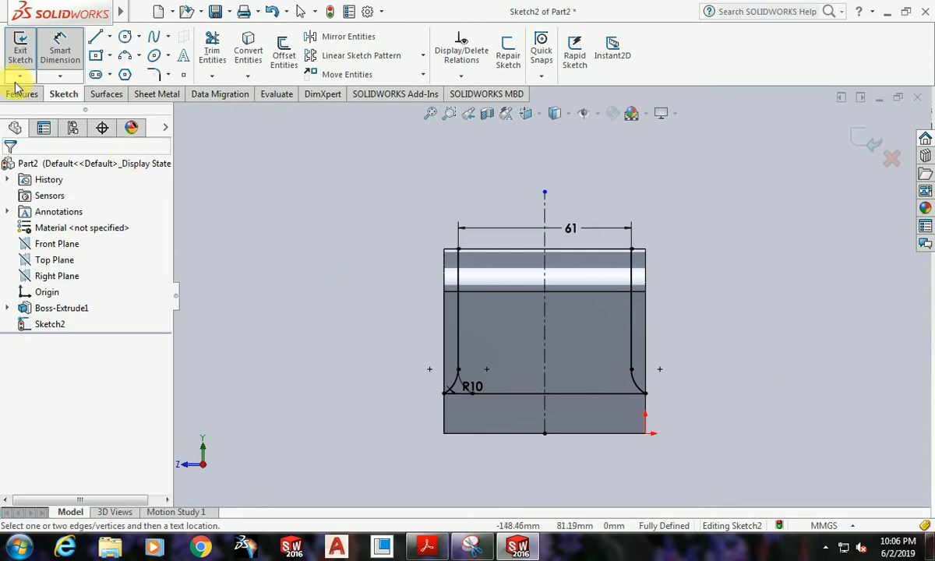
{"action": "left_click", "coordinate": [60, 47]}
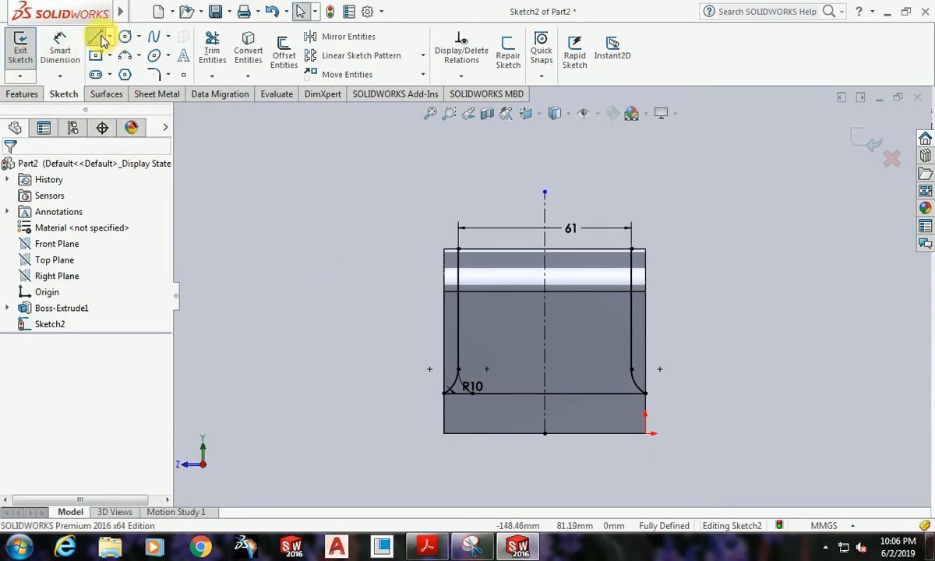
Step: Close the left side-cut profile with three lines running outward from the vertical line's top, down, and back to the R10 arc's lower end
{"action": "left_click", "coordinate": [101, 38]}
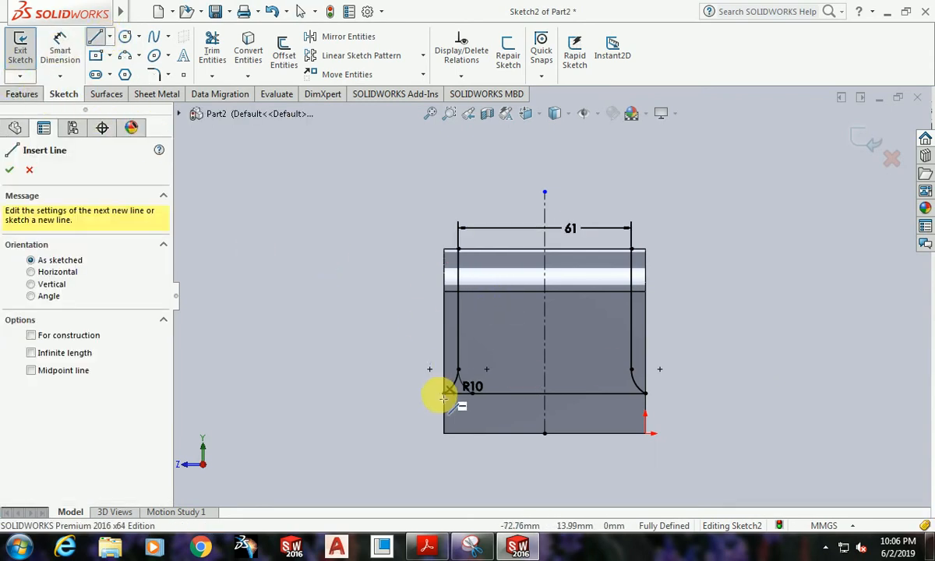
{"action": "mouse_move", "coordinate": [424, 417]}
{"action": "middle_mouse_down"}
{"action": "mouse_move", "coordinate": [474, 423]}
{"action": "mouse_move", "coordinate": [502, 479]}
{"action": "mouse_move", "coordinate": [434, 413]}
{"action": "mouse_move", "coordinate": [409, 453]}
{"action": "mouse_move", "coordinate": [323, 468]}
{"action": "mouse_move", "coordinate": [407, 474]}
{"action": "middle_mouse_up"}
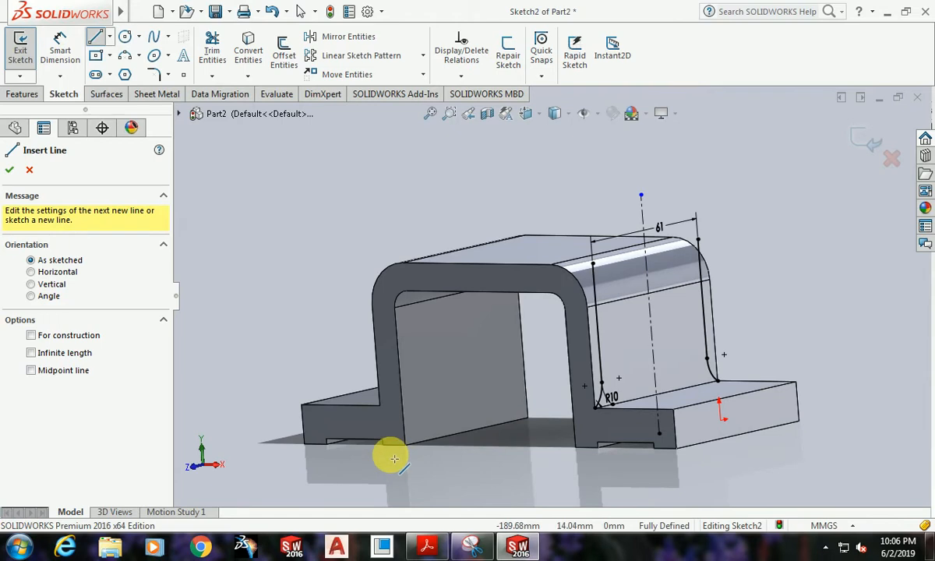
{"action": "key", "text": "ctrl+8"}
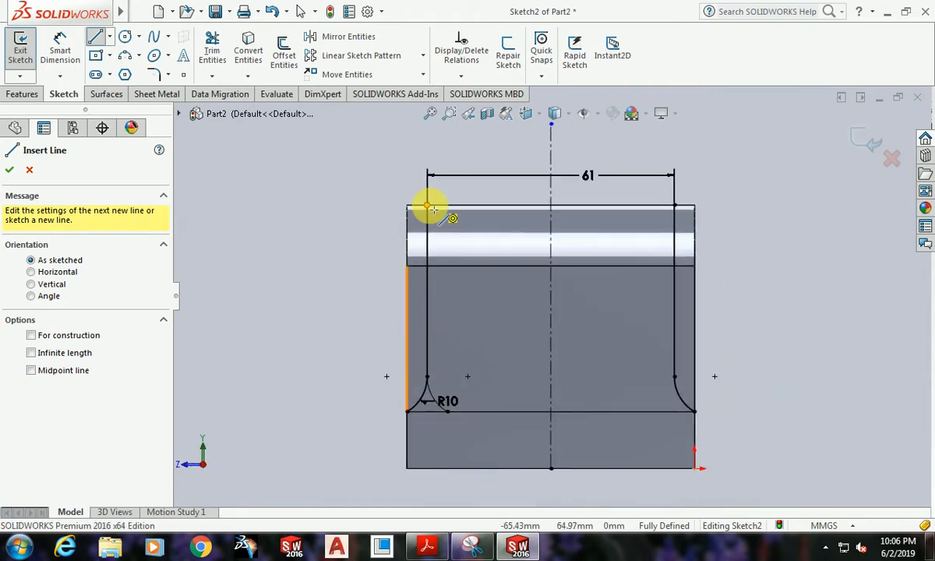
{"action": "left_click", "coordinate": [427, 205]}
{"action": "left_click", "coordinate": [370, 205]}
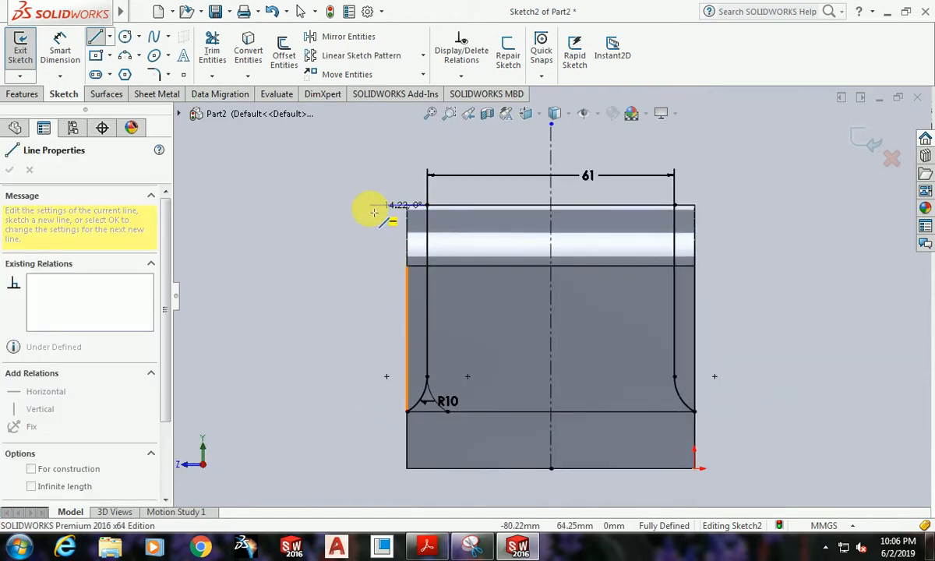
{"action": "left_click", "coordinate": [370, 411]}
{"action": "left_click", "coordinate": [407, 410]}
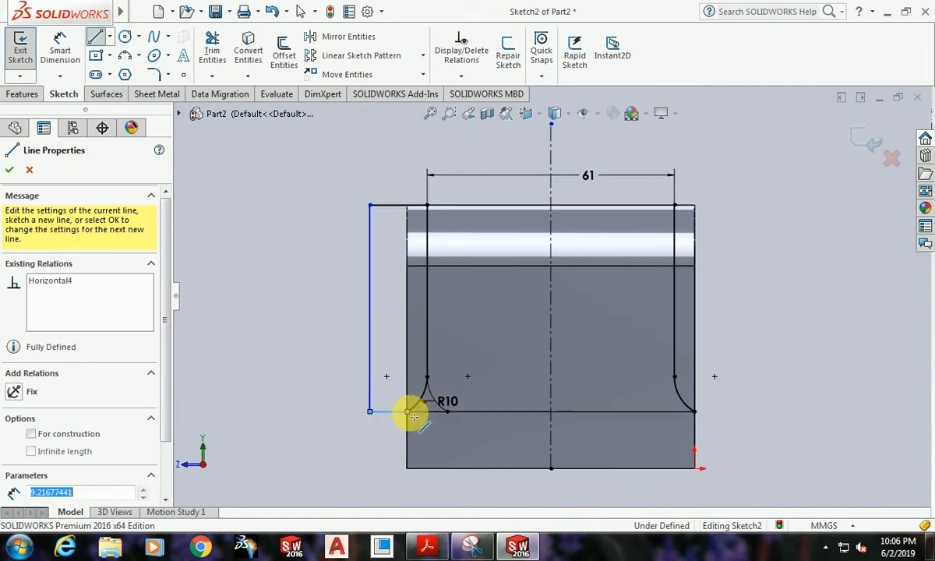
{"action": "key", "text": "Escape"}
{"action": "key", "text": "Escape"}
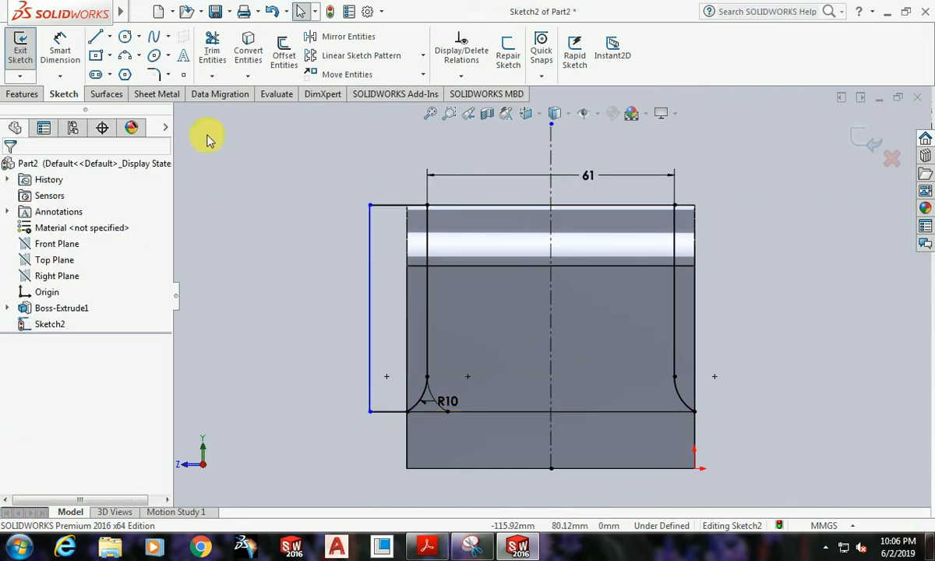
Step: Close the right side-cut profile with matching horizontal and vertical lines from its vertical line's top around to the mirrored arc's lower end
{"action": "left_click", "coordinate": [93, 40]}
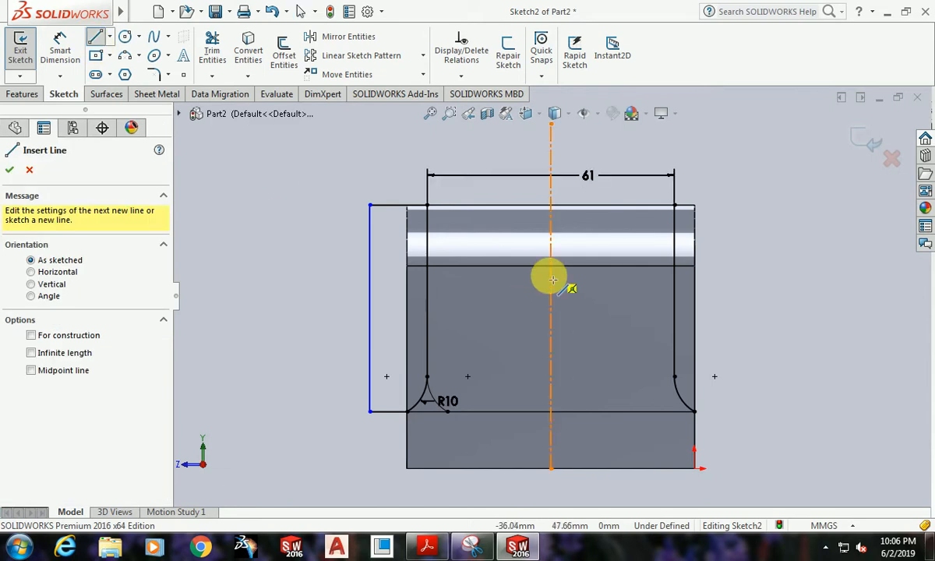
{"action": "left_click", "coordinate": [676, 205]}
{"action": "left_click", "coordinate": [748, 205]}
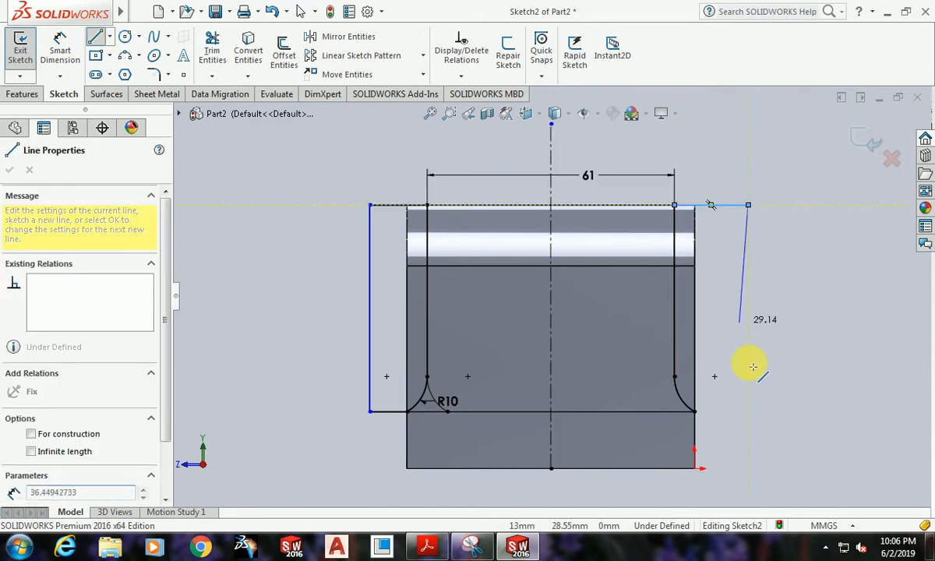
{"action": "left_click", "coordinate": [748, 410]}
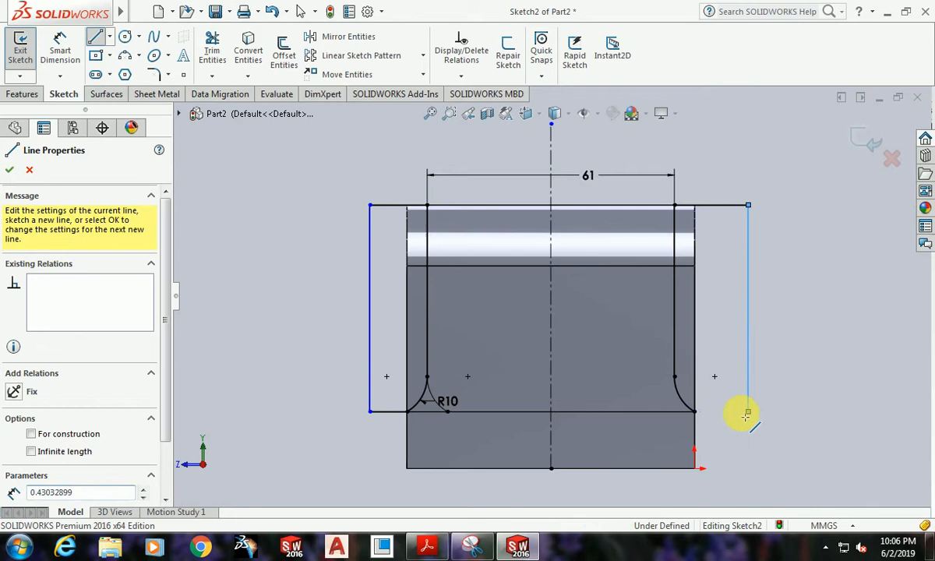
{"action": "left_click", "coordinate": [695, 413]}
{"action": "key", "text": "Escape"}
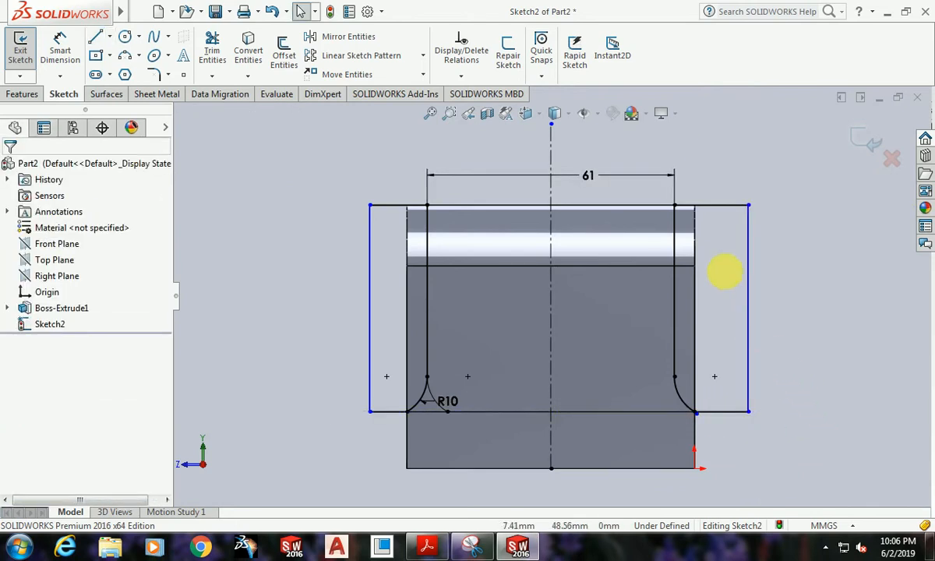
Step: Try an extruded cut of one outer region on each side with Through All - Both, and undo the cut
{"action": "middle_click_drag", "start_coordinate": [724, 271], "coordinate": [721, 419]}
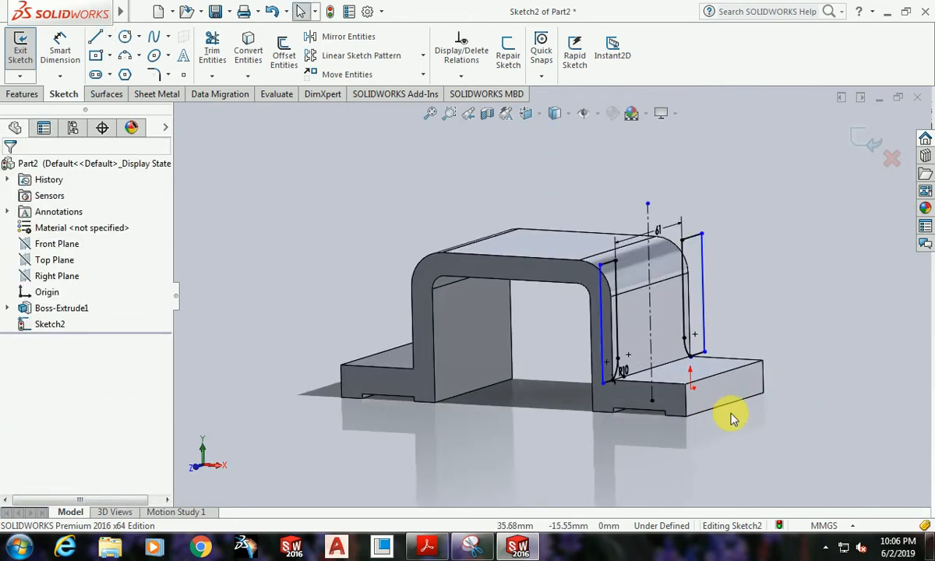
{"action": "left_click", "coordinate": [32, 95]}
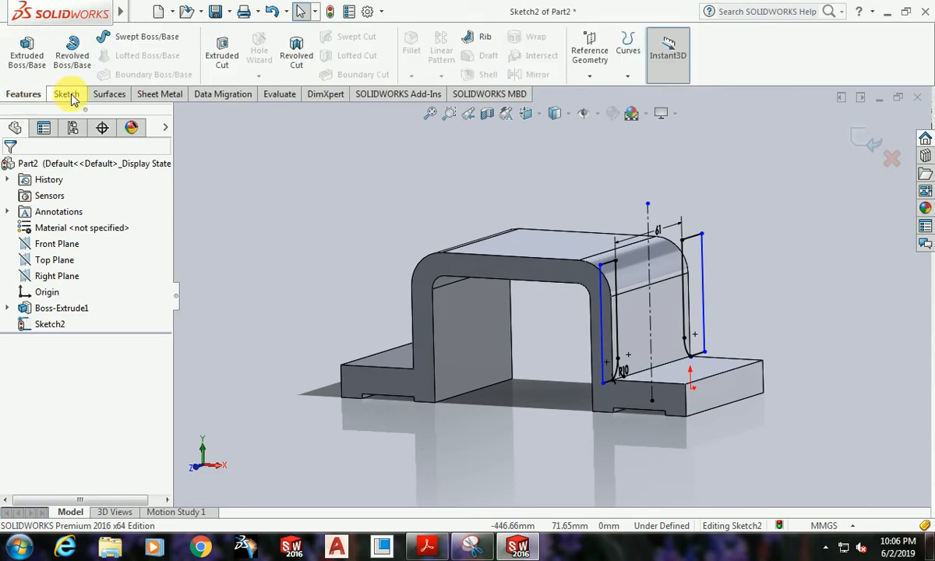
{"action": "left_click", "coordinate": [222, 56]}
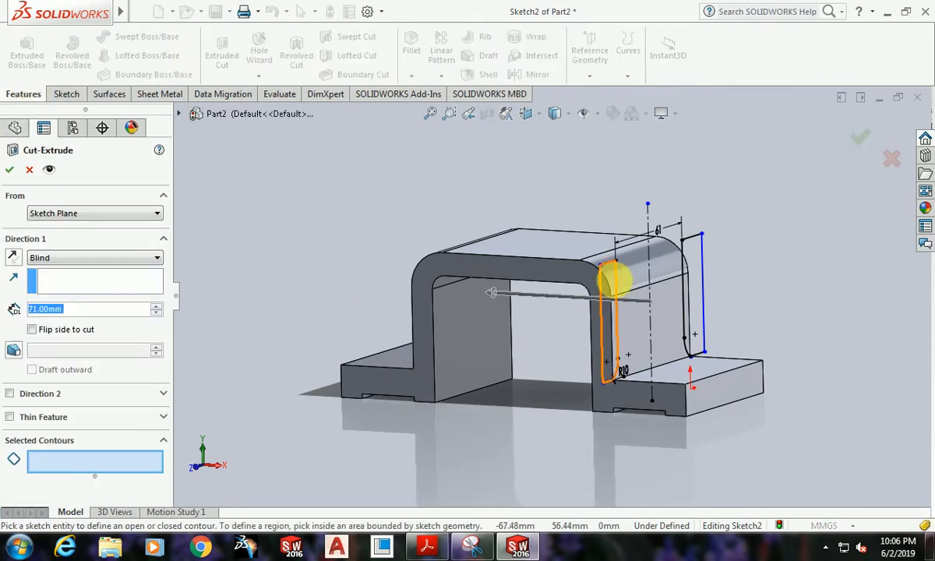
{"action": "left_click", "coordinate": [611, 277]}
{"action": "left_click", "coordinate": [693, 265]}
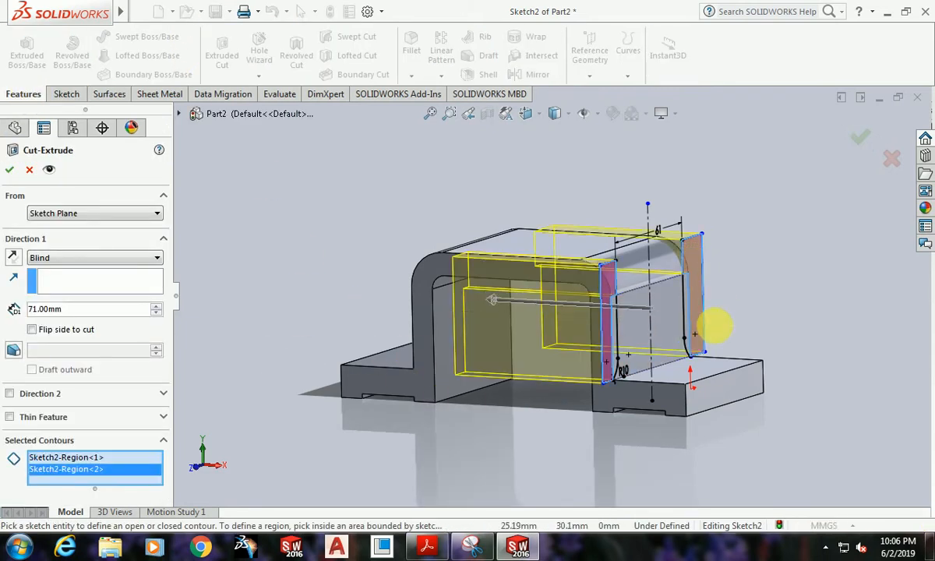
{"action": "left_click", "coordinate": [78, 257]}
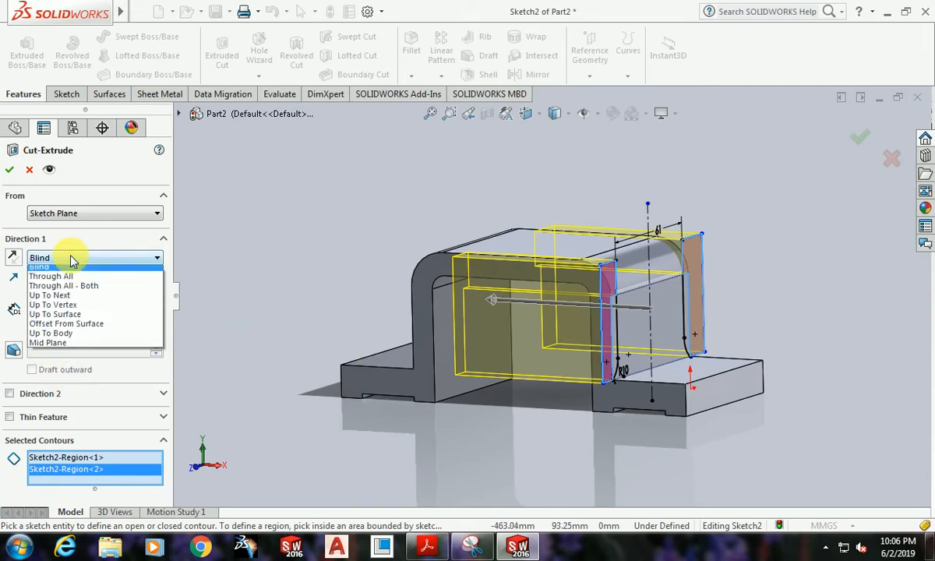
{"action": "left_click", "coordinate": [87, 289]}
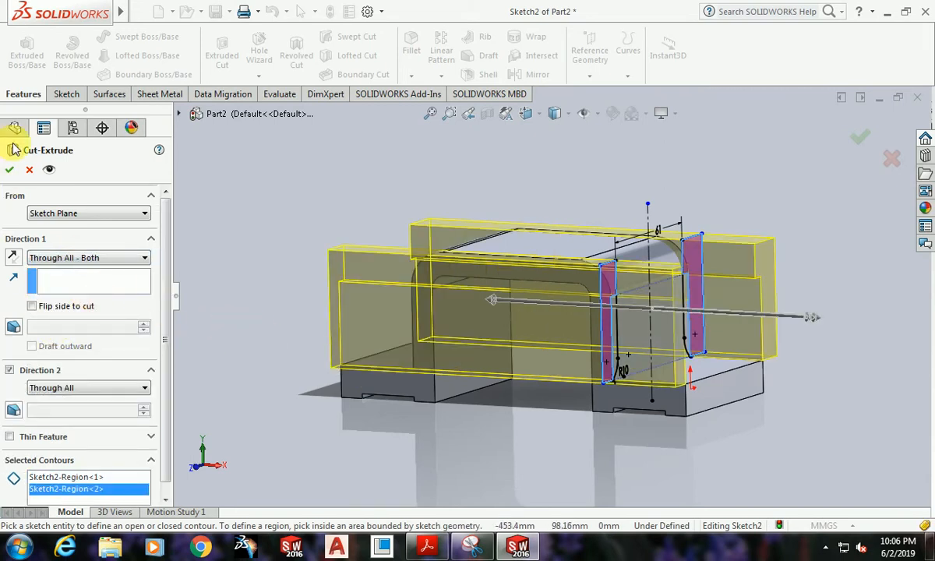
{"action": "left_click", "coordinate": [8, 170]}
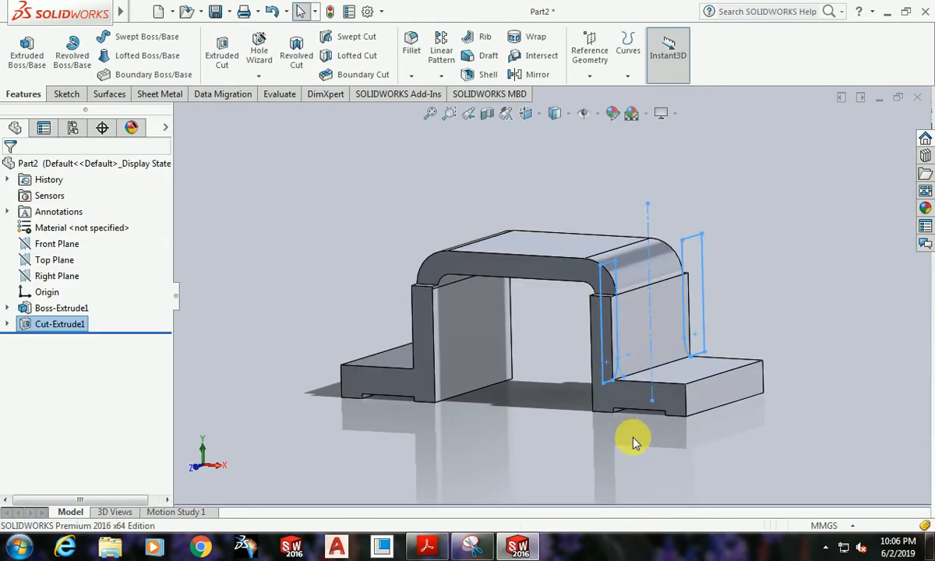
{"action": "middle_click_drag", "start_coordinate": [635, 444], "coordinate": [609, 451]}
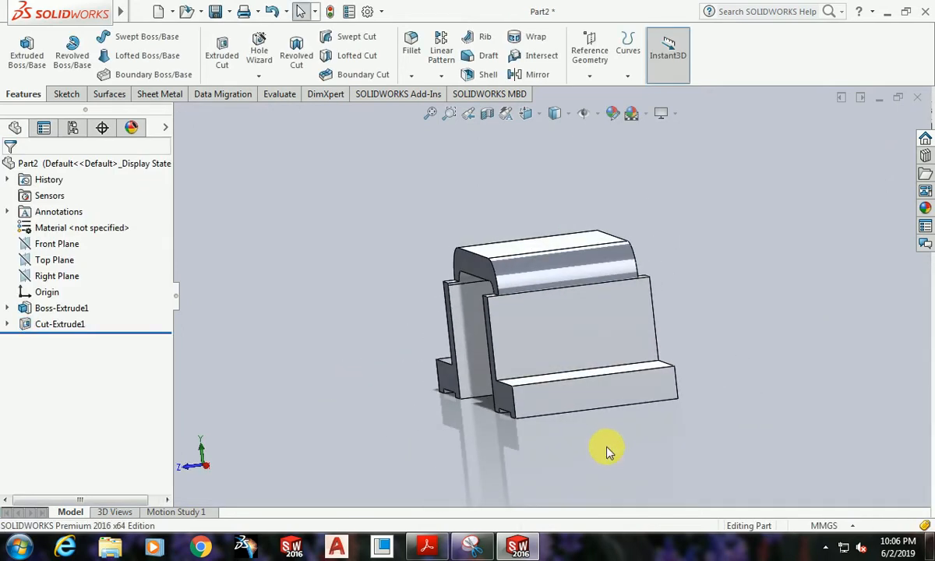
{"action": "key", "text": "ctrl+z"}
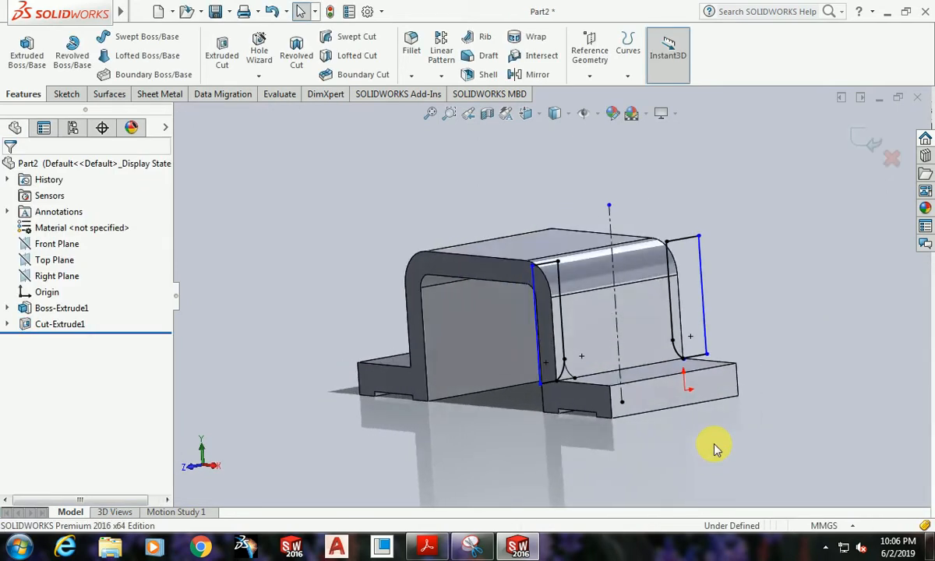
Step: Try to merge the loose endpoint of the short stray line with the mirrored arc's lower end at the bracket corner
{"action": "mouse_move", "coordinate": [646, 450]}
{"action": "middle_mouse_down"}
{"action": "mouse_move", "coordinate": [605, 452]}
{"action": "mouse_move", "coordinate": [578, 435]}
{"action": "middle_mouse_up"}
{"action": "scroll", "coordinate": [577, 435], "scroll_direction": "down", "scroll_amount": 3}
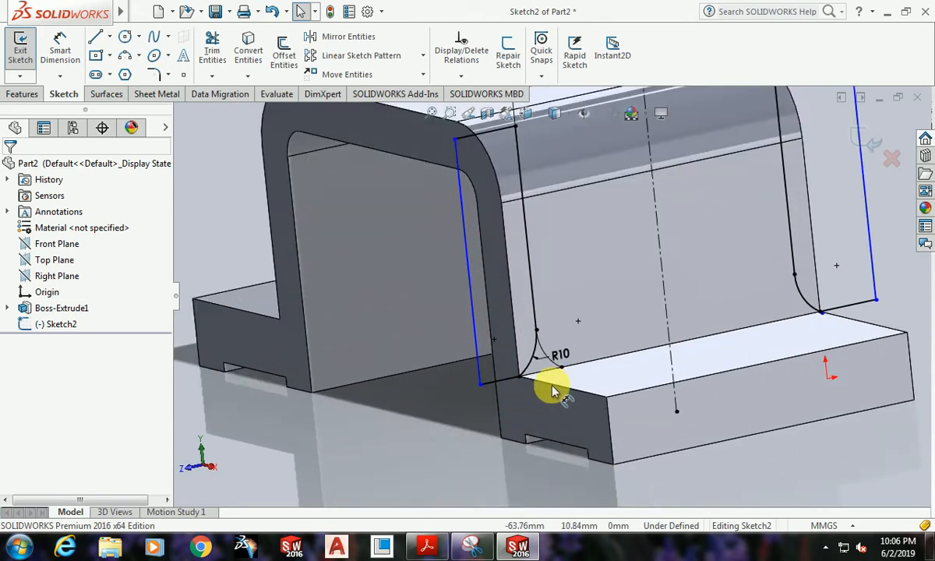
{"action": "middle_click_drag", "start_coordinate": [538, 307], "coordinate": [501, 375]}
{"action": "middle_click_drag", "start_coordinate": [705, 286], "coordinate": [705, 250]}
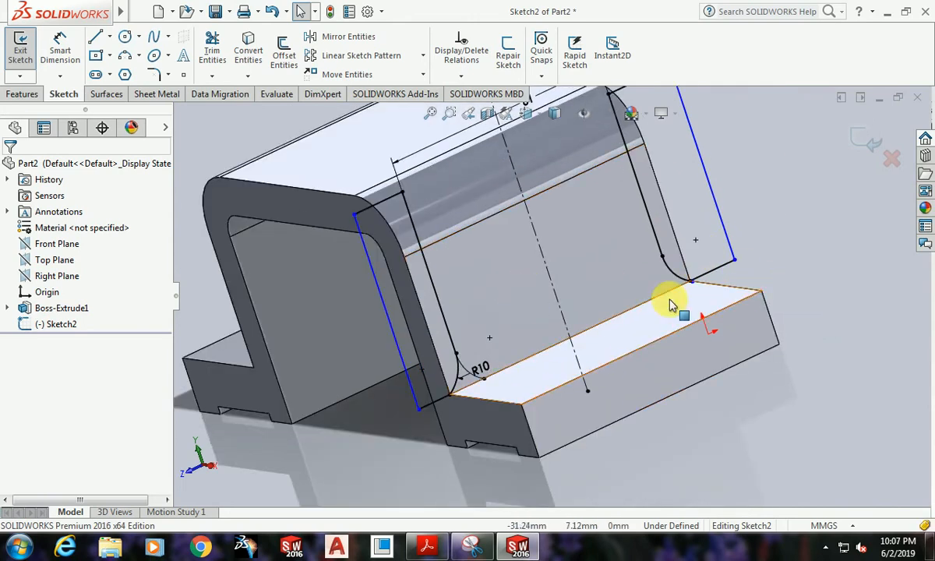
{"action": "scroll", "coordinate": [670, 304], "scroll_direction": "down", "scroll_amount": 6}
{"action": "scroll", "coordinate": [627, 319], "scroll_direction": "down", "scroll_amount": 3}
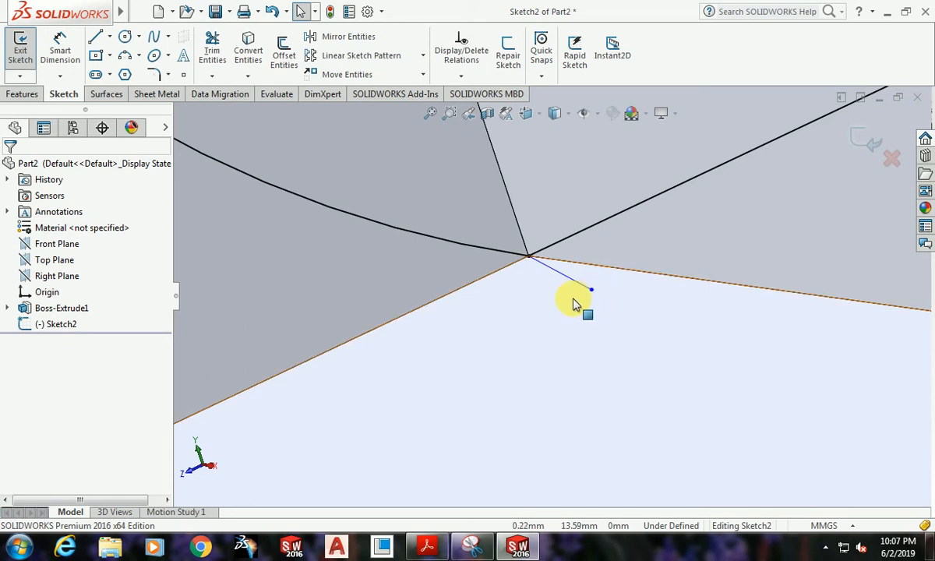
{"action": "left_click", "coordinate": [590, 291]}
{"action": "left_click_drag", "start_coordinate": [591, 291], "coordinate": [528, 256]}
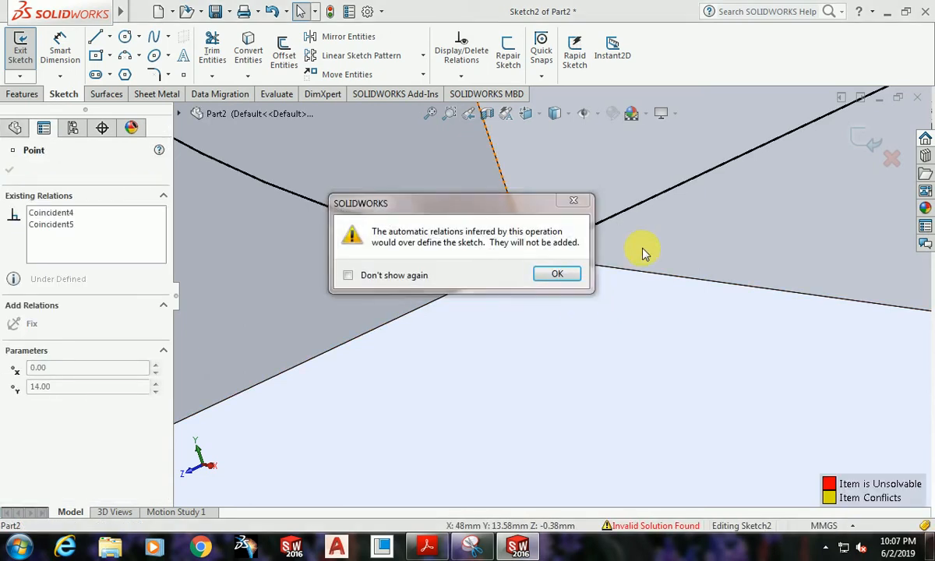
{"action": "key", "text": "Return"}
Step: Trim away the short stray line at the mirrored arc's lower end with Power trim
{"action": "middle_click_drag", "start_coordinate": [673, 296], "coordinate": [630, 330]}
{"action": "scroll", "coordinate": [746, 303], "scroll_direction": "up", "scroll_amount": 4}
{"action": "middle_click_drag", "start_coordinate": [756, 247], "coordinate": [755, 326]}
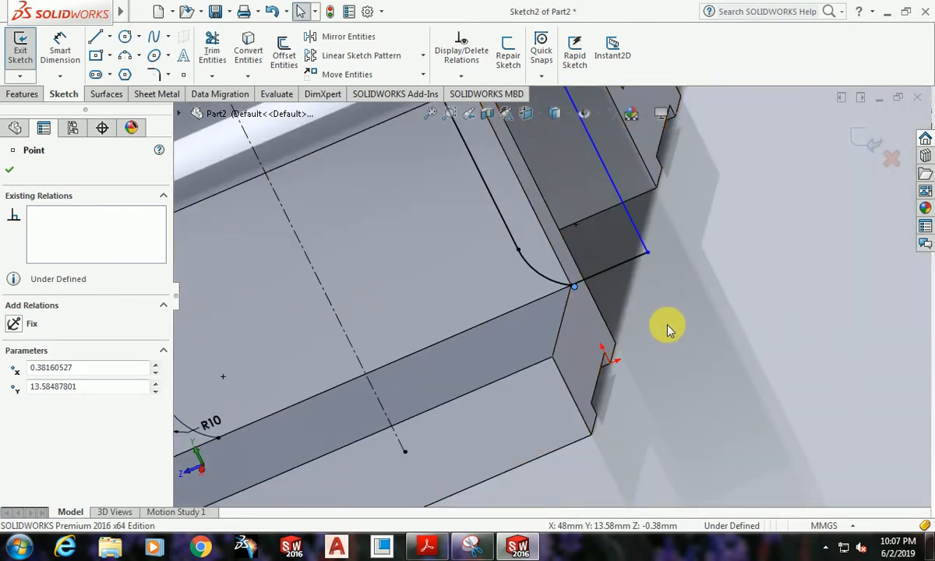
{"action": "key", "text": "ctrl+8"}
{"action": "scroll", "coordinate": [626, 348], "scroll_direction": "down", "scroll_amount": 5}
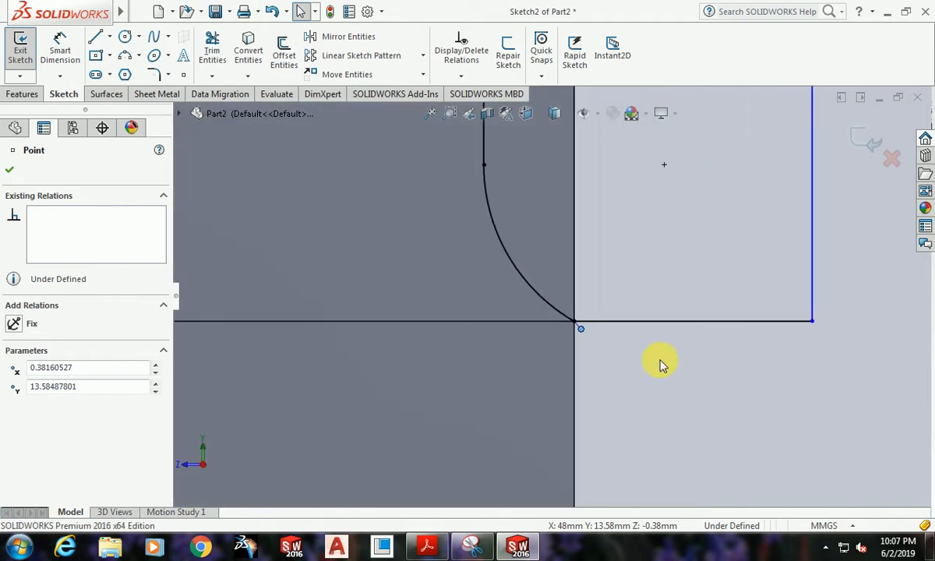
{"action": "left_click", "coordinate": [660, 366]}
{"action": "scroll", "coordinate": [599, 346], "scroll_direction": "down", "scroll_amount": 2}
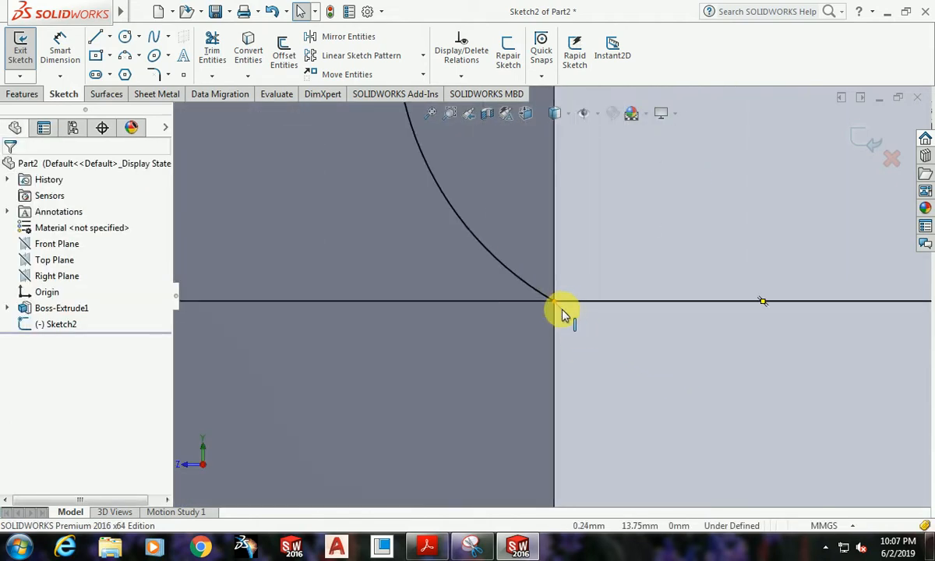
{"action": "left_click", "coordinate": [211, 47]}
{"action": "scroll", "coordinate": [607, 321], "scroll_direction": "down", "scroll_amount": 2}
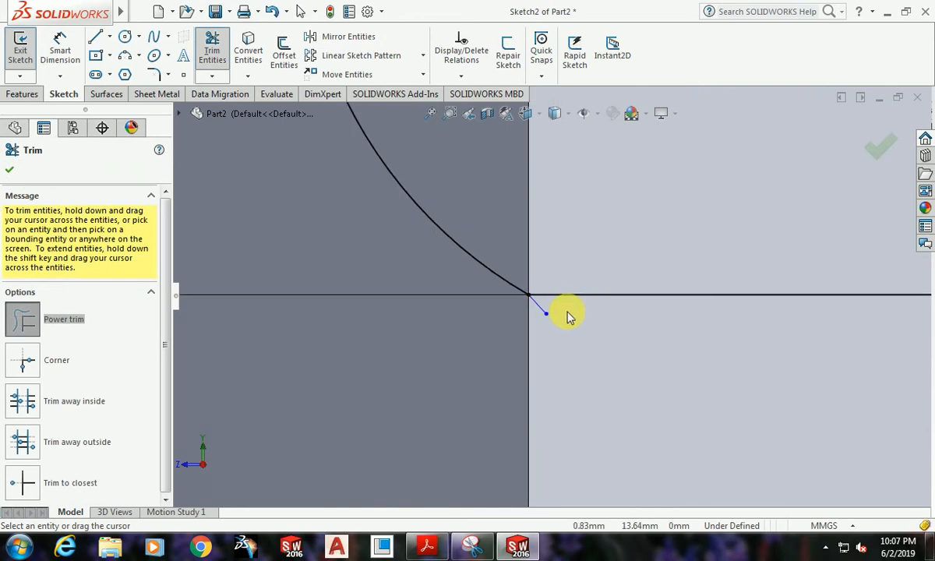
{"action": "scroll", "coordinate": [688, 330], "scroll_direction": "up", "scroll_amount": 5}
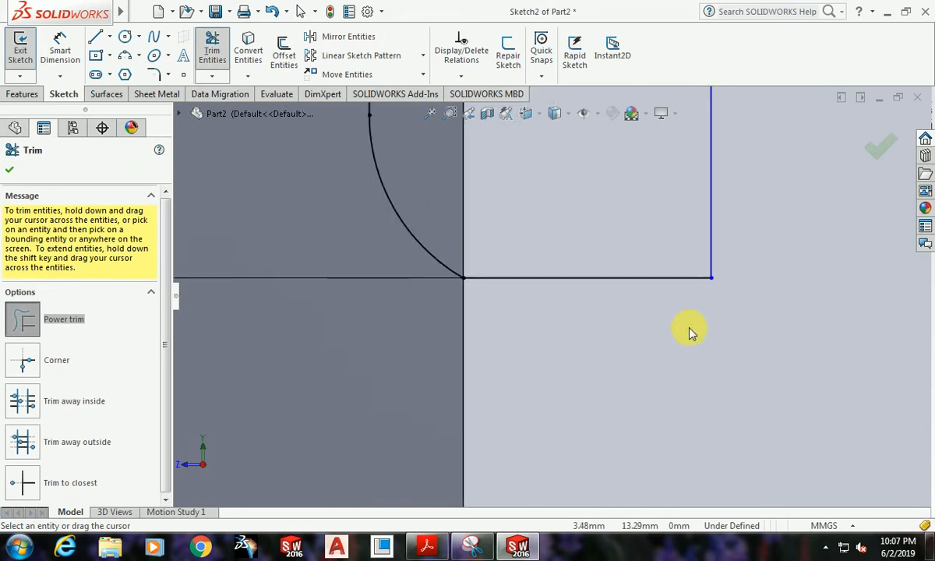
{"action": "scroll", "coordinate": [437, 323], "scroll_direction": "up", "scroll_amount": 3}
{"action": "scroll", "coordinate": [483, 304], "scroll_direction": "down", "scroll_amount": 8}
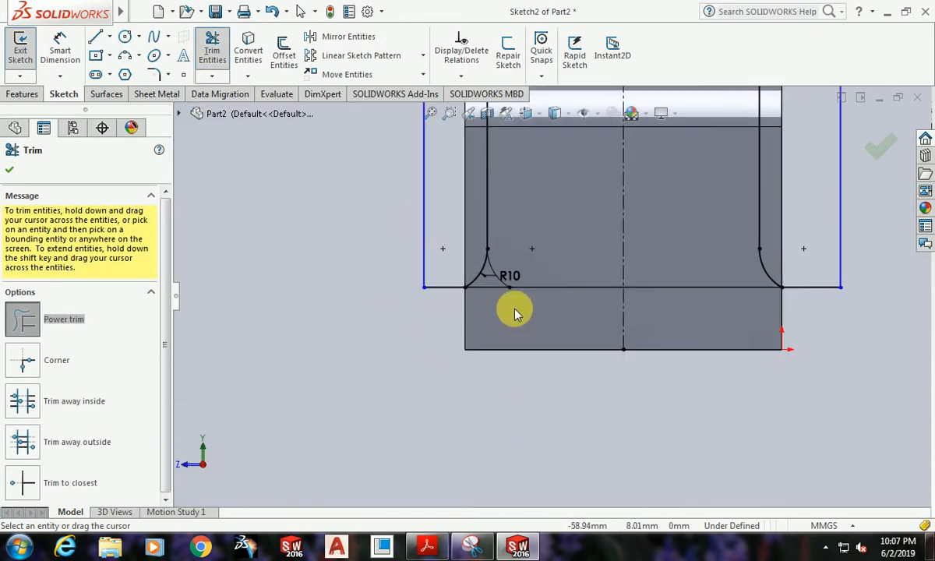
{"action": "scroll", "coordinate": [446, 330], "scroll_direction": "up", "scroll_amount": 8}
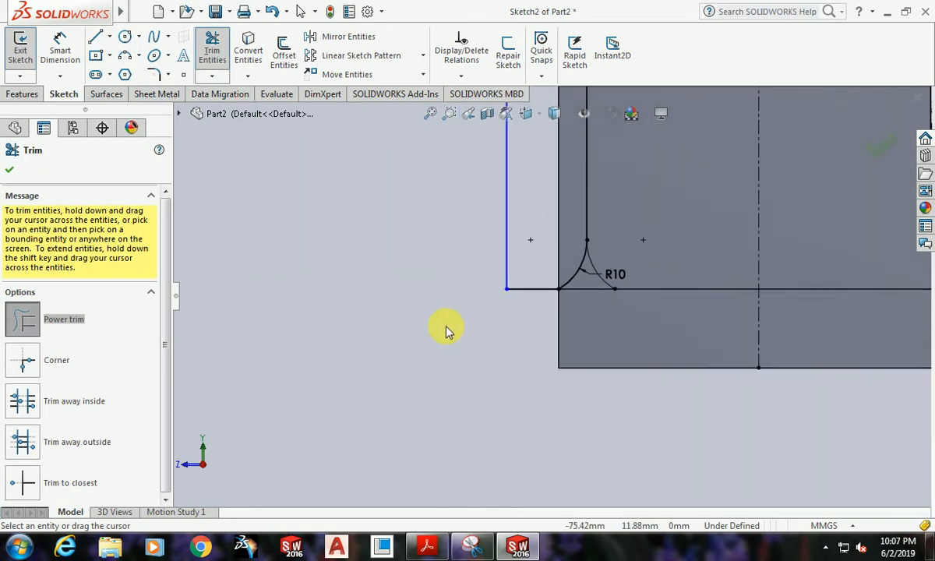
{"action": "left_click", "coordinate": [9, 173]}
Step: Start an extruded cut from the side-profile sketch, picking all four outer regions across both sides as the selected contours
{"action": "left_click", "coordinate": [19, 94]}
{"action": "left_click", "coordinate": [220, 53]}
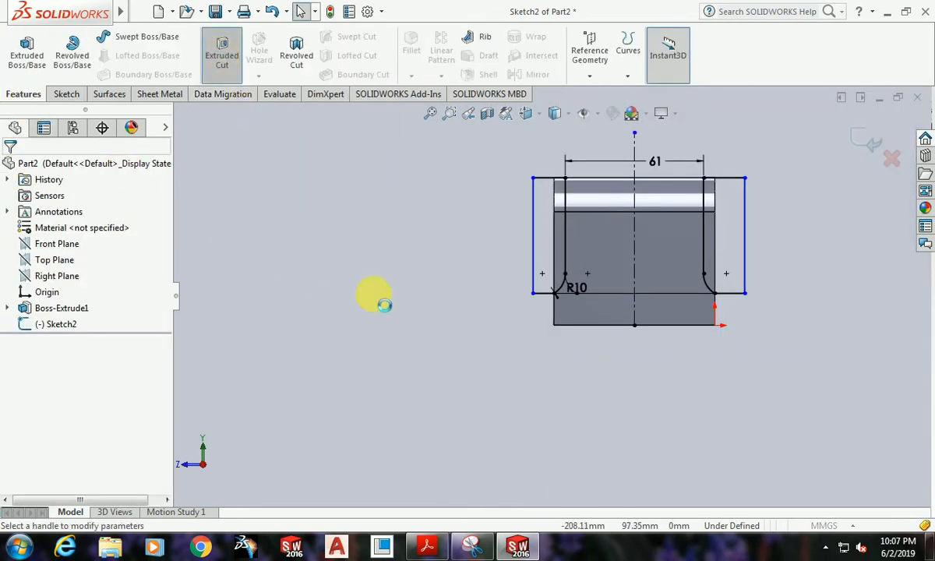
{"action": "scroll", "coordinate": [544, 308], "scroll_direction": "down", "scroll_amount": 5}
{"action": "left_click", "coordinate": [586, 236]}
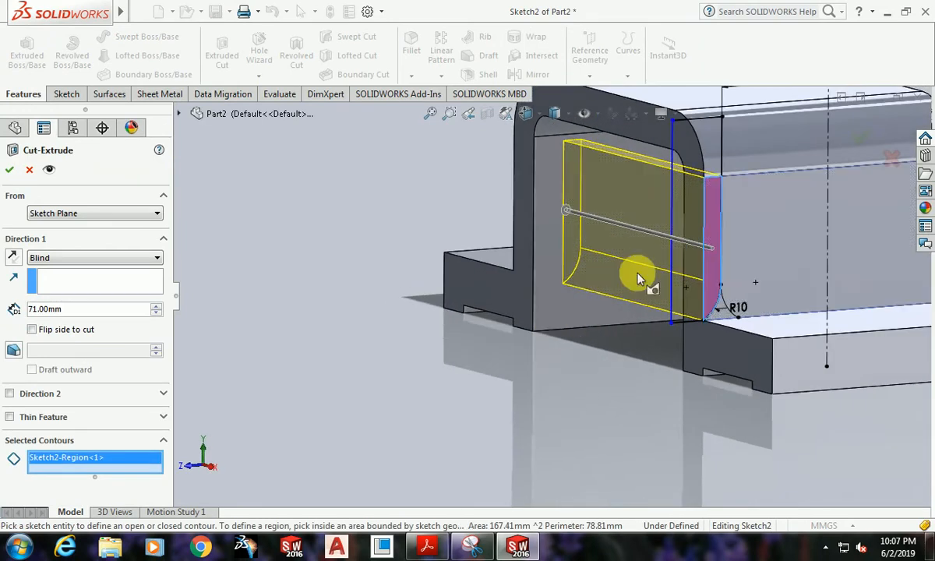
{"action": "left_click", "coordinate": [705, 162]}
{"action": "scroll", "coordinate": [436, 303], "scroll_direction": "up", "scroll_amount": 3}
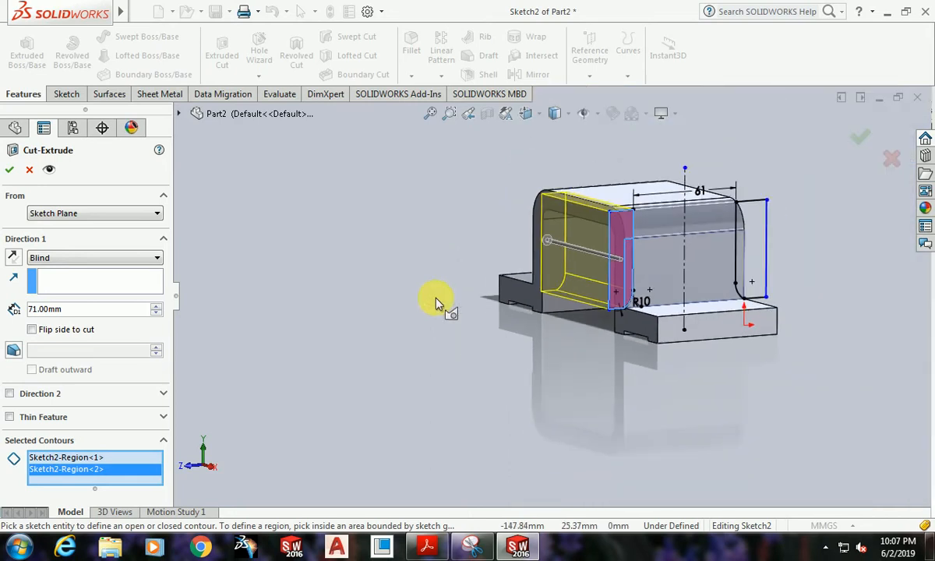
{"action": "scroll", "coordinate": [772, 261], "scroll_direction": "down", "scroll_amount": 3}
{"action": "left_click", "coordinate": [705, 338]}
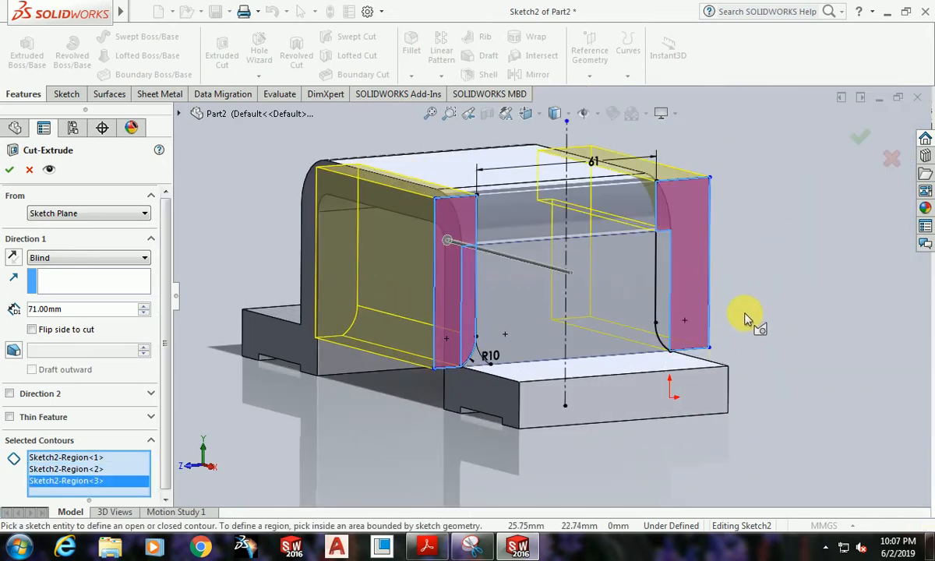
{"action": "left_click", "coordinate": [668, 288]}
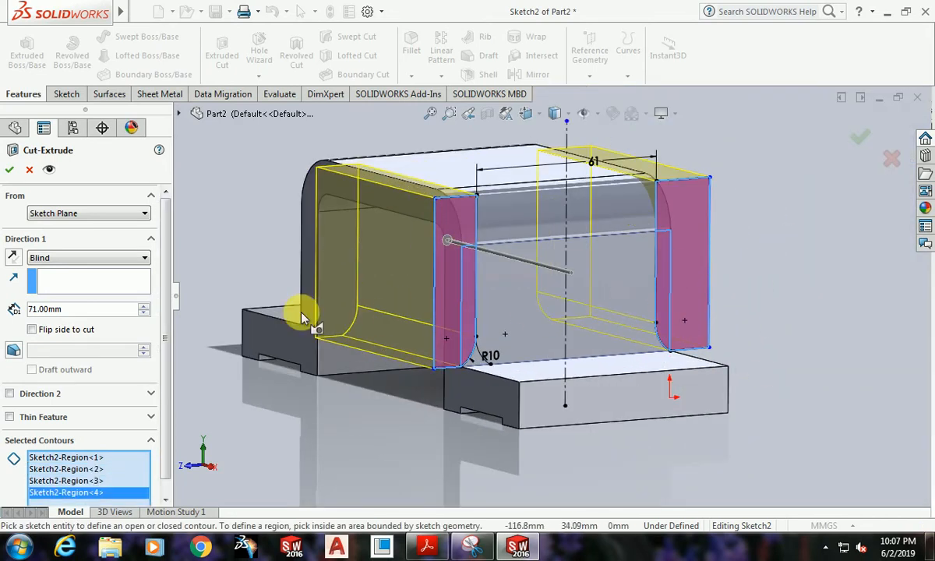
Step: Cut the selected side regions through the bracket in both directions with Through All - Both
{"action": "middle_click_drag", "start_coordinate": [302, 315], "coordinate": [342, 413]}
{"action": "left_click", "coordinate": [58, 258]}
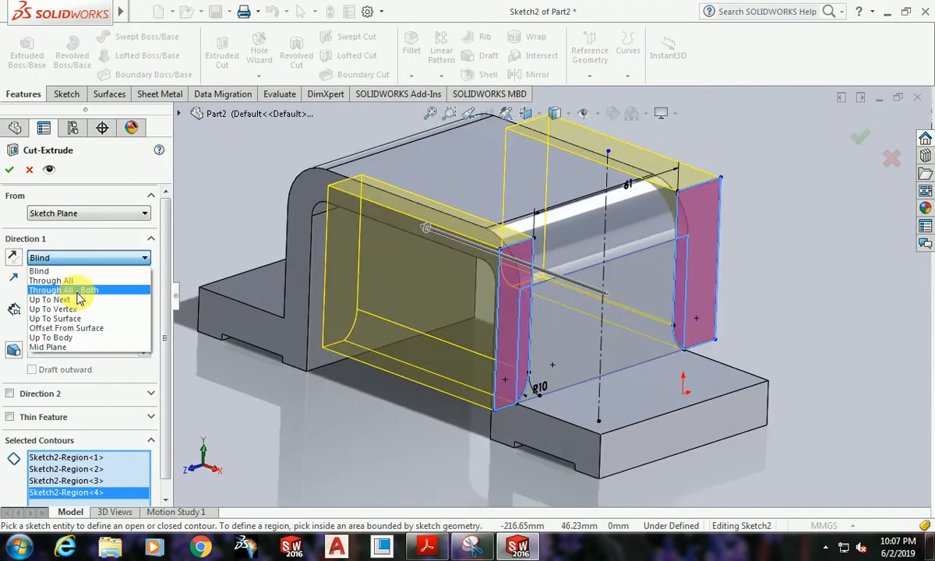
{"action": "left_click", "coordinate": [78, 294]}
{"action": "left_click", "coordinate": [11, 169]}
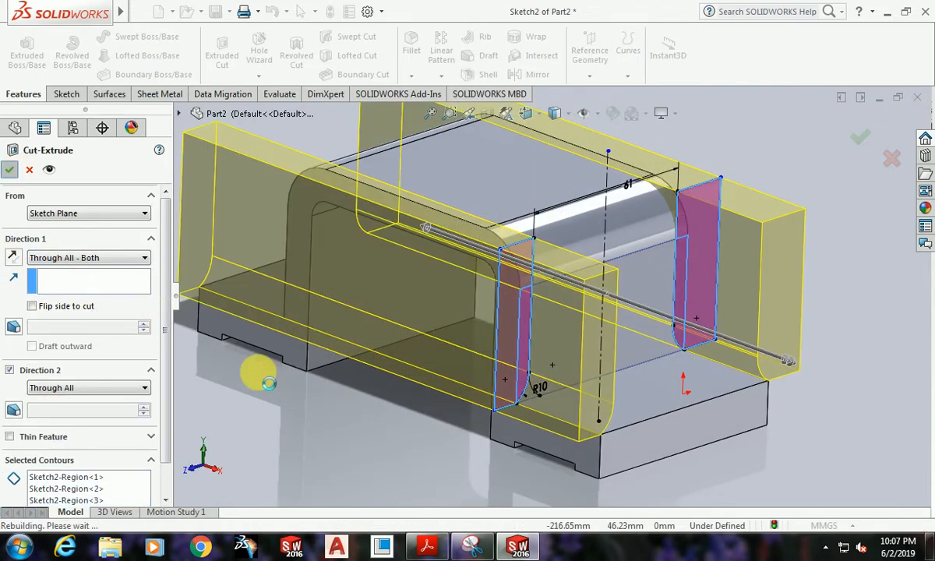
Step: Open a sketch on the bracket's flat top face and check the boss dimensions in the reference drawing in Snipping Tool
{"action": "middle_click_drag", "start_coordinate": [380, 451], "coordinate": [616, 460]}
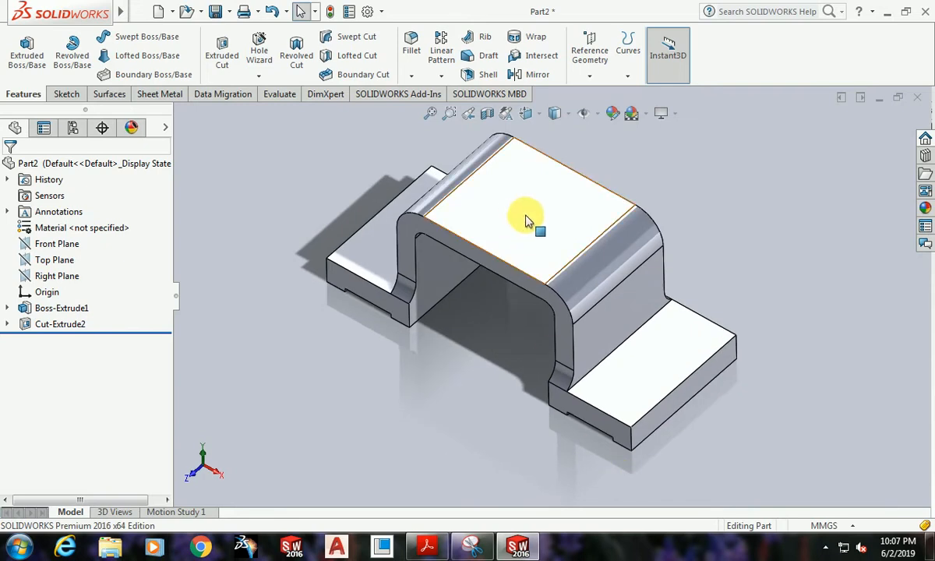
{"action": "left_click", "coordinate": [527, 218]}
{"action": "left_click", "coordinate": [578, 173]}
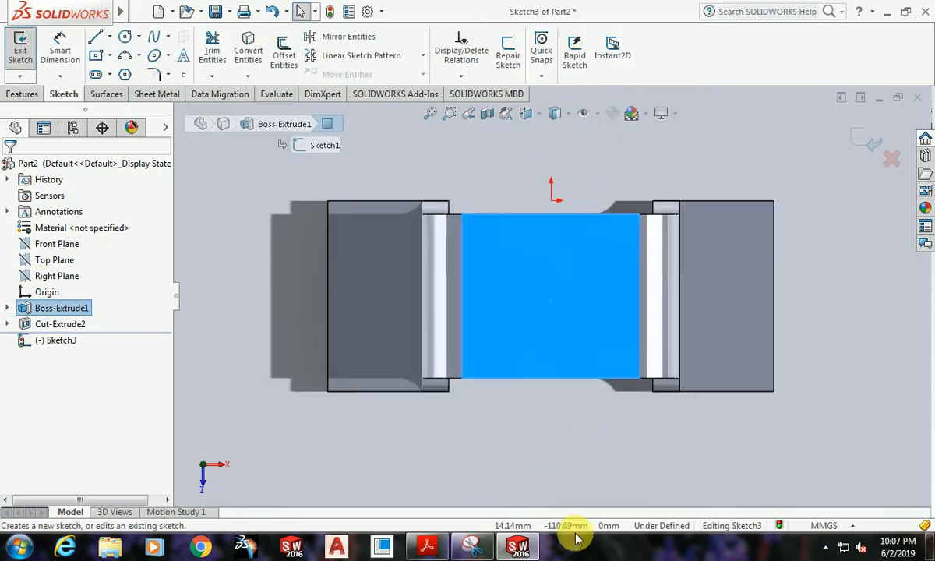
{"action": "left_click", "coordinate": [471, 547]}
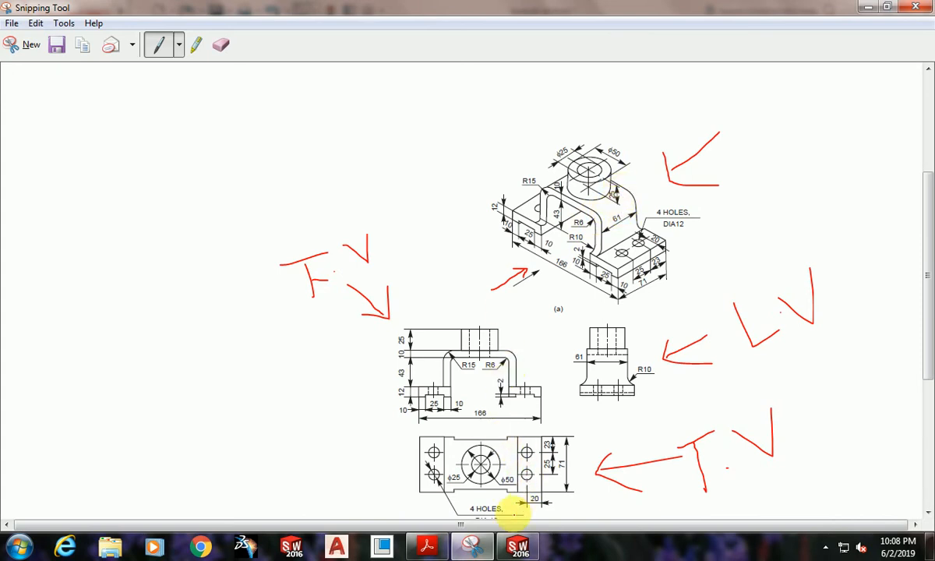
{"action": "left_click", "coordinate": [519, 548]}
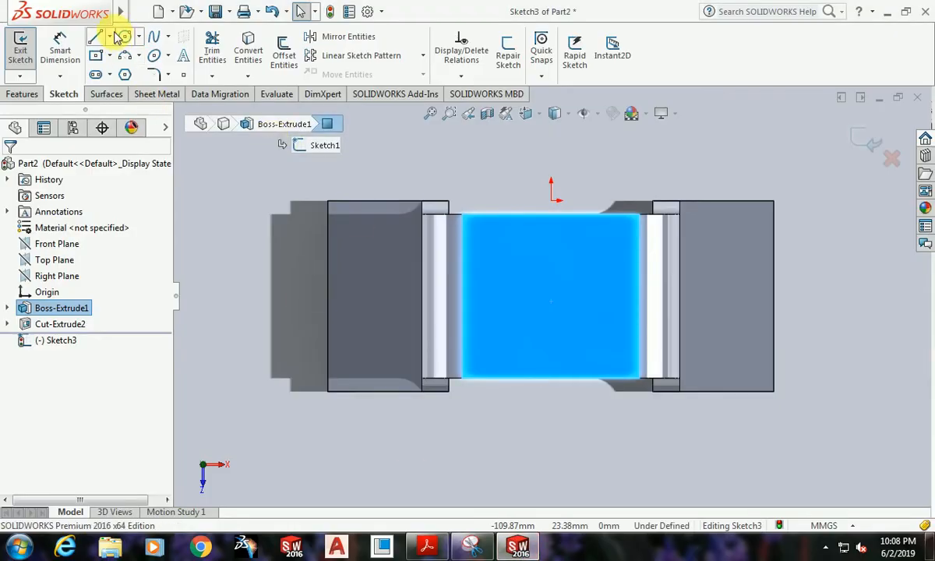
Step: Sketch a circle at the centre of the top face and dimension its diameter to 25 mm
{"action": "left_click", "coordinate": [127, 39]}
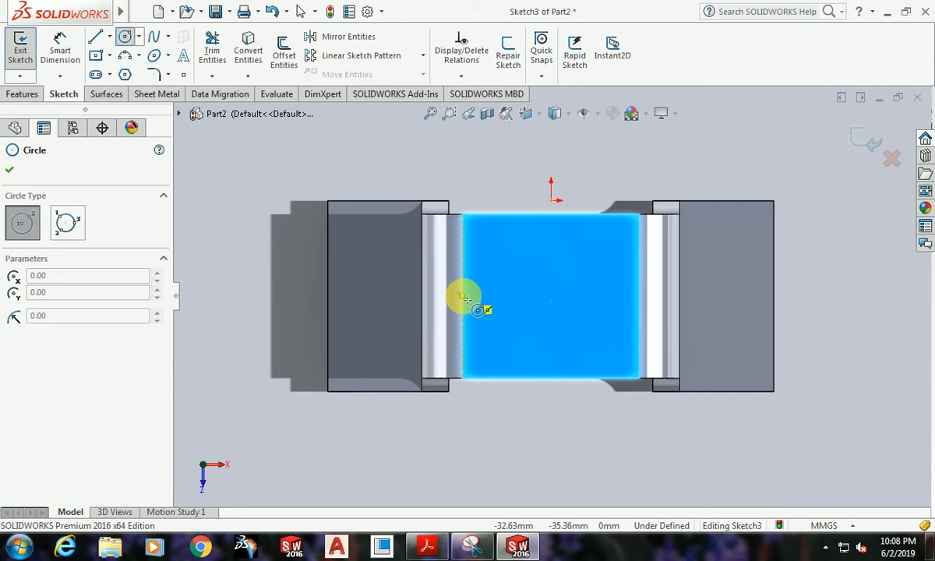
{"action": "left_click_drag", "start_coordinate": [465, 298], "coordinate": [552, 297]}
{"action": "left_click", "coordinate": [583, 313]}
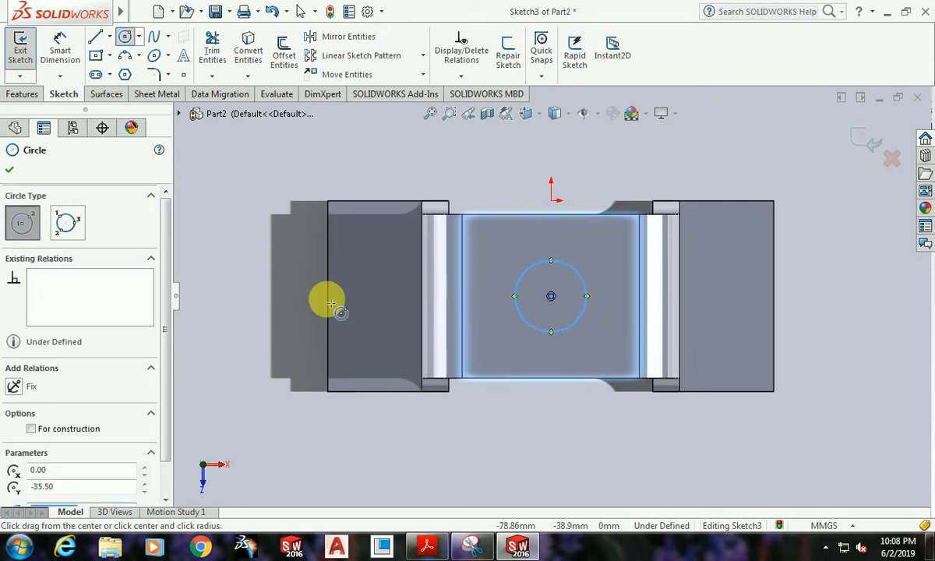
{"action": "key", "text": "Escape"}
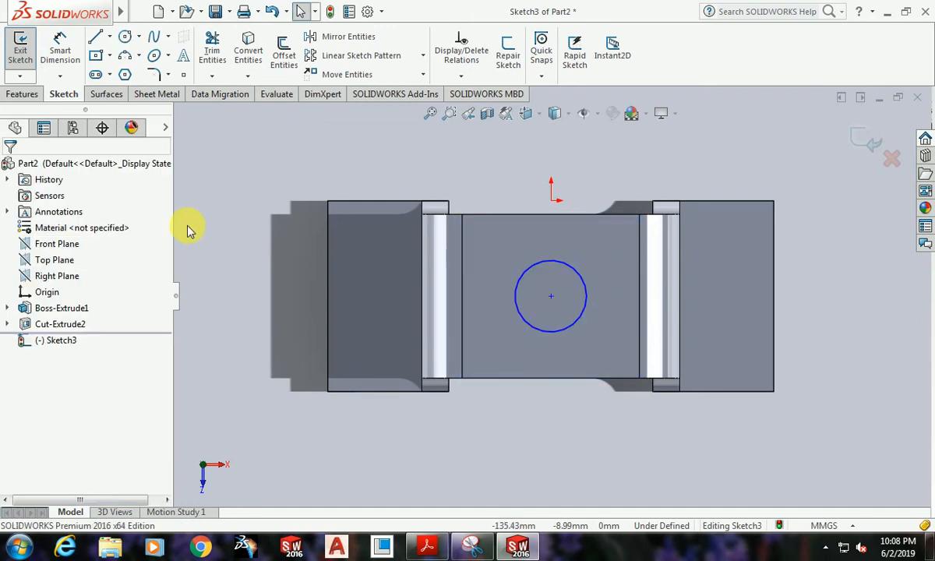
{"action": "left_click", "coordinate": [56, 48]}
{"action": "left_click", "coordinate": [525, 270]}
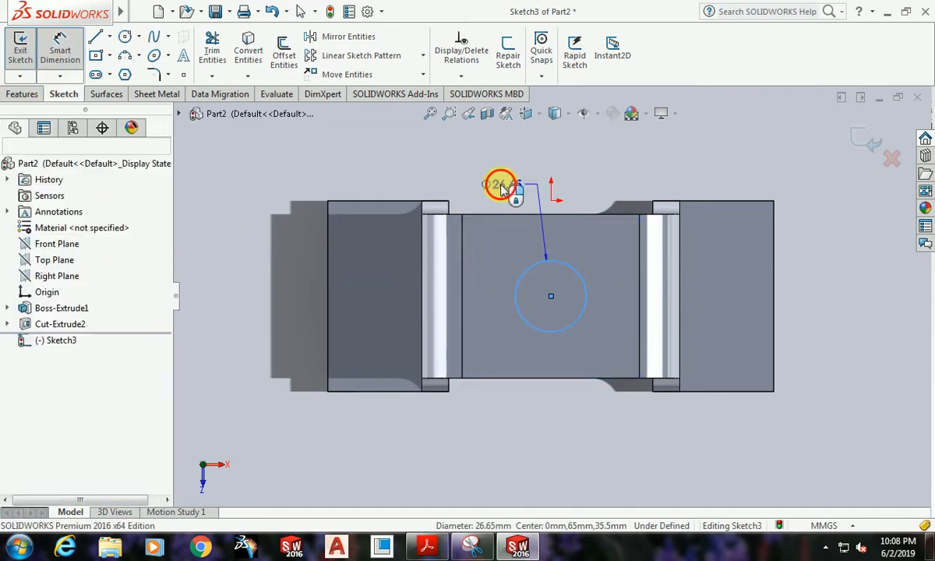
{"action": "left_click", "coordinate": [501, 187]}
{"action": "type", "text": "25"}
{"action": "key", "text": "Return"}
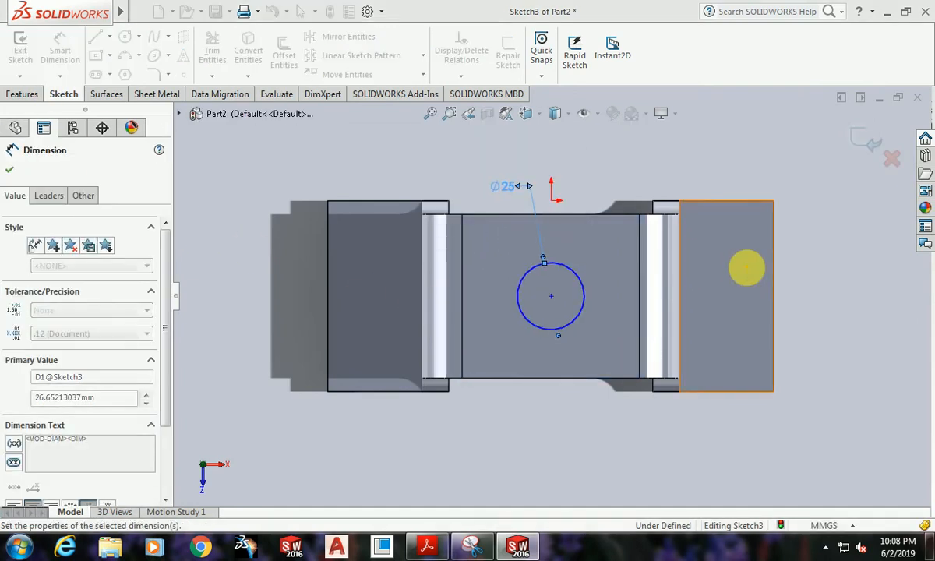
{"action": "key", "text": "Escape"}
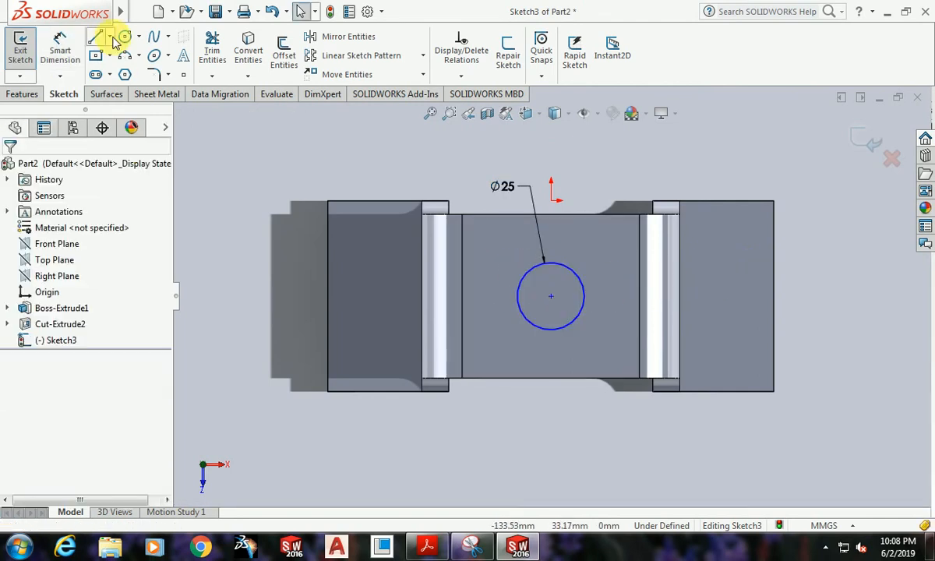
Step: Sketch a larger circle concentric with the 25 mm circle and dimension its diameter to 50 mm
{"action": "left_click", "coordinate": [127, 39]}
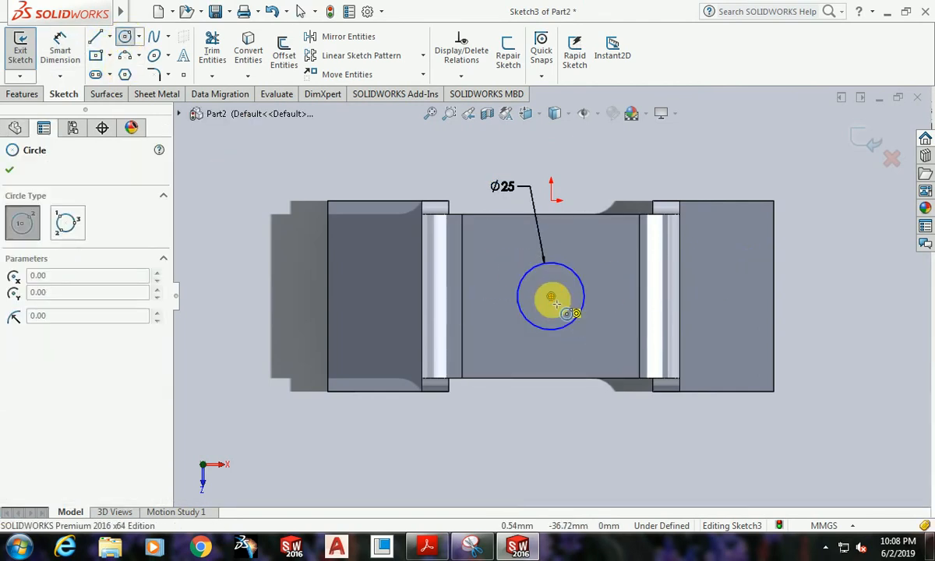
{"action": "left_click", "coordinate": [551, 296]}
{"action": "left_click", "coordinate": [598, 333]}
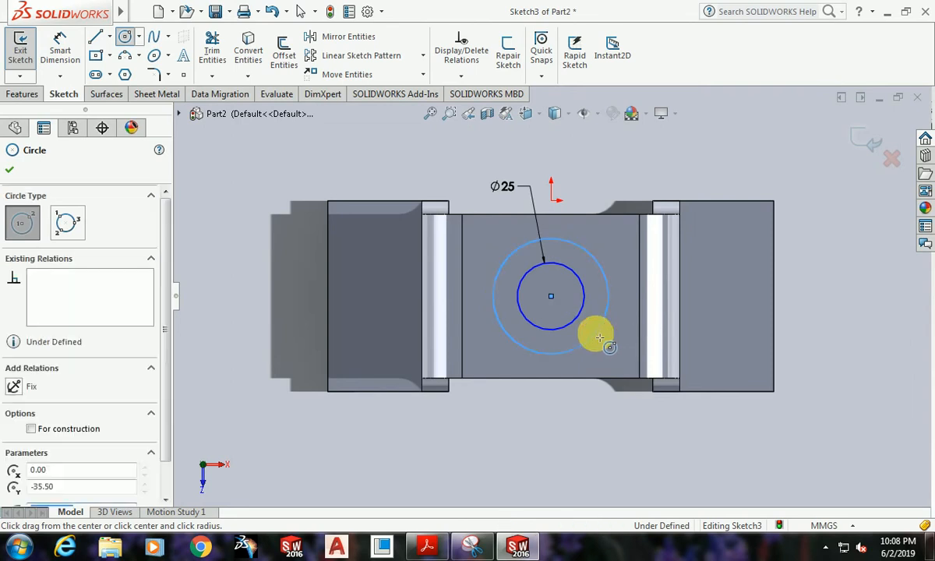
{"action": "key", "text": "Escape"}
{"action": "left_click", "coordinate": [60, 49]}
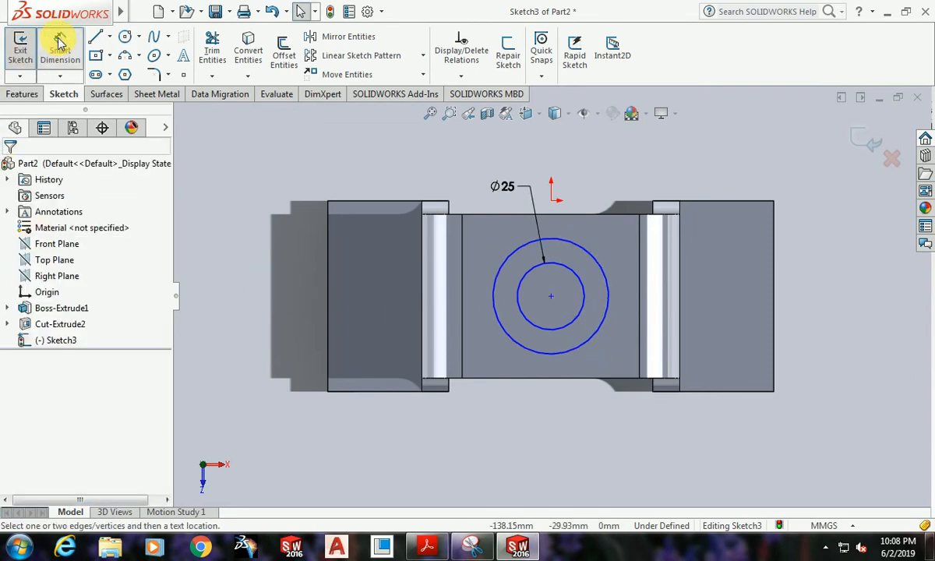
{"action": "left_click", "coordinate": [494, 265]}
{"action": "left_click", "coordinate": [463, 162]}
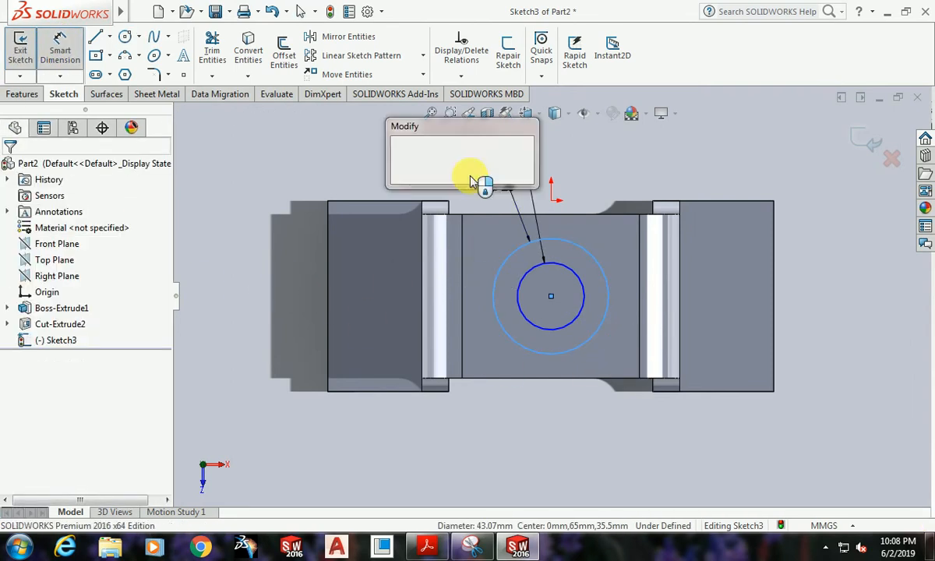
{"action": "key", "text": "Return"}
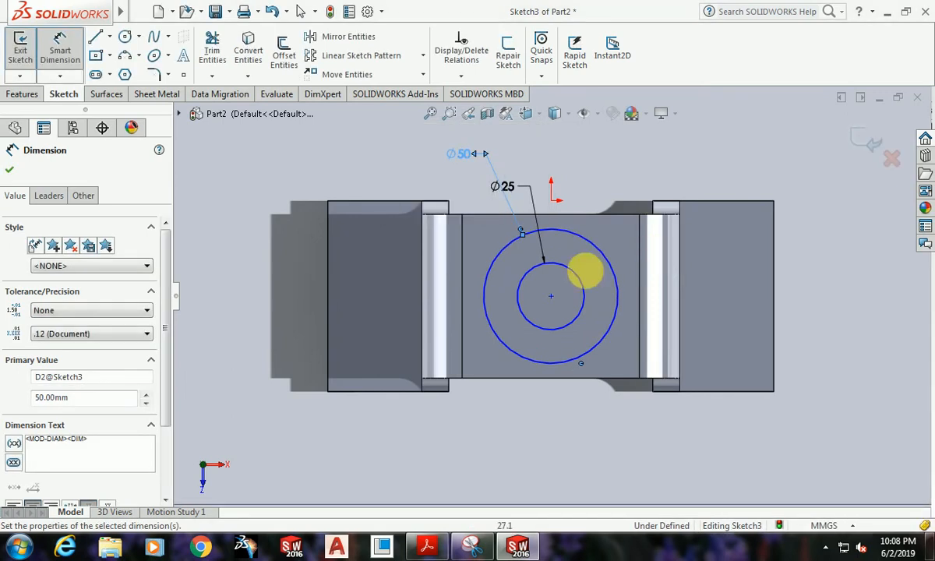
{"action": "key", "text": "Escape"}
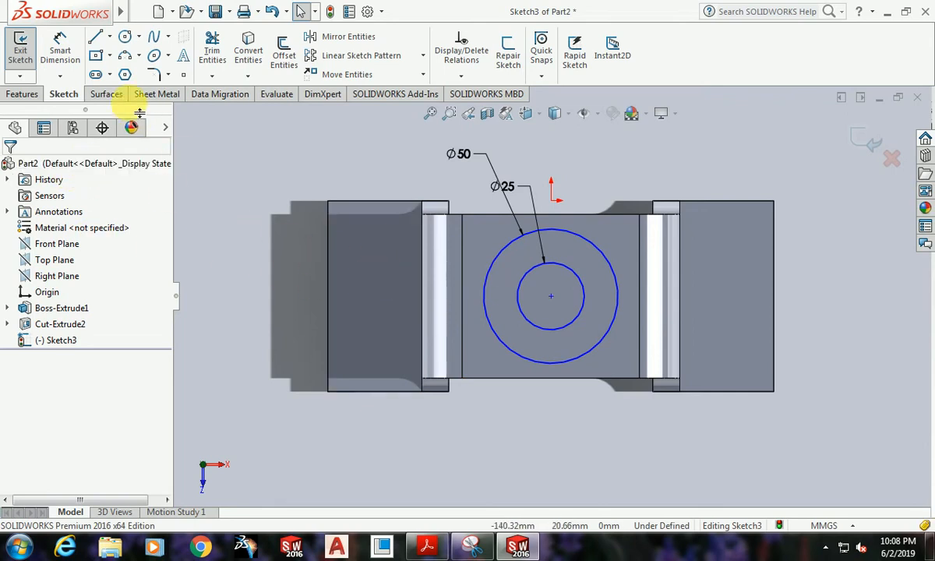
Step: Add a vertical centerline from the origin to the shared centre of the two circles
{"action": "left_click", "coordinate": [110, 37]}
{"action": "left_click", "coordinate": [129, 72]}
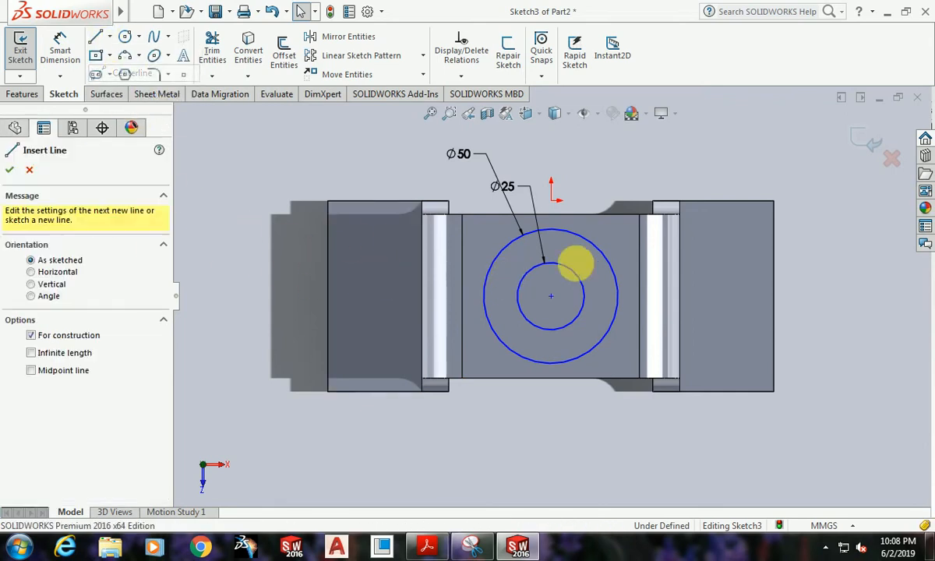
{"action": "left_click_drag", "start_coordinate": [551, 202], "coordinate": [560, 280]}
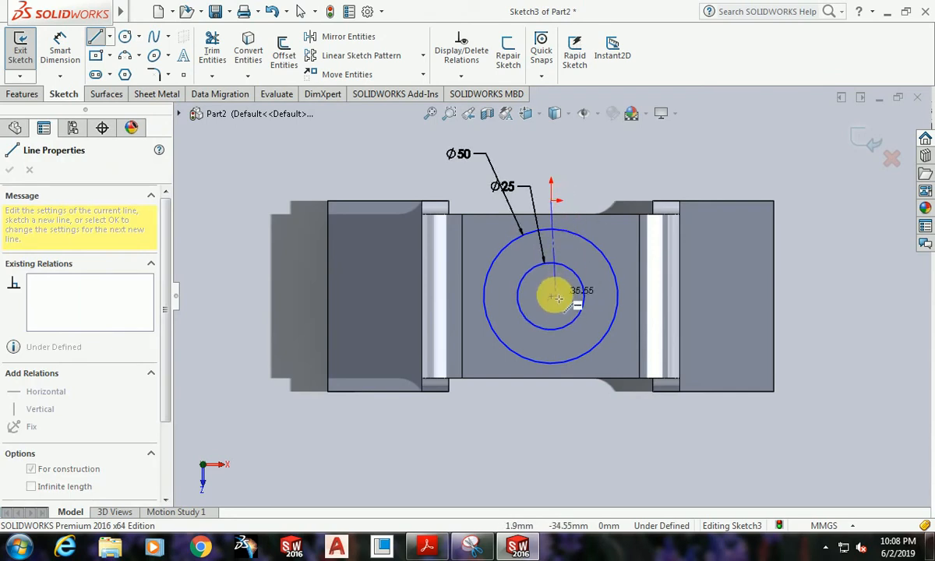
{"action": "left_click", "coordinate": [551, 296]}
{"action": "key", "text": "Escape"}
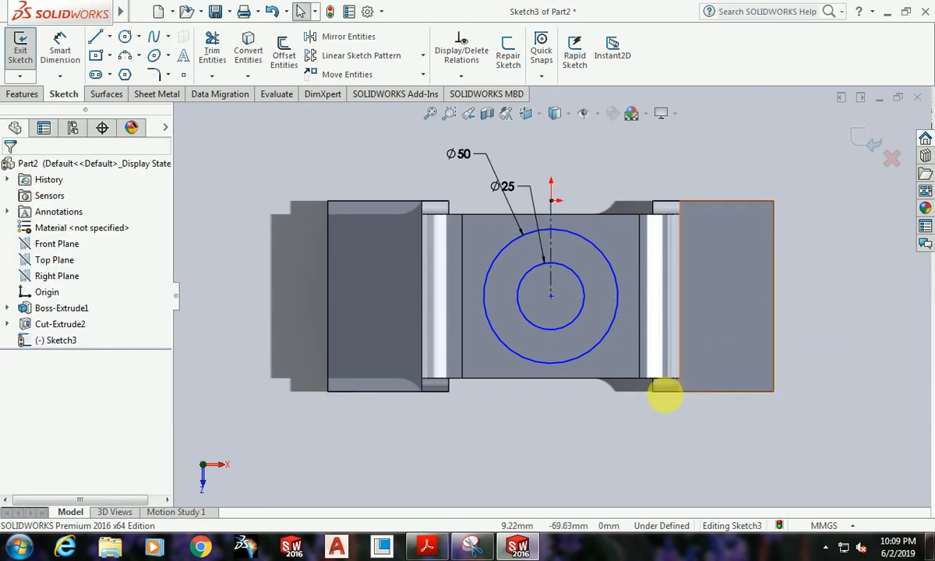
Step: Try shifting the concentric circles along the vertical centerline to test their freedom, and undo the move
{"action": "left_click", "coordinate": [551, 297]}
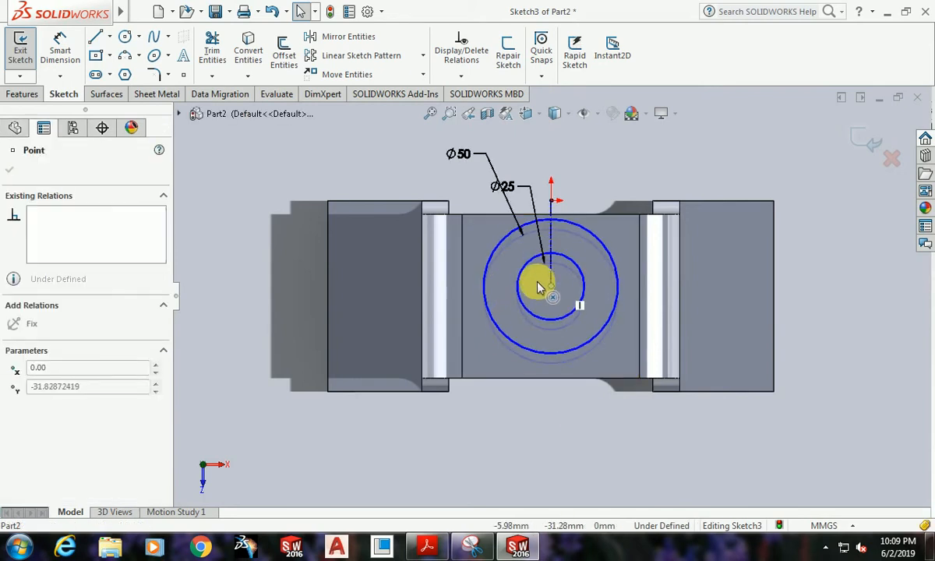
{"action": "left_click_drag", "start_coordinate": [515, 290], "coordinate": [514, 280]}
{"action": "left_click", "coordinate": [578, 427]}
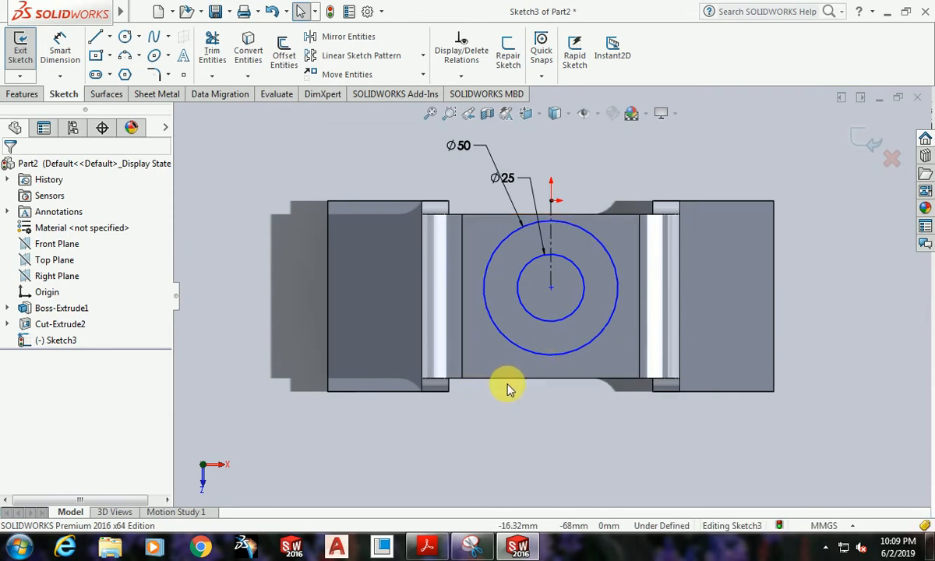
{"action": "key", "text": "ctrl+z"}
{"action": "left_click", "coordinate": [581, 428]}
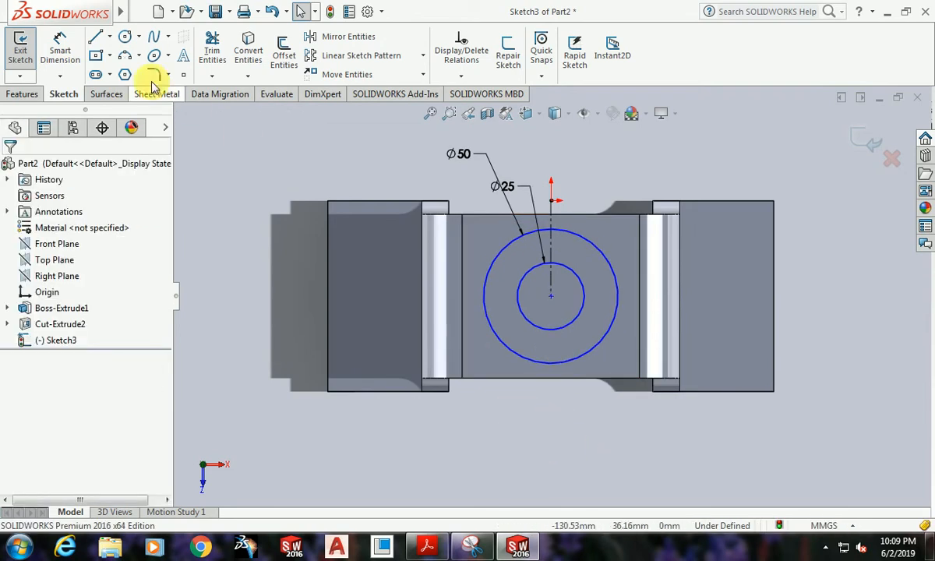
Step: Add a horizontal centerline from the circles' centre to the midpoint of the top face's right edge
{"action": "left_click", "coordinate": [110, 37]}
{"action": "left_click", "coordinate": [123, 73]}
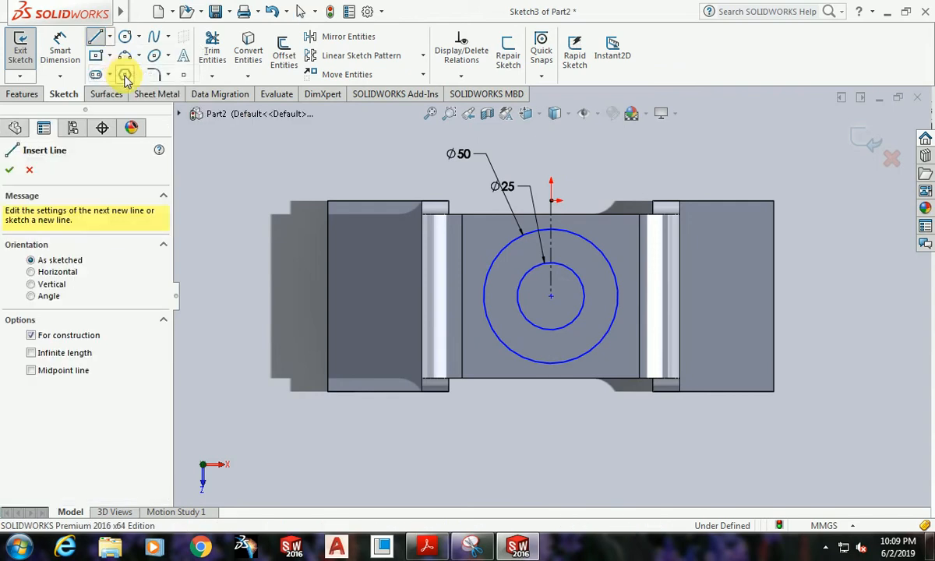
{"action": "left_click_drag", "start_coordinate": [551, 296], "coordinate": [638, 297]}
{"action": "key", "text": "Escape"}
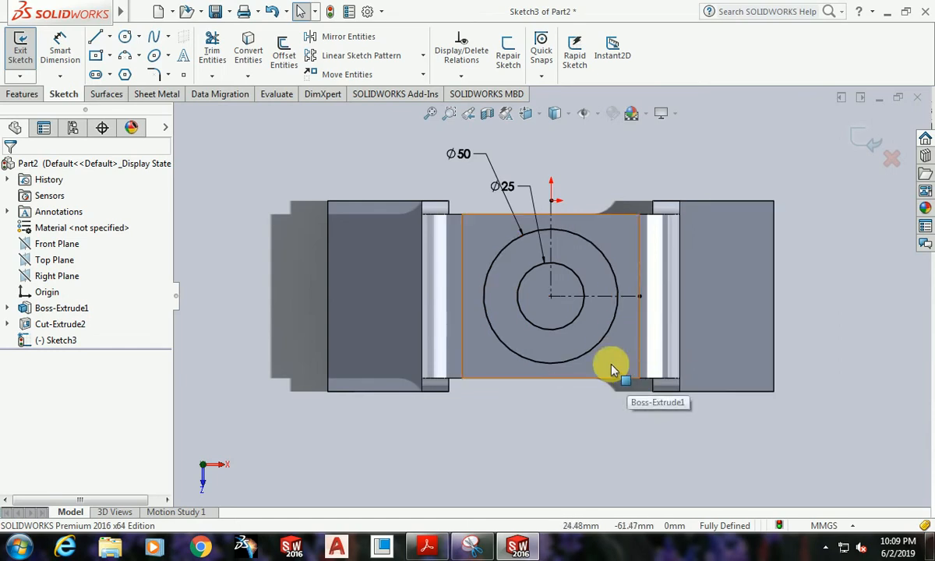
Step: Start a boss extrude of the ring between the two circles with a blind depth of 25 mm
{"action": "left_click", "coordinate": [31, 94]}
{"action": "left_click", "coordinate": [25, 53]}
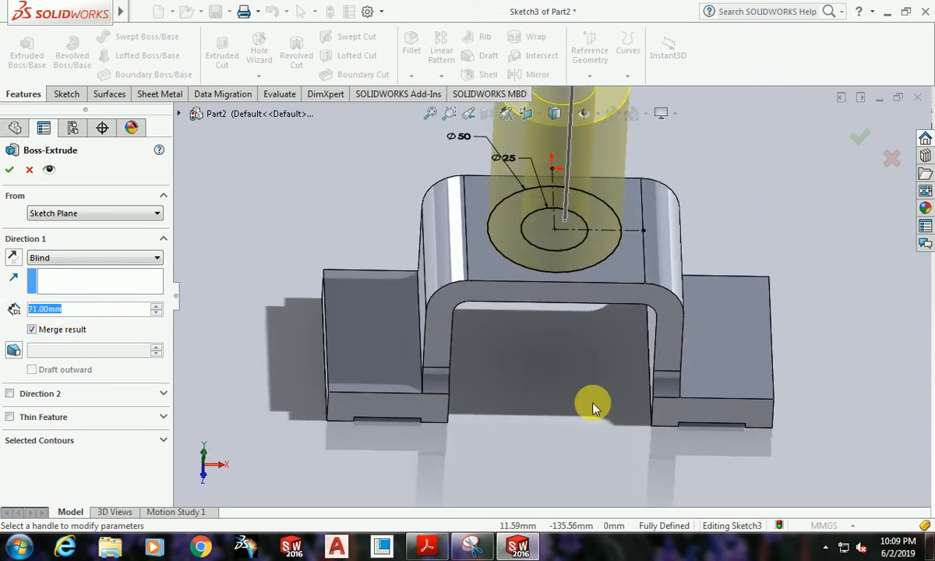
{"action": "type", "text": "25"}
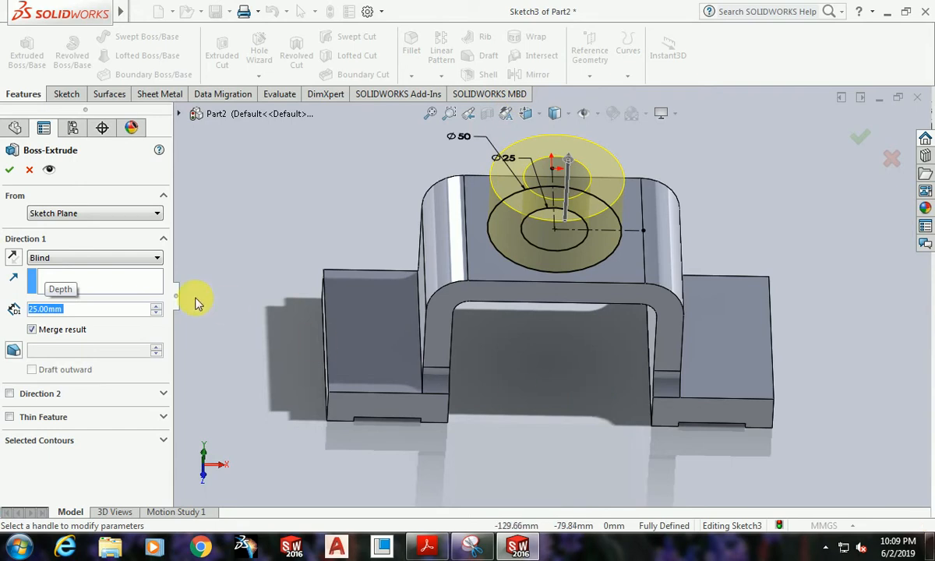
Step: Try the Through All end condition for the boss extrude, and return it to Blind
{"action": "left_click", "coordinate": [124, 257]}
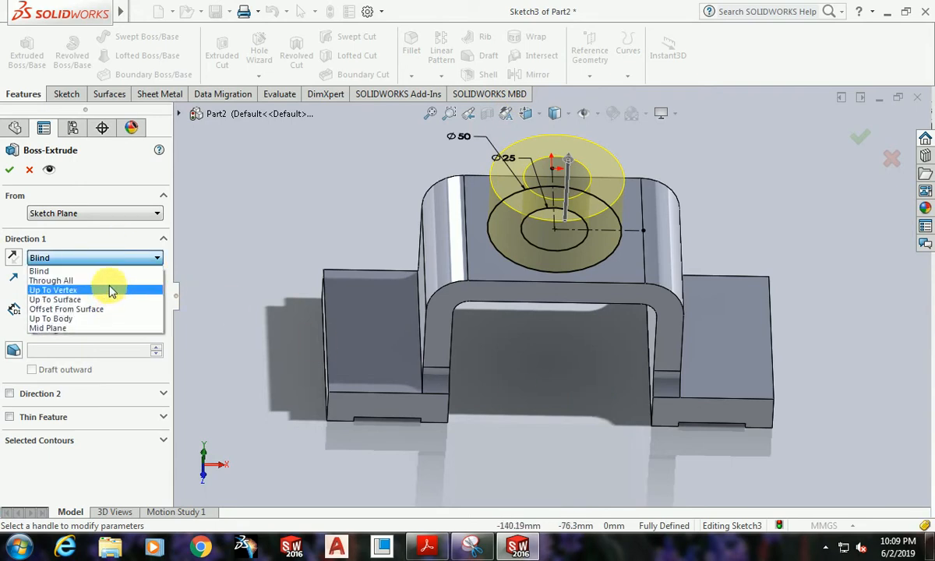
{"action": "left_click", "coordinate": [110, 281]}
{"action": "left_click", "coordinate": [102, 258]}
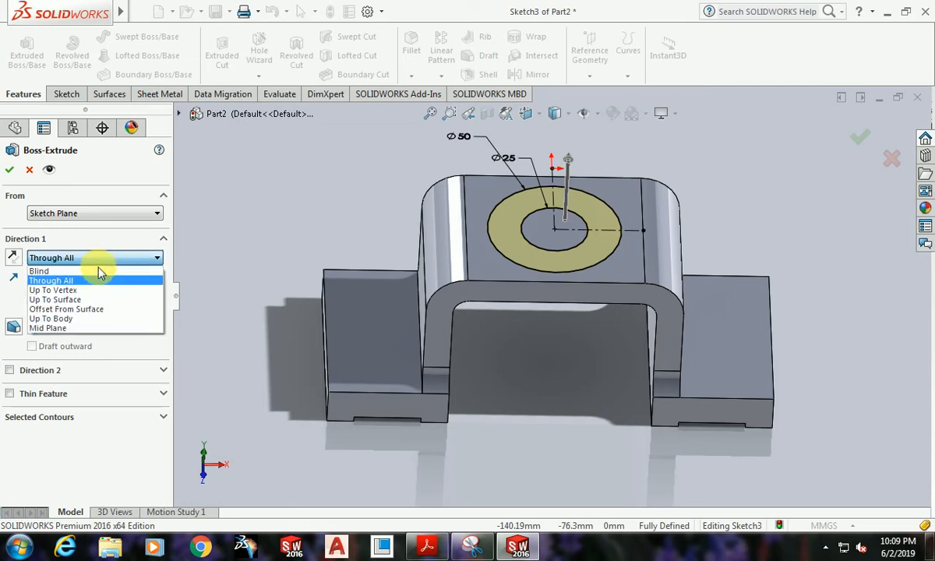
{"action": "left_click", "coordinate": [99, 273]}
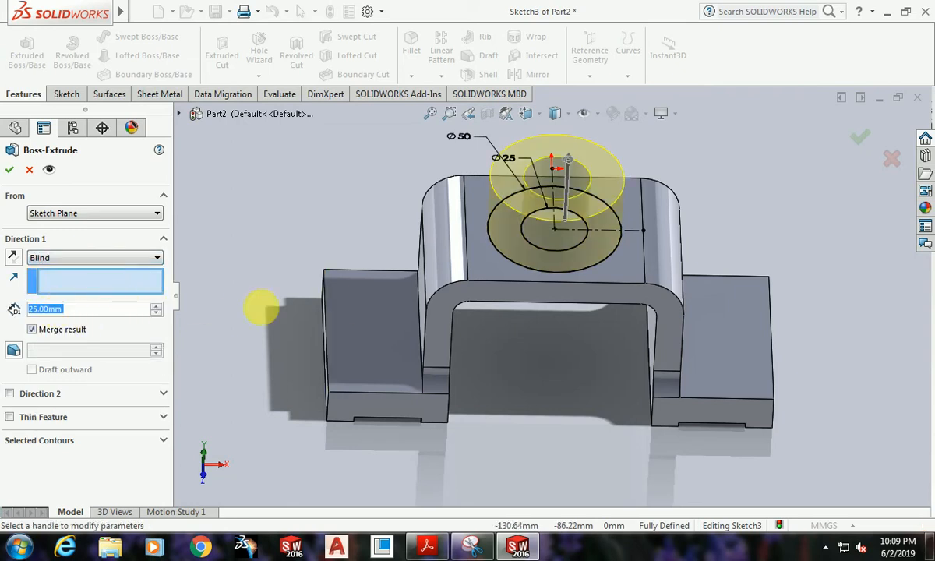
Step: Try the inner circle and the ring as selected contours, clear both, and finish the boss extrude at 25 mm depth
{"action": "left_click", "coordinate": [55, 441]}
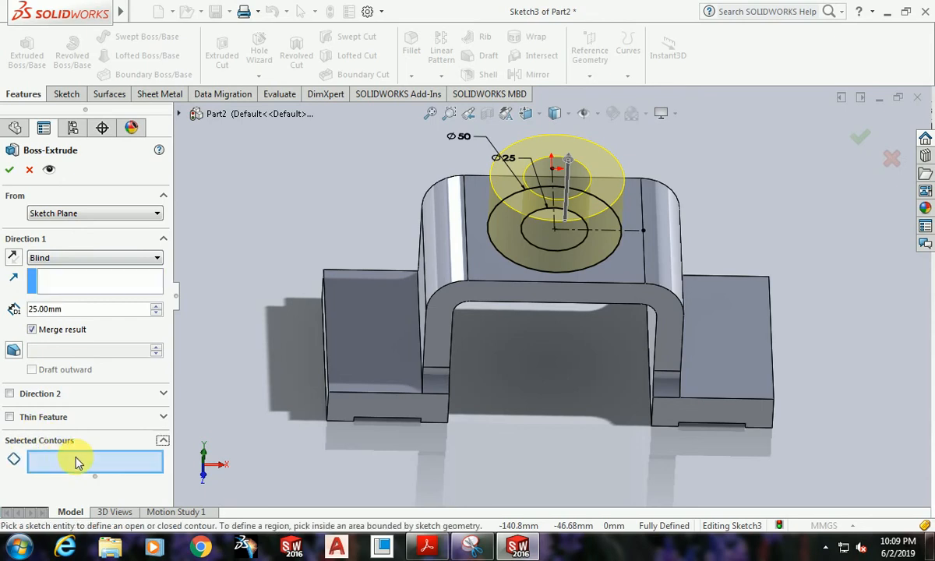
{"action": "left_click", "coordinate": [569, 243]}
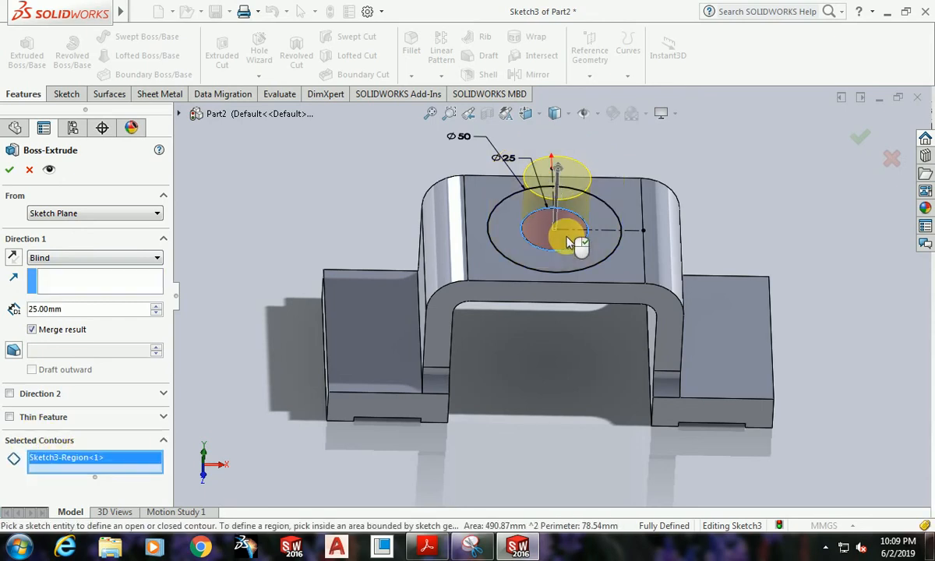
{"action": "left_click", "coordinate": [539, 262]}
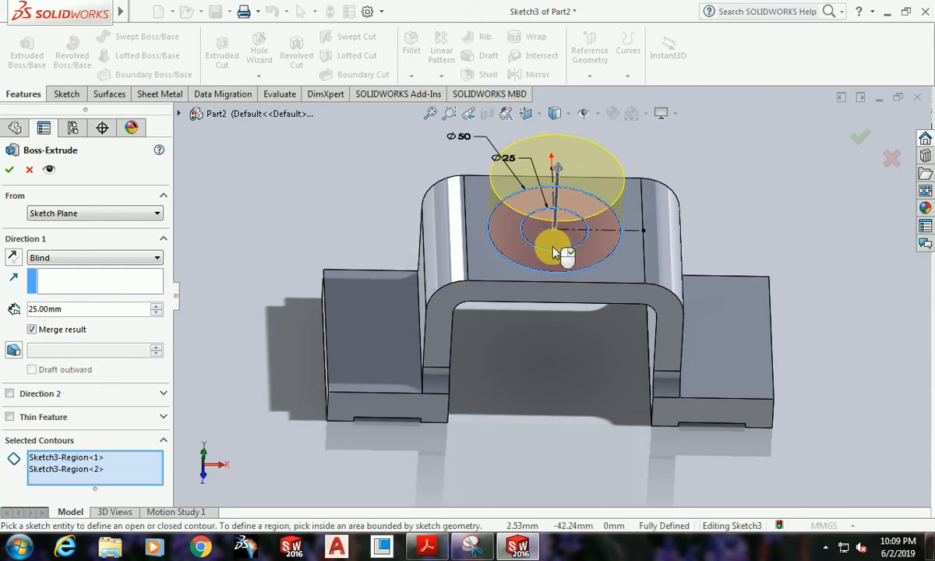
{"action": "right_click", "coordinate": [73, 470]}
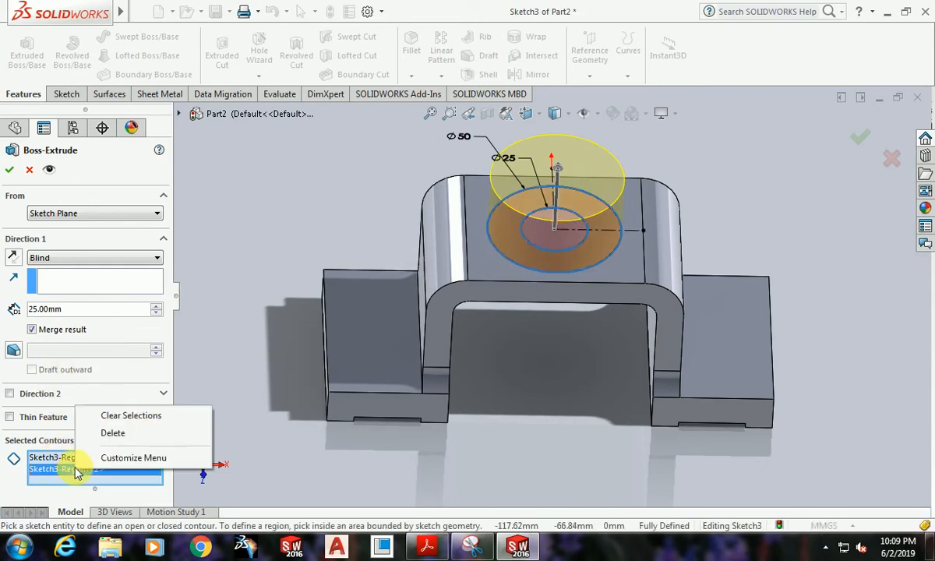
{"action": "left_click", "coordinate": [123, 418]}
{"action": "left_click", "coordinate": [10, 171]}
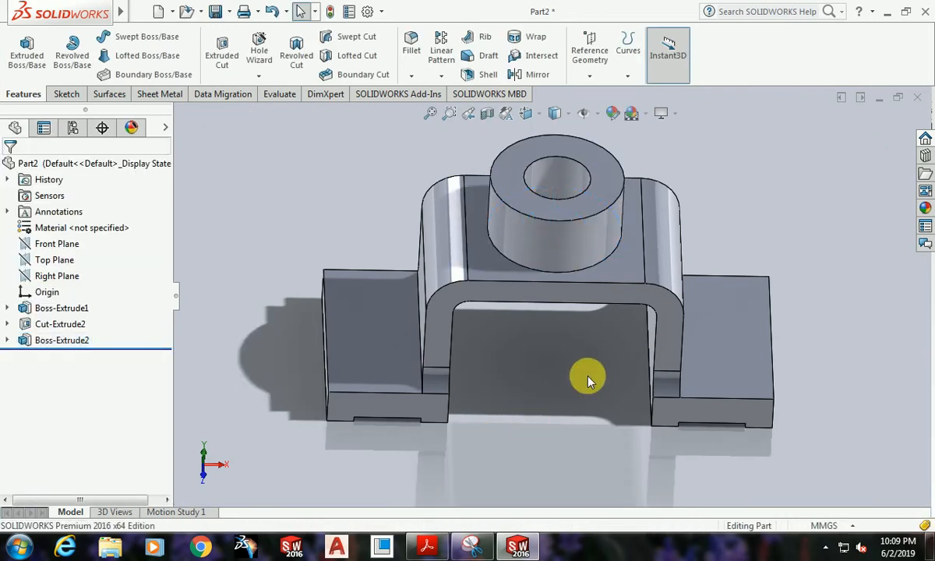
Step: Start a sketch on the bracket's top face inside the boss bore and convert that face's circular edge into a sketch circle
{"action": "middle_click_drag", "start_coordinate": [589, 378], "coordinate": [563, 428]}
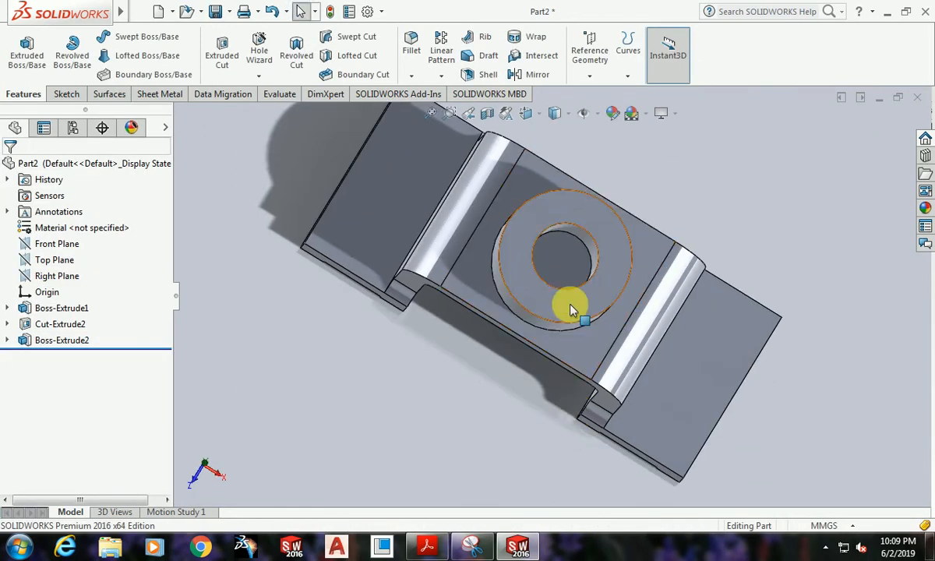
{"action": "left_click", "coordinate": [575, 267]}
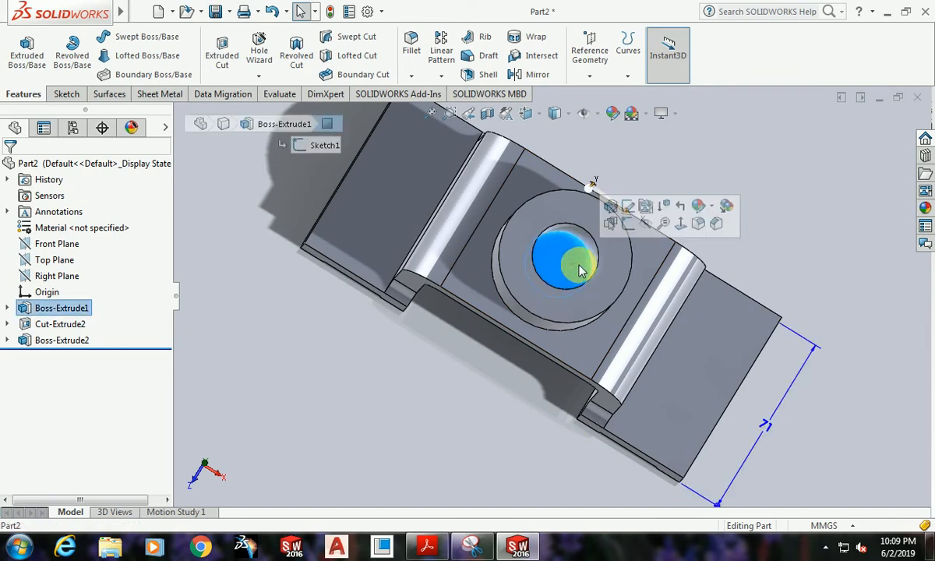
{"action": "left_click", "coordinate": [628, 224]}
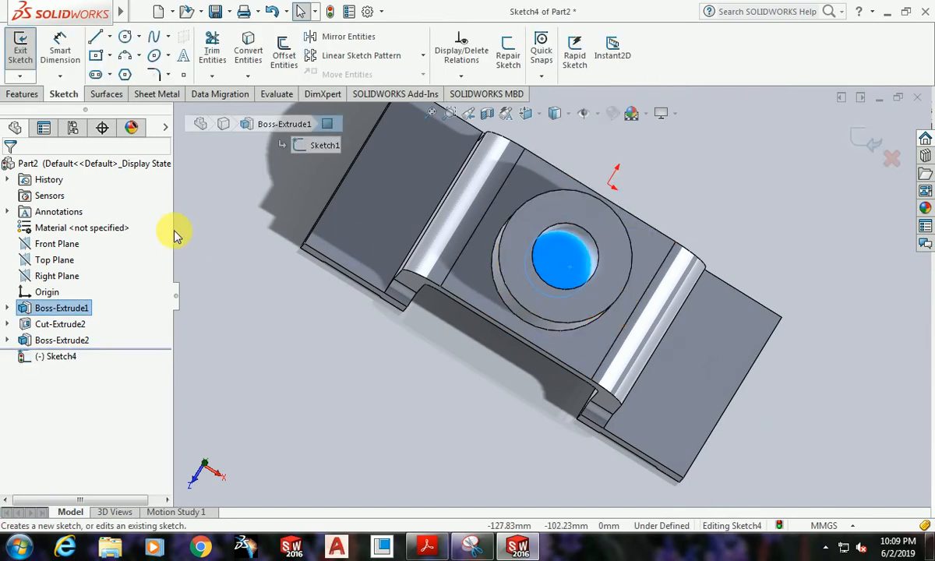
{"action": "left_click", "coordinate": [249, 49]}
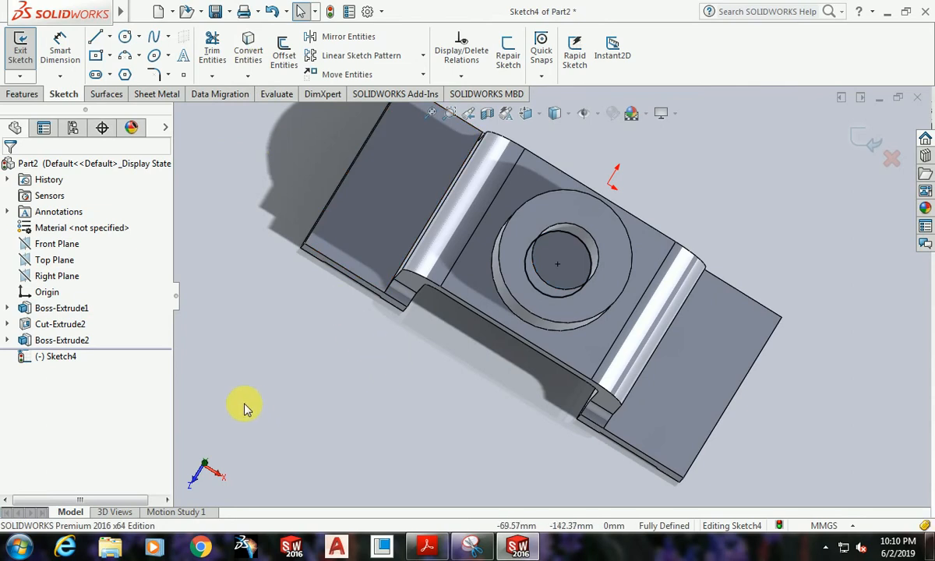
Step: Cut-extrude the converted circle through the bracket's top plate with a blind depth of 25 mm
{"action": "left_click", "coordinate": [23, 94]}
{"action": "left_click", "coordinate": [221, 53]}
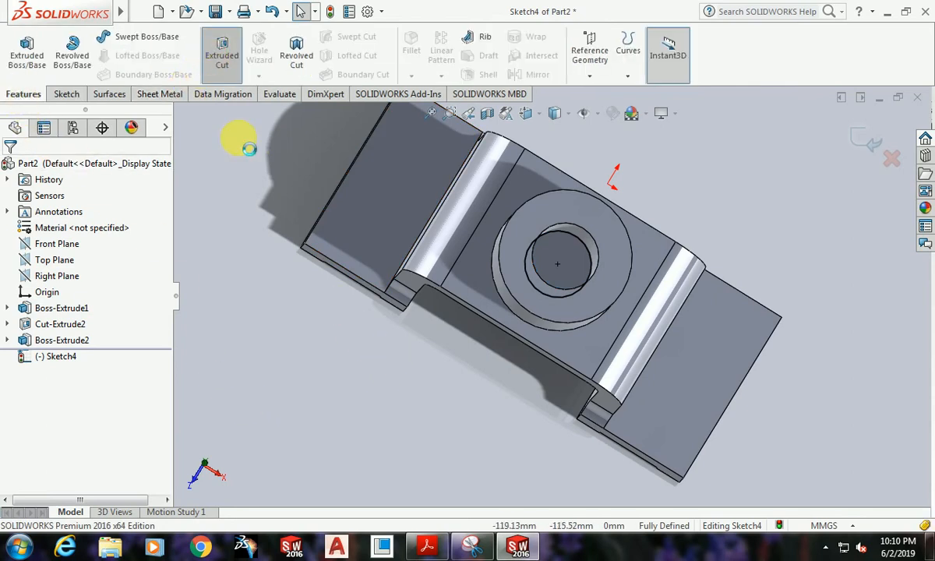
{"action": "middle_click_drag", "start_coordinate": [290, 327], "coordinate": [326, 179]}
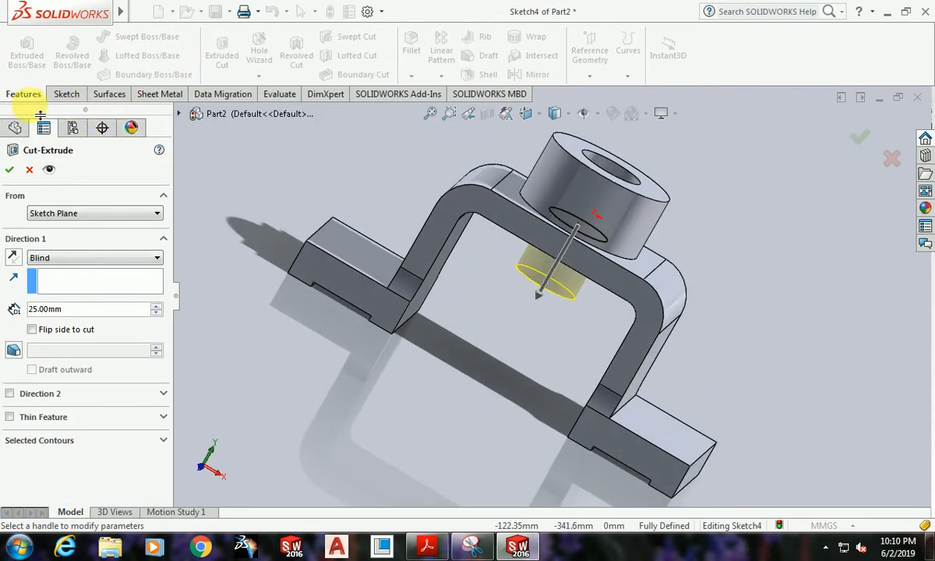
{"action": "left_click", "coordinate": [15, 176]}
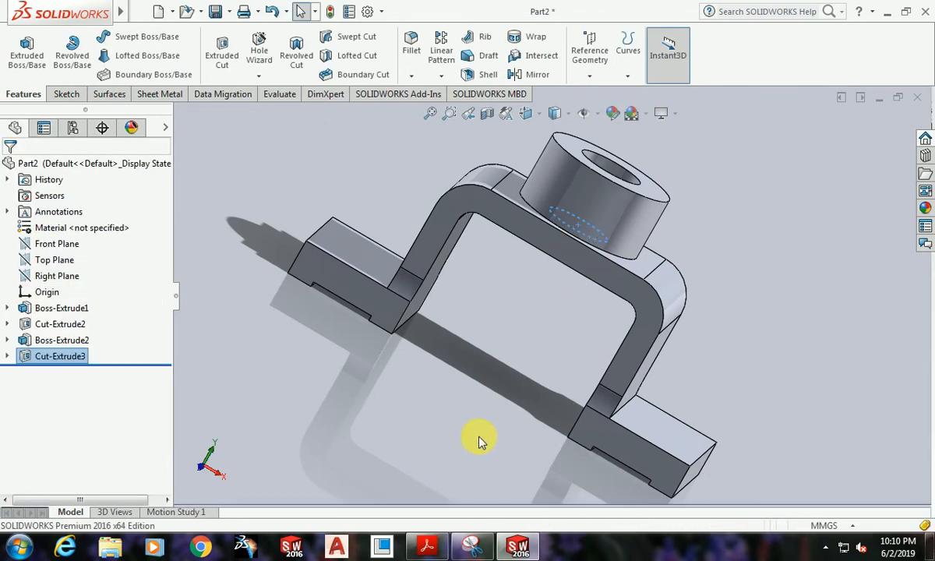
Step: Switch to Snipping Tool to check the positions of the four holes in the drawing's top view, and return to SOLIDWORKS
{"action": "scroll", "coordinate": [466, 413], "scroll_direction": "up", "scroll_amount": 3}
{"action": "middle_click_drag", "start_coordinate": [511, 423], "coordinate": [581, 389]}
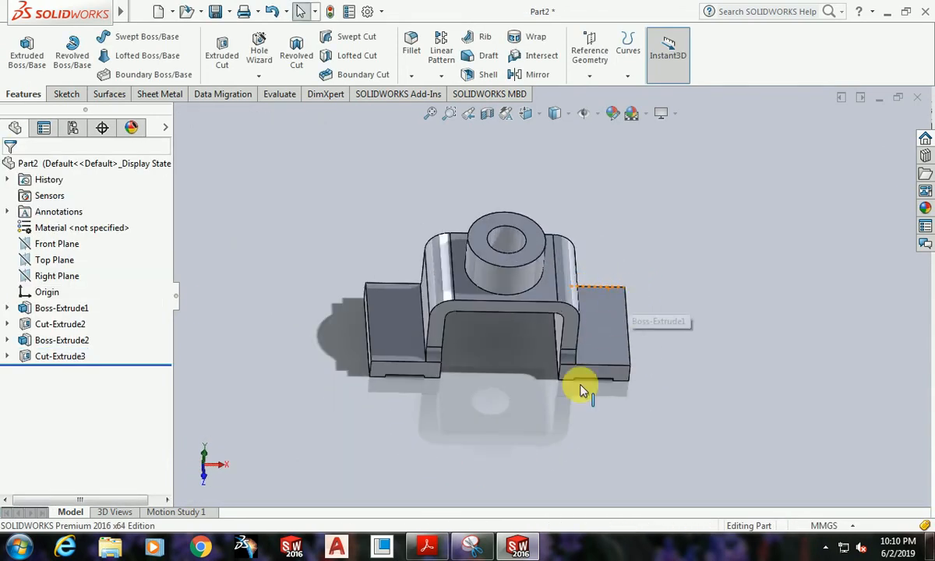
{"action": "left_click", "coordinate": [477, 547]}
{"action": "scroll", "coordinate": [625, 425], "scroll_direction": "down", "scroll_amount": 1}
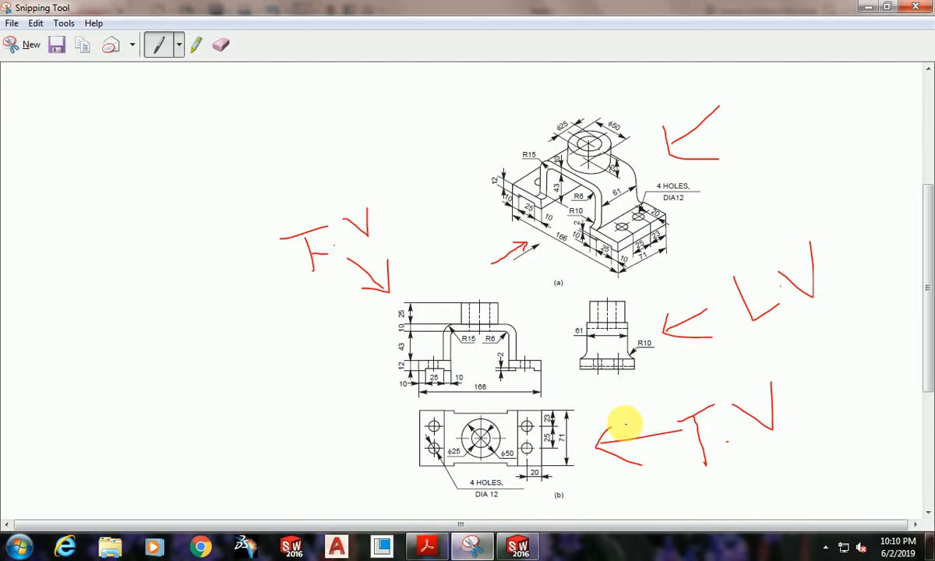
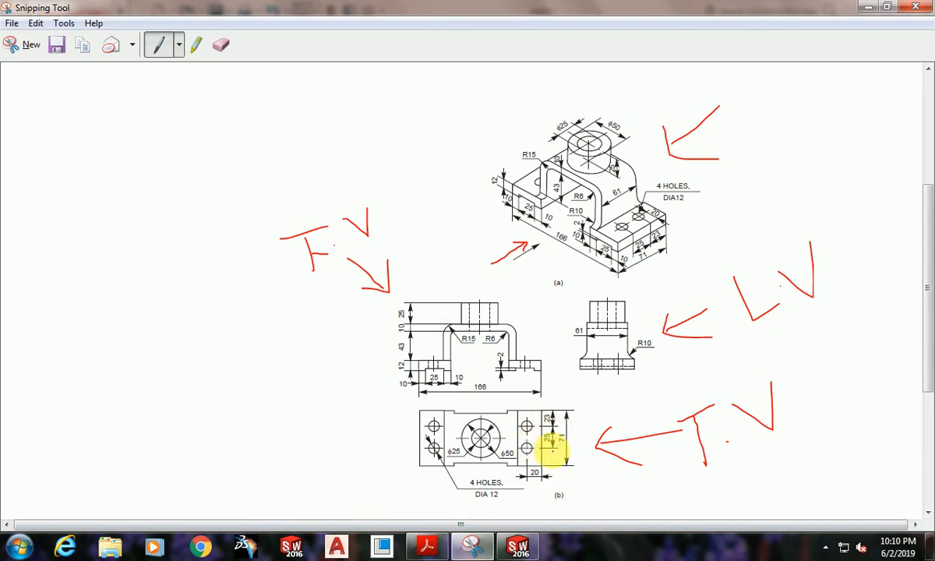
{"action": "left_click", "coordinate": [518, 545]}
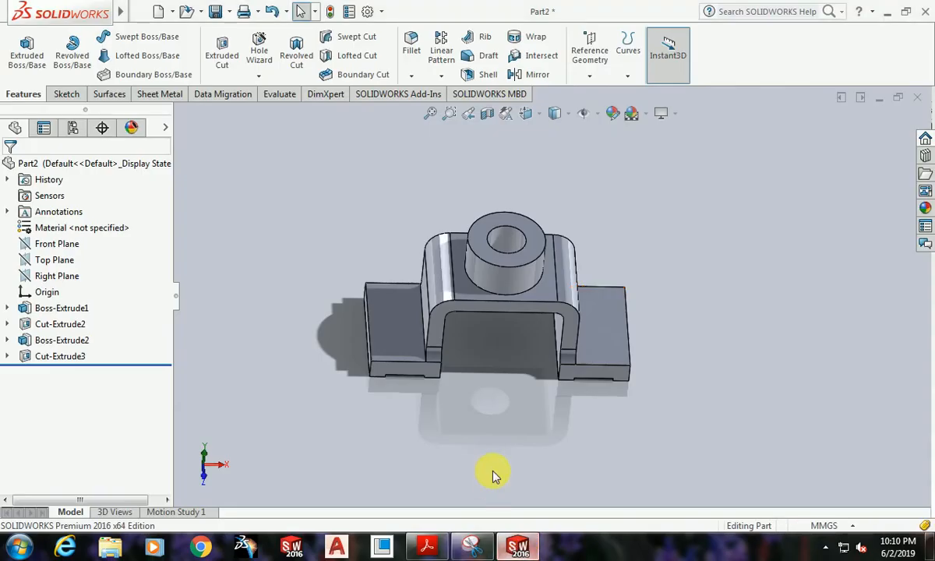
Step: Start a sketch on the top face of the bracket's right foot, viewed normal to the face
{"action": "left_click", "coordinate": [612, 344]}
{"action": "left_click", "coordinate": [659, 304]}
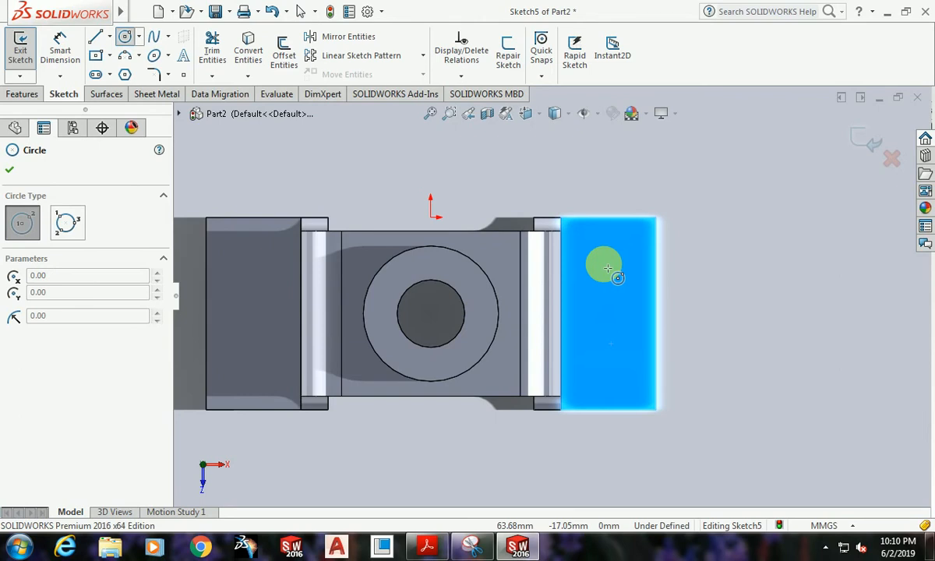
{"action": "key", "text": "Escape"}
Step: Apply a red appearance from the Painted category to the whole part
{"action": "left_click", "coordinate": [926, 207]}
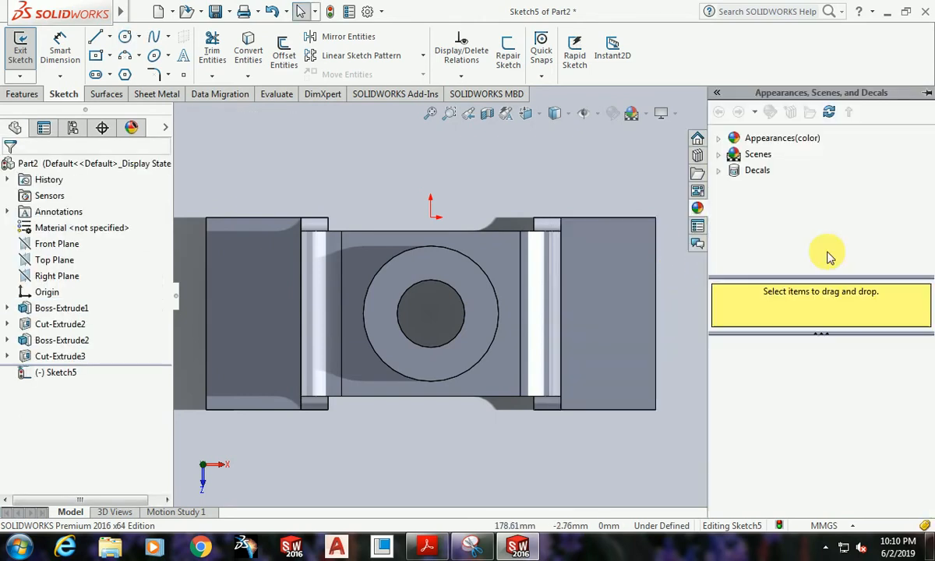
{"action": "left_click", "coordinate": [719, 139]}
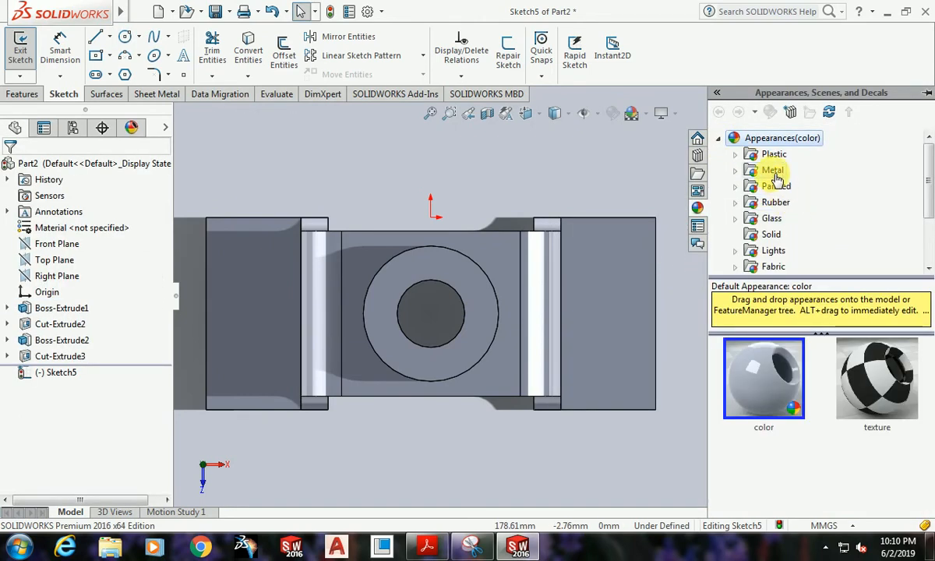
{"action": "left_click", "coordinate": [774, 172]}
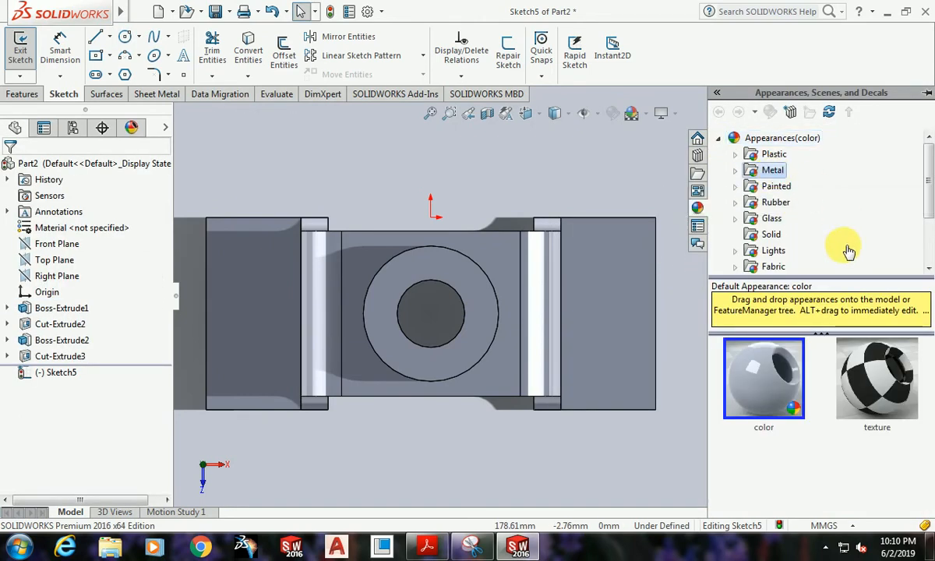
{"action": "left_click", "coordinate": [776, 187]}
{"action": "mouse_move", "coordinate": [767, 382]}
{"action": "left_mouse_down"}
{"action": "mouse_move", "coordinate": [772, 388]}
{"action": "mouse_move", "coordinate": [616, 350]}
{"action": "mouse_move", "coordinate": [620, 364]}
{"action": "left_mouse_up"}
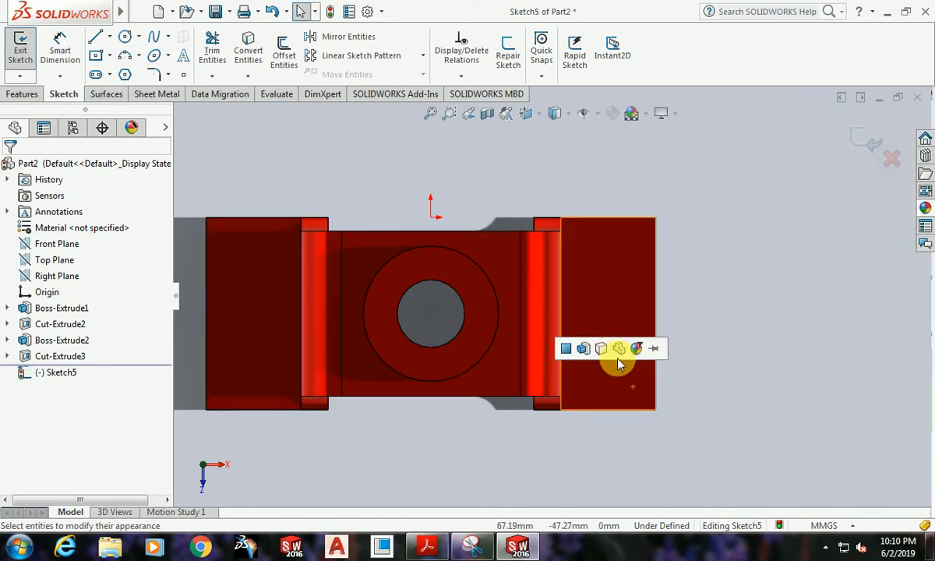
{"action": "left_click", "coordinate": [619, 350]}
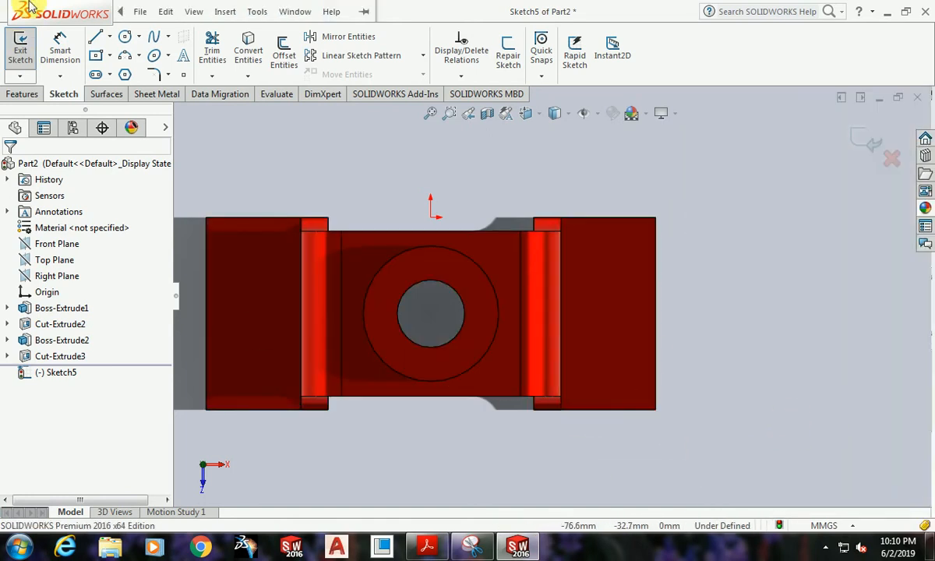
Step: Sketch two vertically aligned circles on the right foot's top face, with their centres about 33 mm apart
{"action": "left_click", "coordinate": [125, 39]}
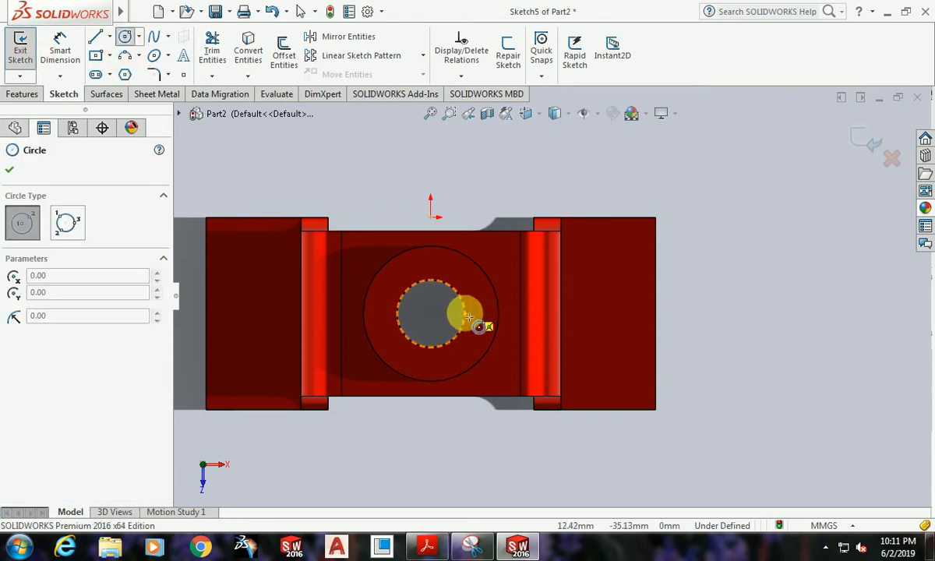
{"action": "left_click", "coordinate": [601, 268]}
{"action": "left_click", "coordinate": [619, 282]}
{"action": "key", "text": "Escape"}
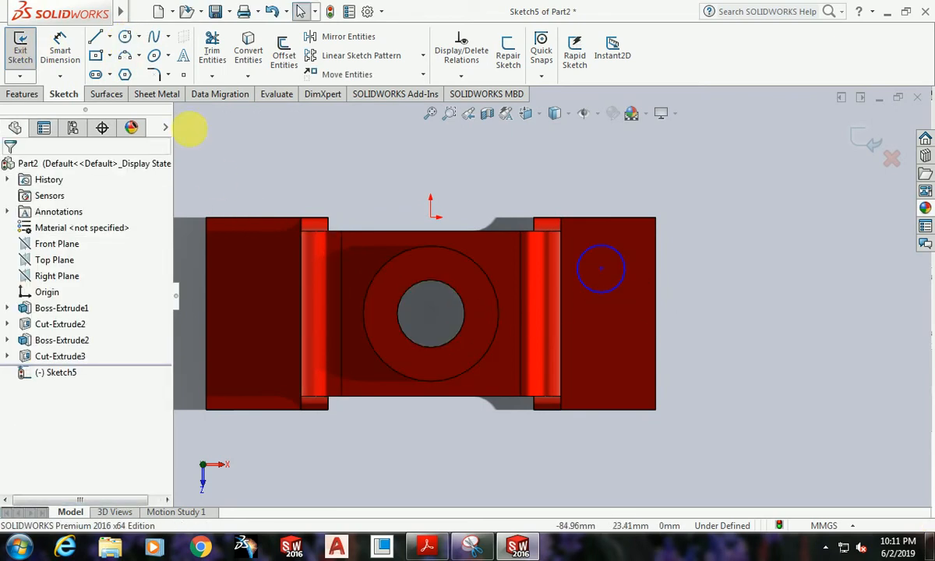
{"action": "left_click", "coordinate": [126, 39]}
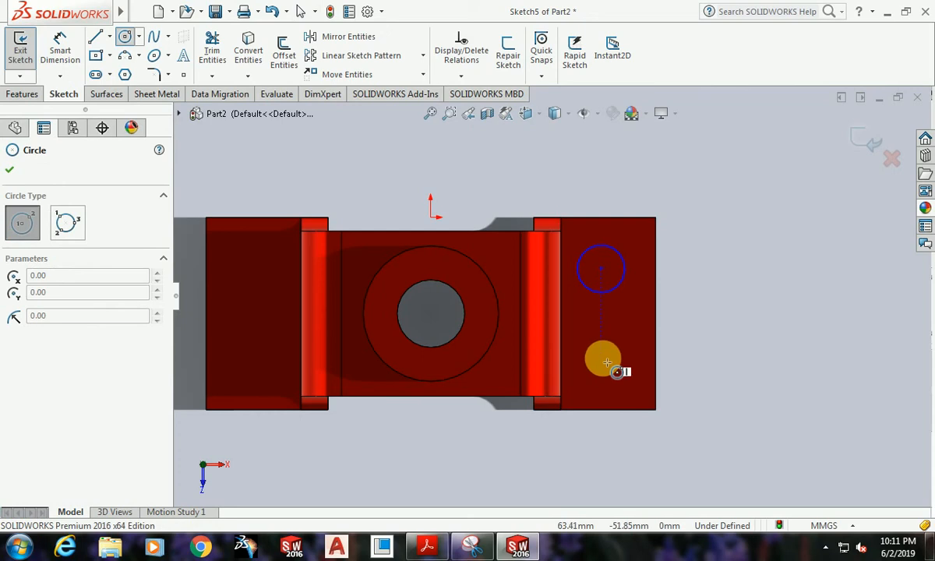
{"action": "left_click", "coordinate": [602, 358]}
{"action": "left_click", "coordinate": [617, 366]}
{"action": "key", "text": "Escape"}
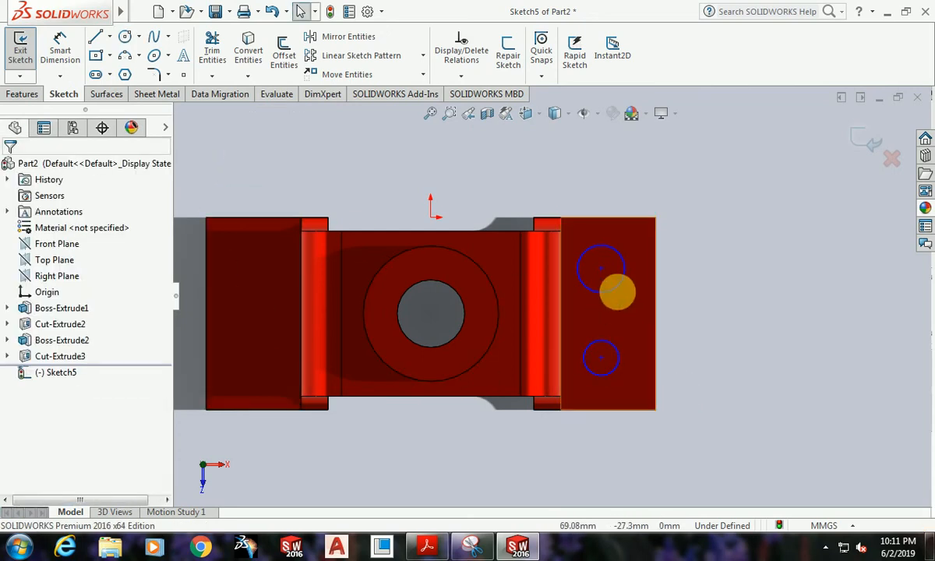
Step: Add an Equal relation between the two circles on the right foot
{"action": "left_click", "coordinate": [617, 292]}
{"action": "left_click", "coordinate": [617, 349]}
{"action": "left_click", "coordinate": [586, 365], "text": "ctrl"}
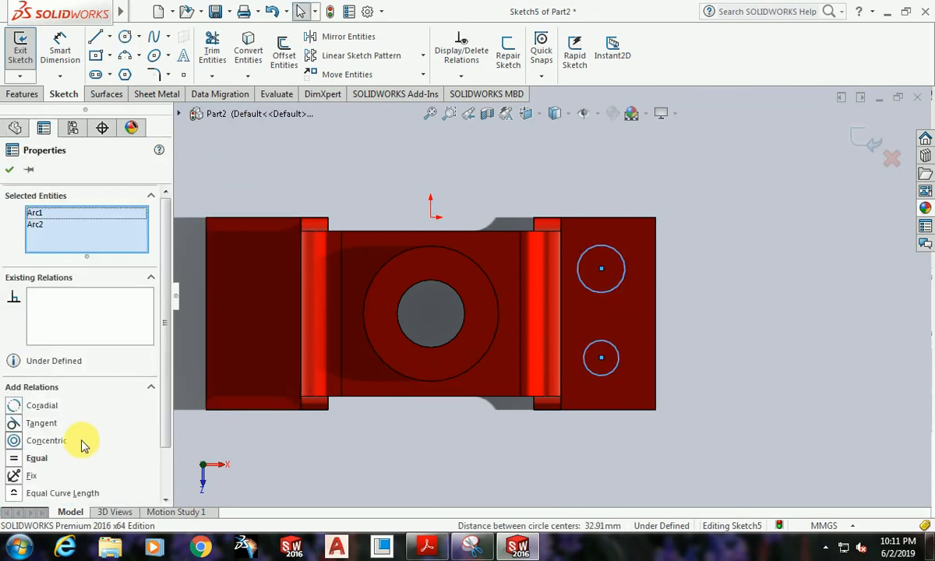
{"action": "left_click", "coordinate": [716, 414]}
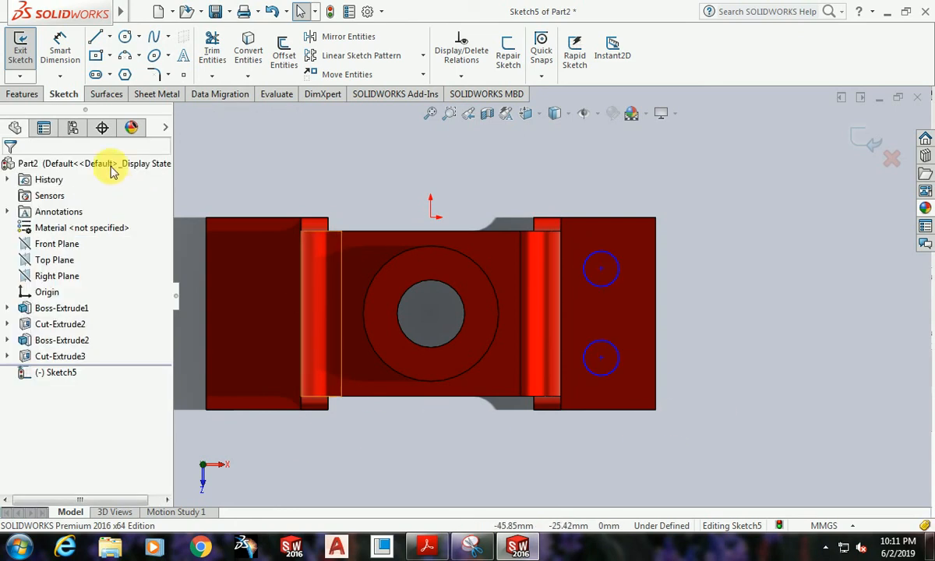
Step: Dimension the upper circle's centre 23 mm from the upper edge of the right foot
{"action": "left_click", "coordinate": [60, 48]}
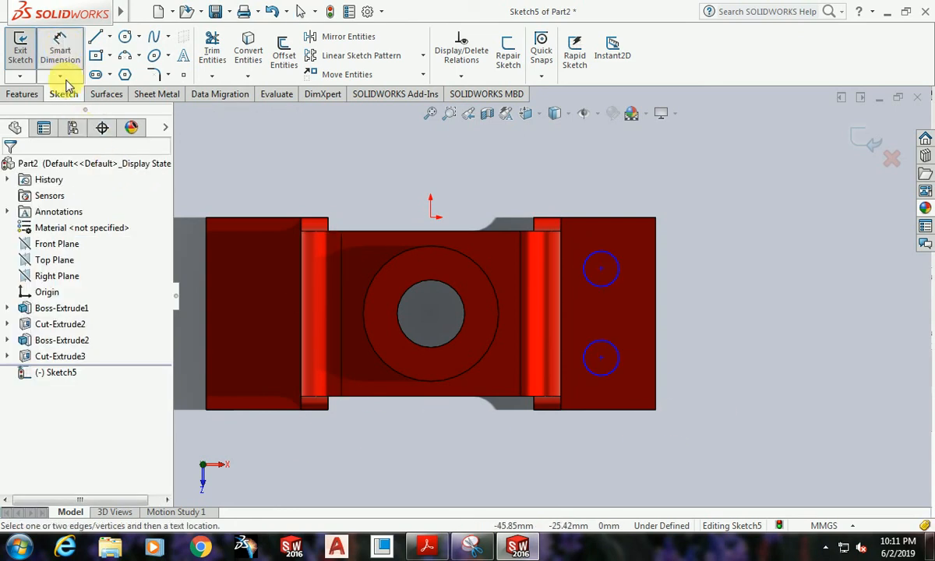
{"action": "left_click", "coordinate": [601, 269]}
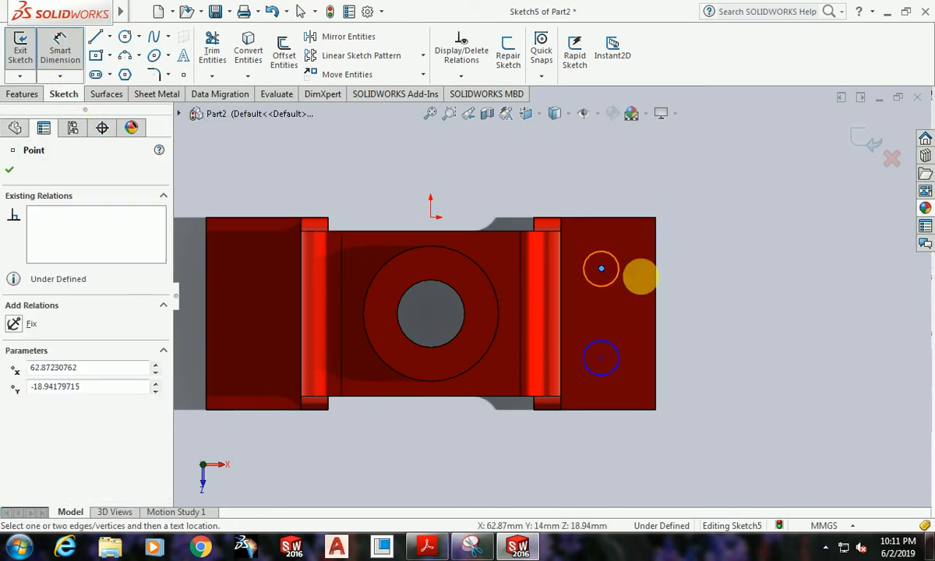
{"action": "left_click", "coordinate": [621, 219]}
{"action": "left_click", "coordinate": [654, 243]}
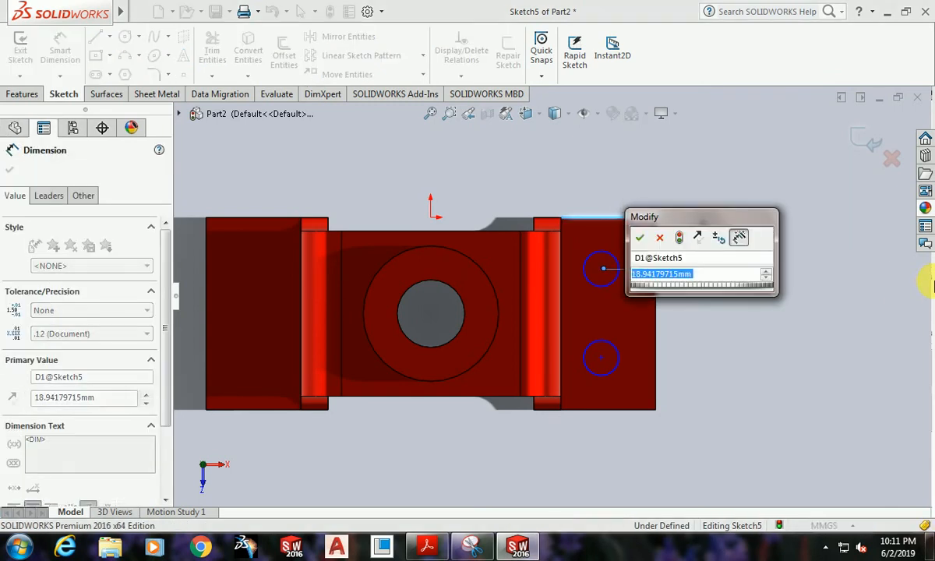
{"action": "type", "text": "23"}
{"action": "key", "text": "Return"}
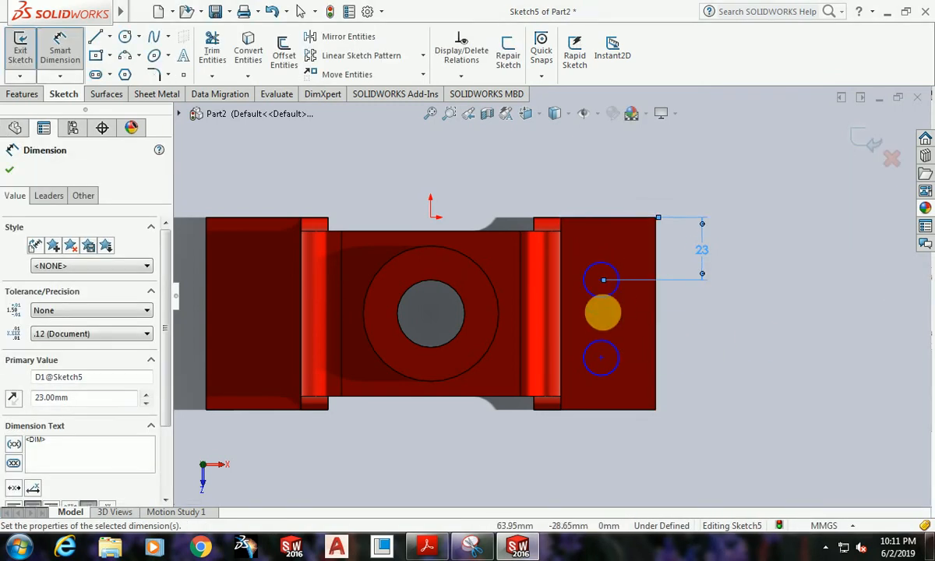
Step: Dimension the upper circle's centre 20 mm from the outer edge of the right foot
{"action": "key", "text": "Escape"}
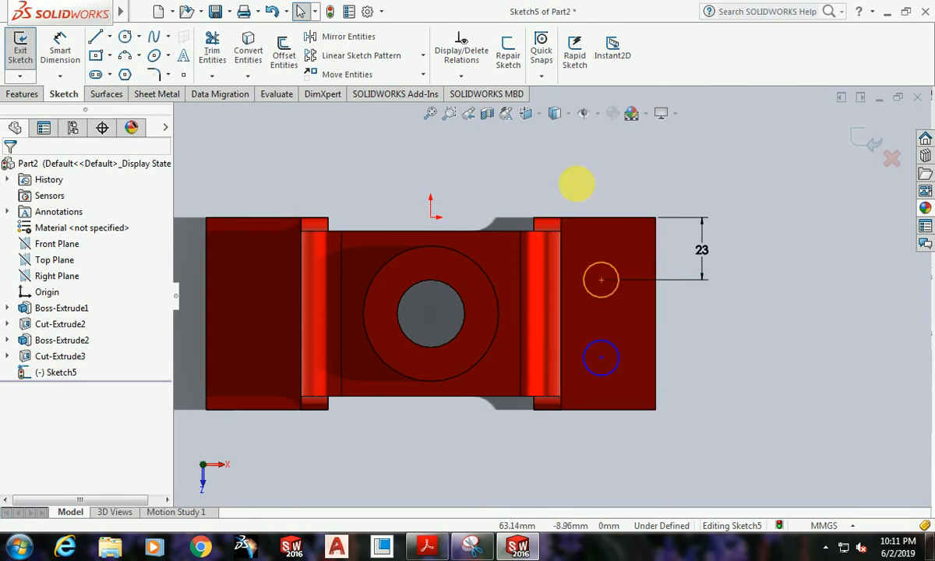
{"action": "left_click", "coordinate": [60, 47]}
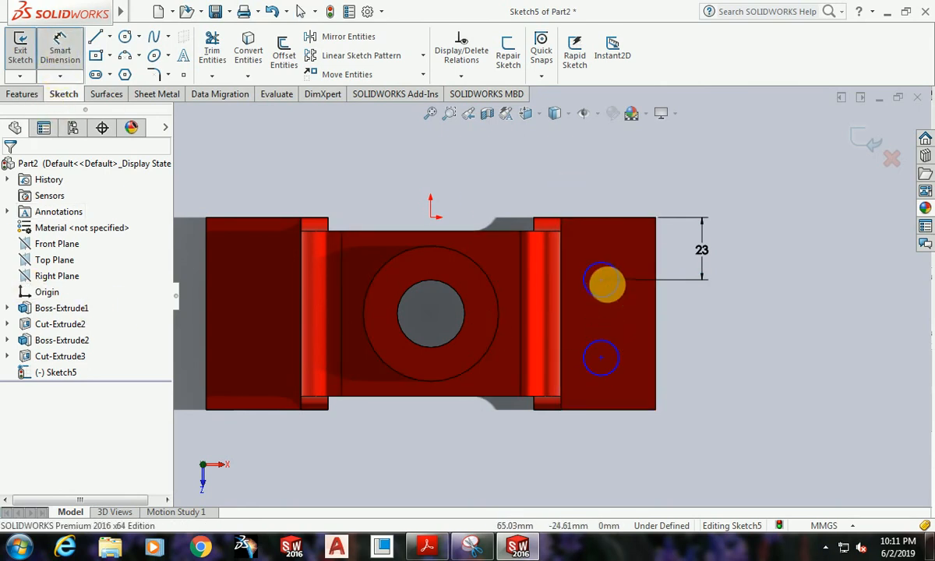
{"action": "left_click", "coordinate": [601, 282]}
{"action": "left_click", "coordinate": [657, 260]}
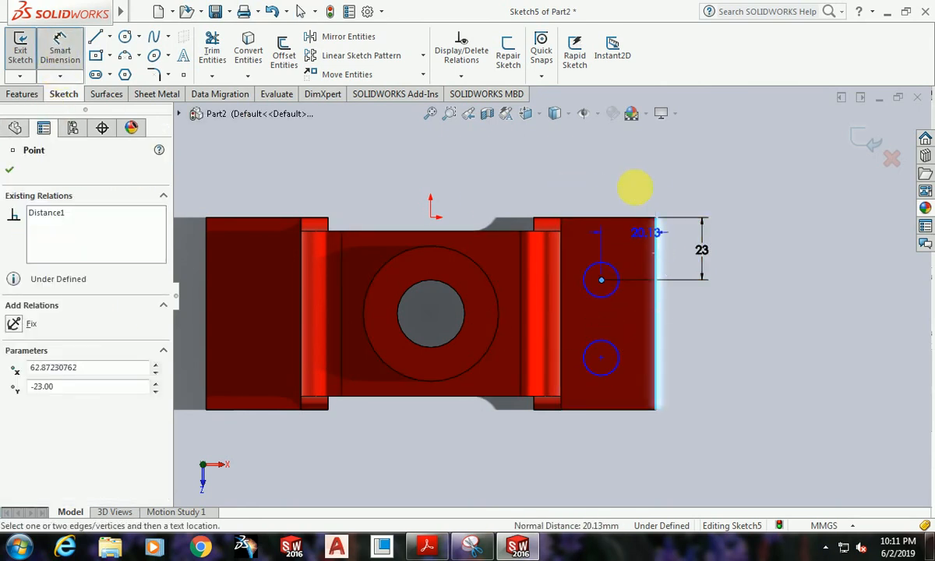
{"action": "left_click", "coordinate": [632, 187]}
{"action": "type", "text": "20"}
{"action": "key", "text": "Return"}
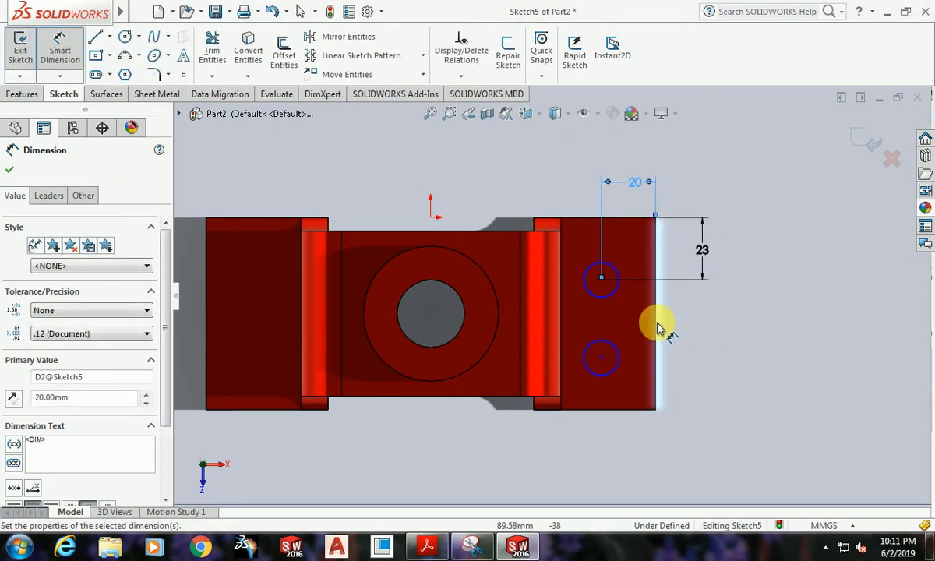
{"action": "key", "text": "Escape"}
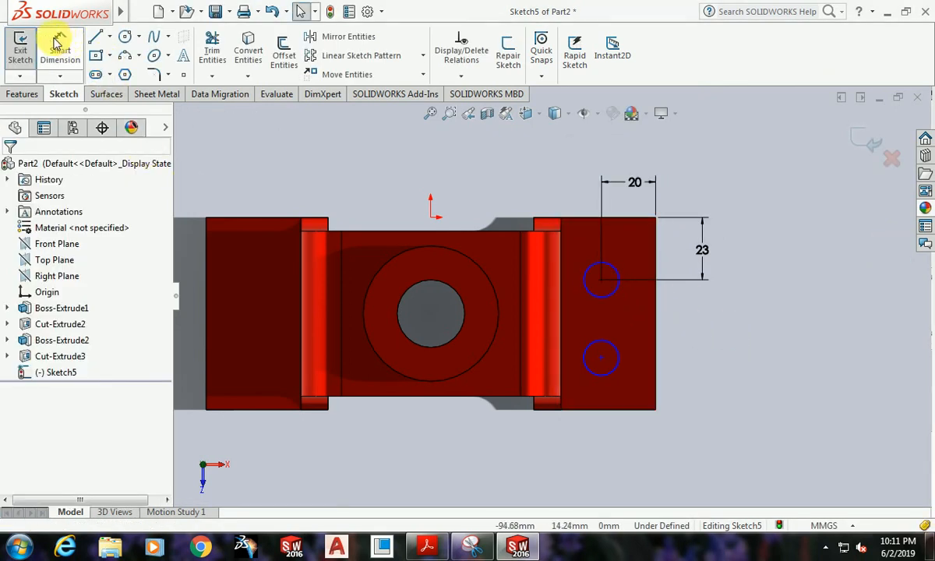
Step: Dimension the vertical distance between the two circle centres on the right foot as 25 mm
{"action": "left_click", "coordinate": [59, 49]}
{"action": "left_click", "coordinate": [601, 280]}
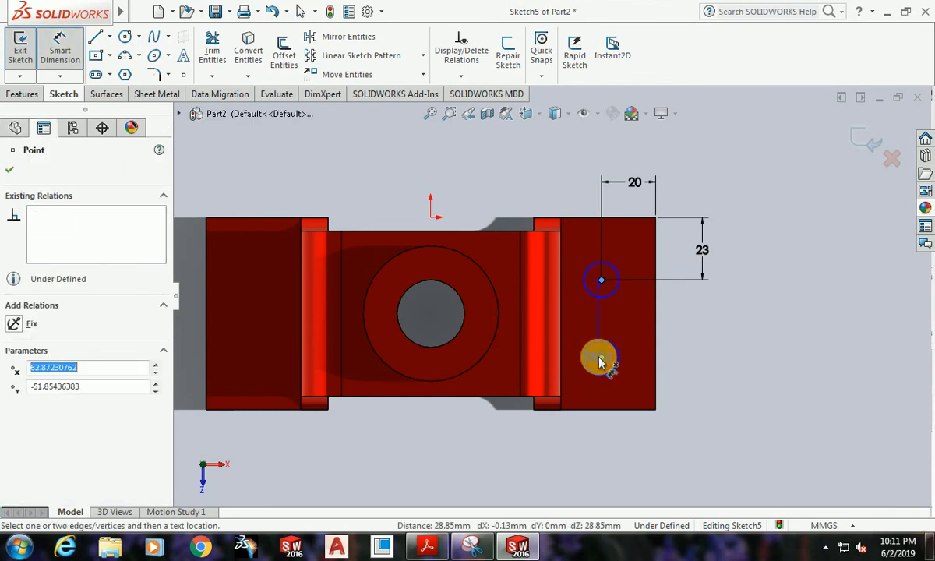
{"action": "left_click", "coordinate": [599, 361]}
{"action": "left_click", "coordinate": [699, 366]}
{"action": "type", "text": "25"}
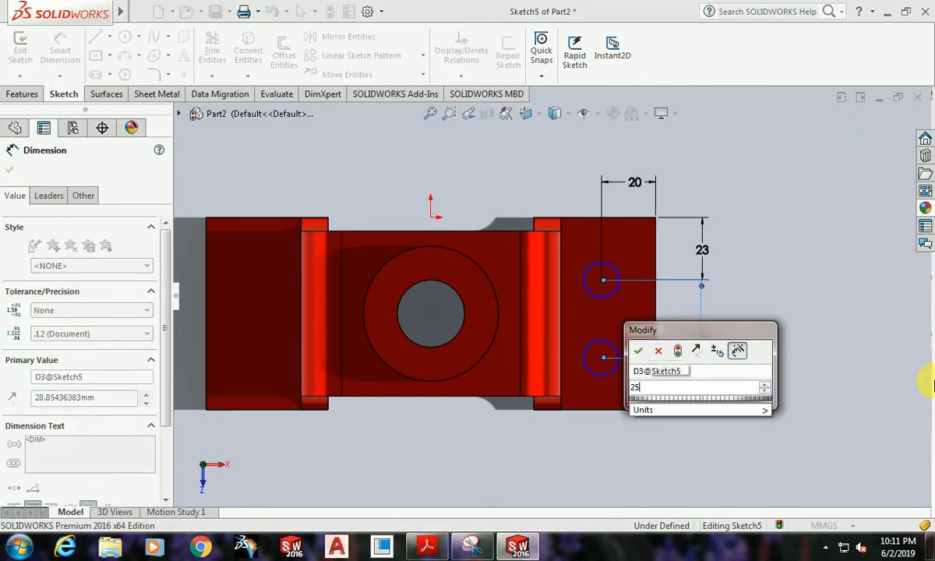
{"action": "key", "text": "Return"}
{"action": "key", "text": "Escape"}
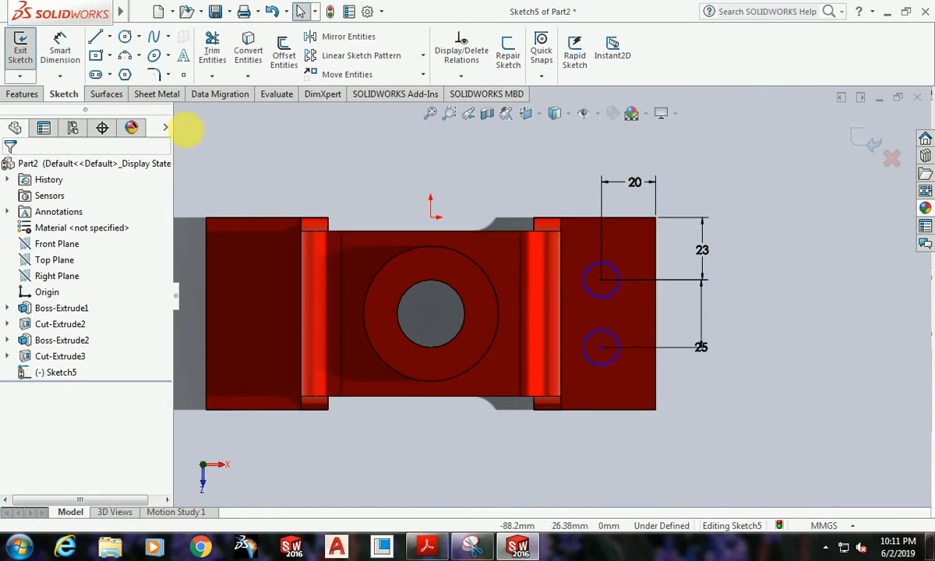
Step: Add a Vertical relation between the centre points of the two circles on the right foot
{"action": "left_click", "coordinate": [601, 279]}
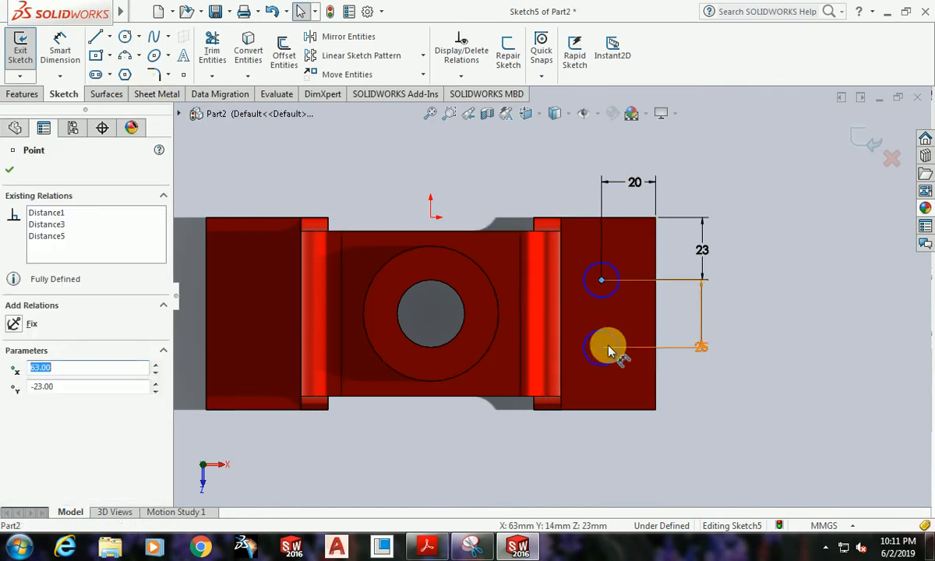
{"action": "left_click", "coordinate": [607, 351], "text": "ctrl"}
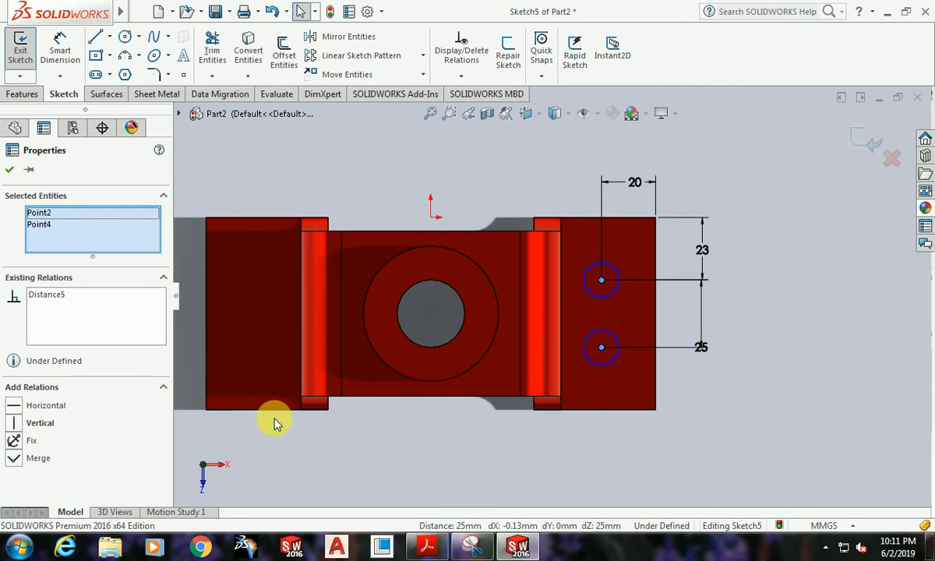
{"action": "left_click", "coordinate": [41, 423]}
{"action": "left_click", "coordinate": [726, 428]}
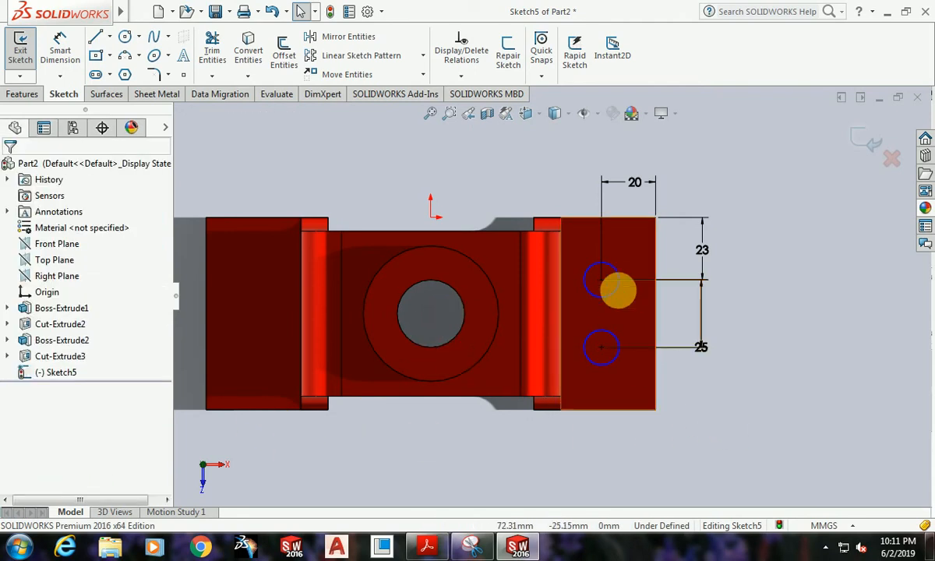
Step: Dimension the upper circle on the right foot with a 10 mm diameter
{"action": "left_click", "coordinate": [60, 50]}
{"action": "left_click", "coordinate": [588, 267]}
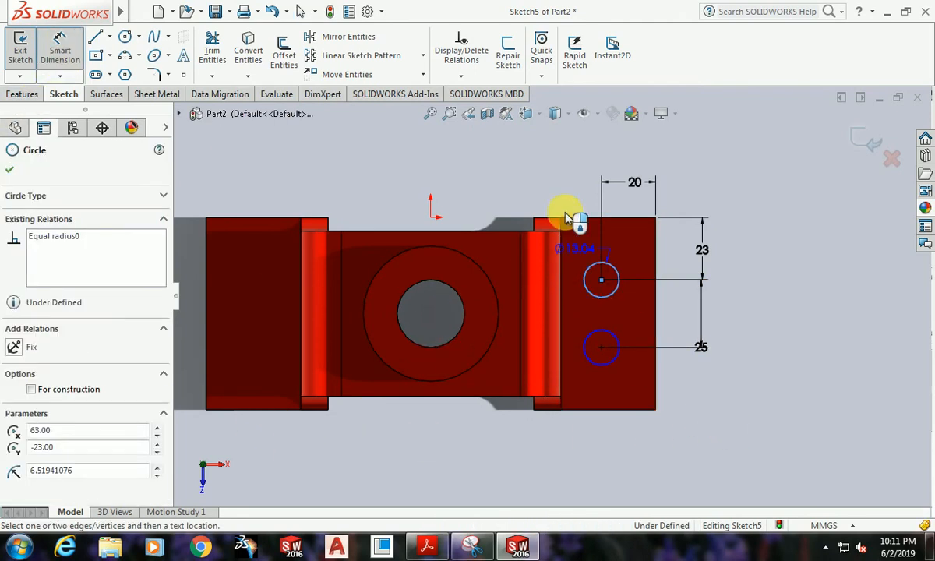
{"action": "left_click", "coordinate": [568, 219]}
{"action": "type", "text": "10"}
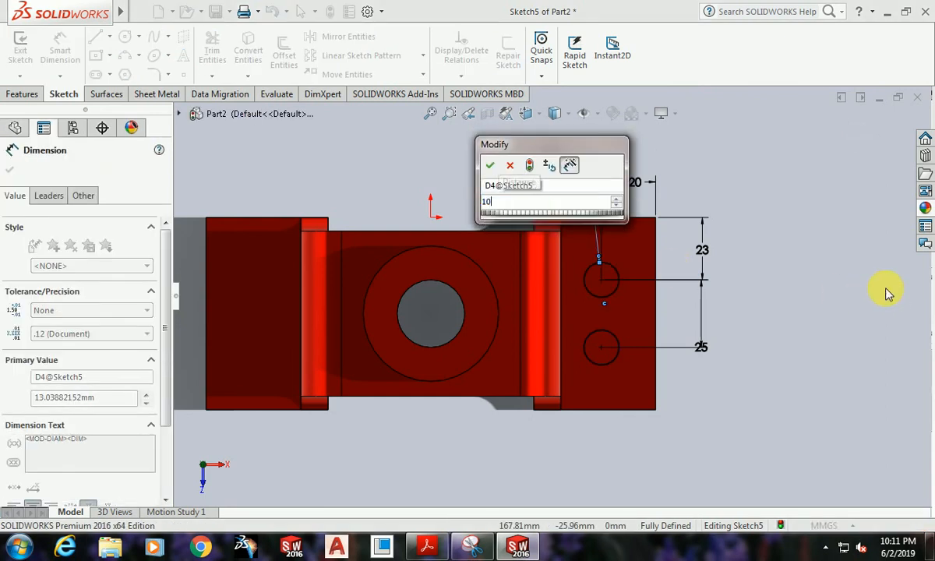
{"action": "key", "text": "Return"}
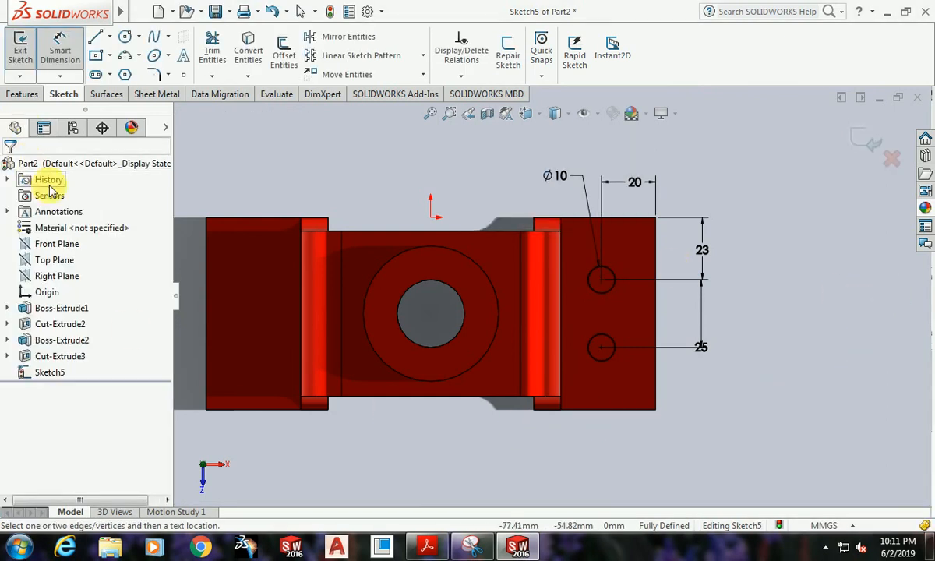
Step: Sketch a vertical centerline about 82 mm long from the origin down across the middle of the bracket
{"action": "left_click", "coordinate": [109, 37]}
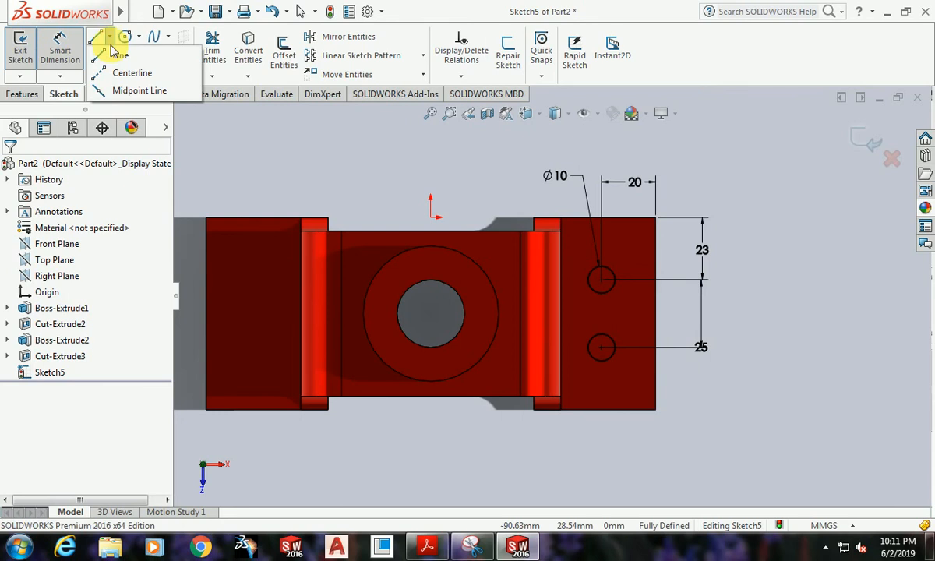
{"action": "left_click", "coordinate": [137, 74]}
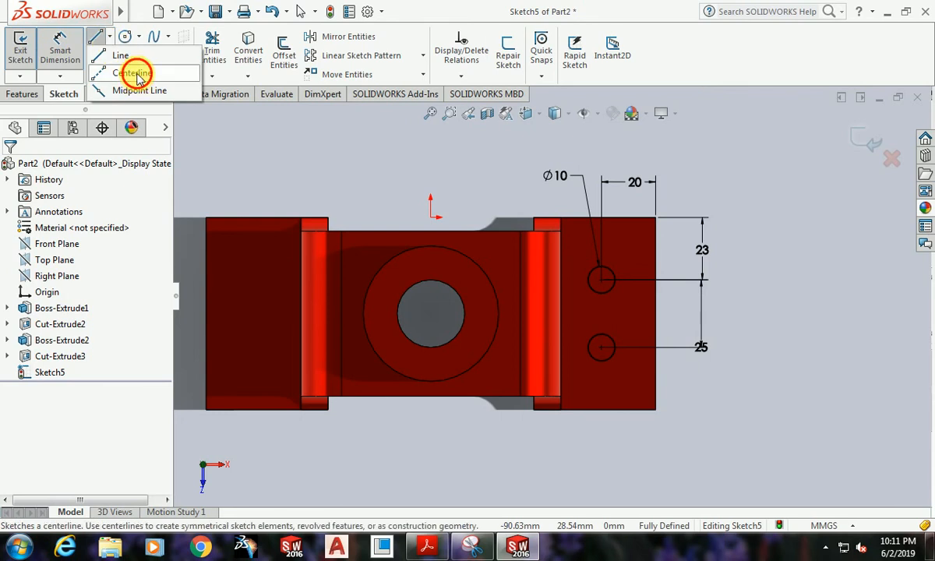
{"action": "left_click", "coordinate": [432, 218]}
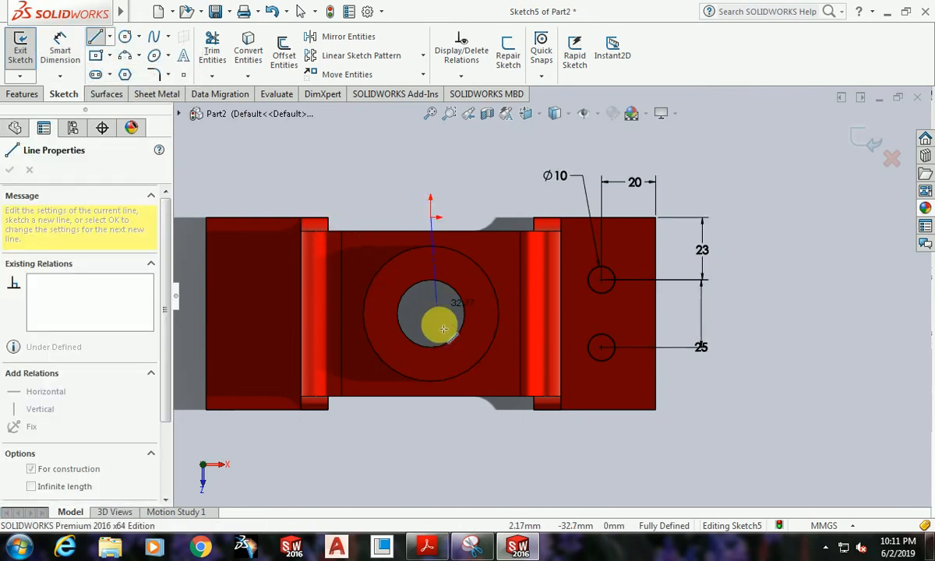
{"action": "left_click", "coordinate": [430, 439]}
{"action": "key", "text": "Escape"}
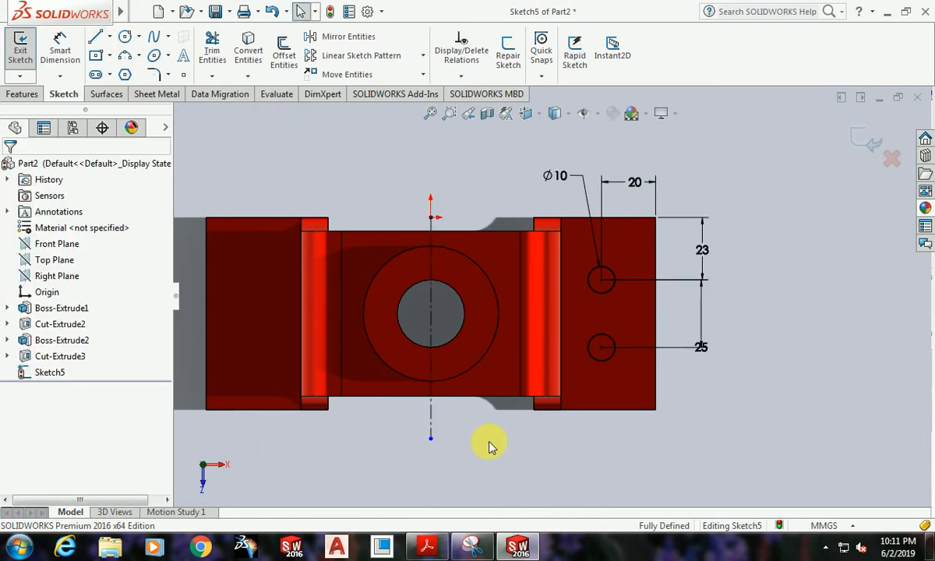
{"action": "left_click", "coordinate": [432, 420]}
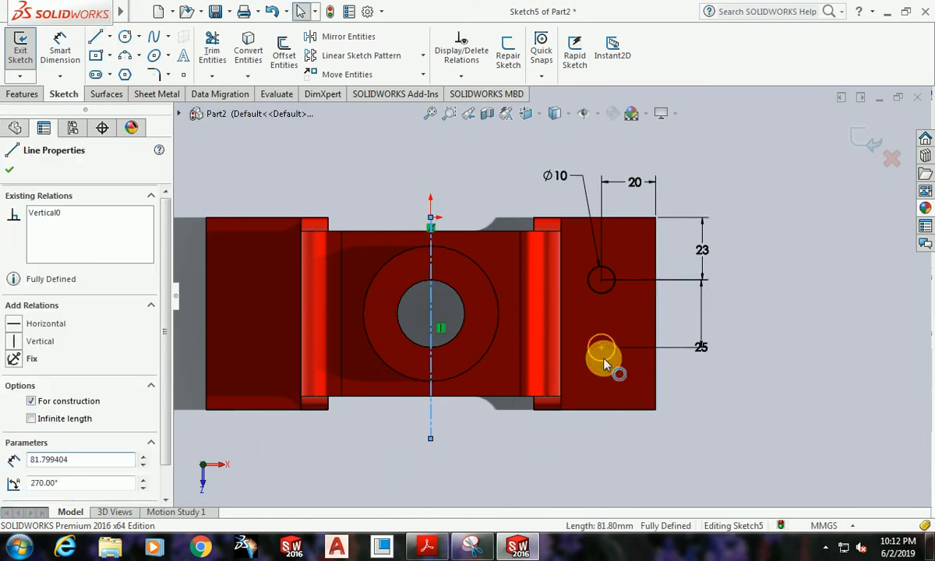
{"action": "left_click", "coordinate": [603, 362], "text": "ctrl"}
{"action": "left_click", "coordinate": [609, 293], "text": "ctrl"}
{"action": "left_click", "coordinate": [611, 292], "text": "ctrl"}
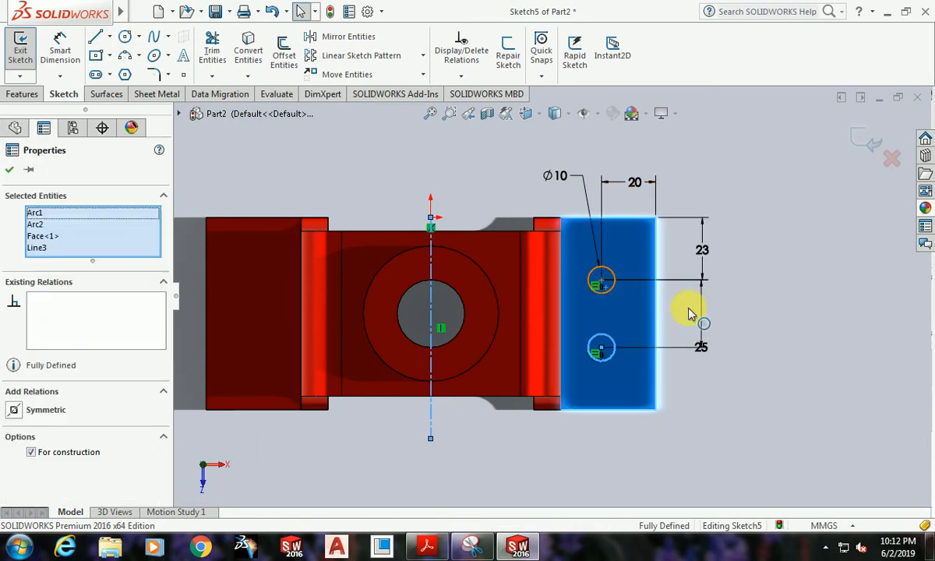
{"action": "left_click", "coordinate": [781, 324]}
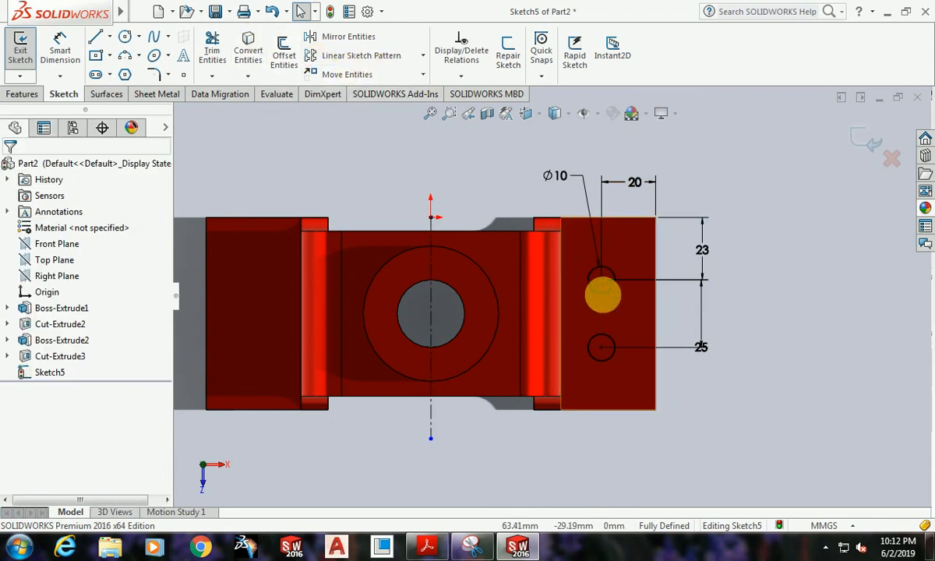
Step: Mirror the two circles about the vertical centerline onto the left foot, keeping the originals
{"action": "left_click", "coordinate": [604, 293]}
{"action": "left_click", "coordinate": [616, 343], "text": "ctrl"}
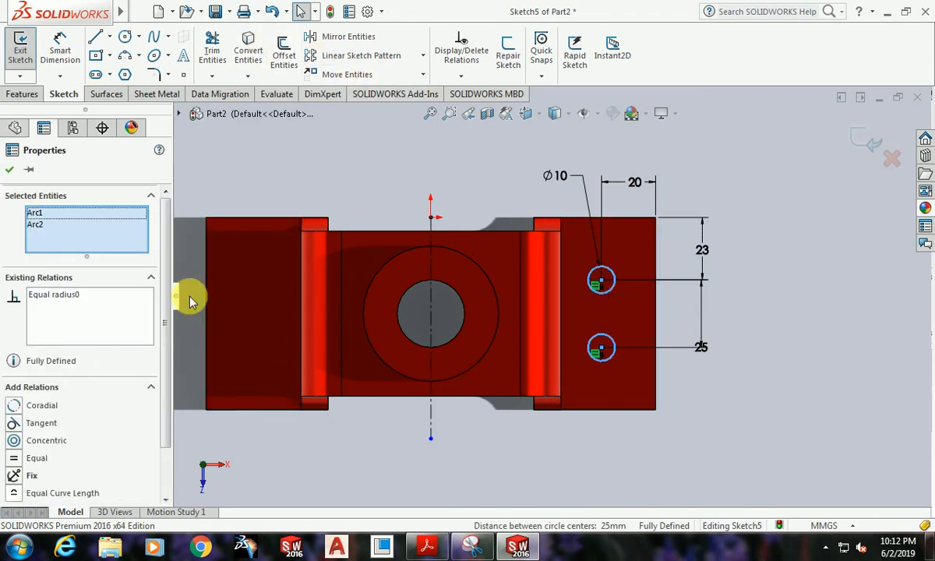
{"action": "left_click", "coordinate": [353, 37]}
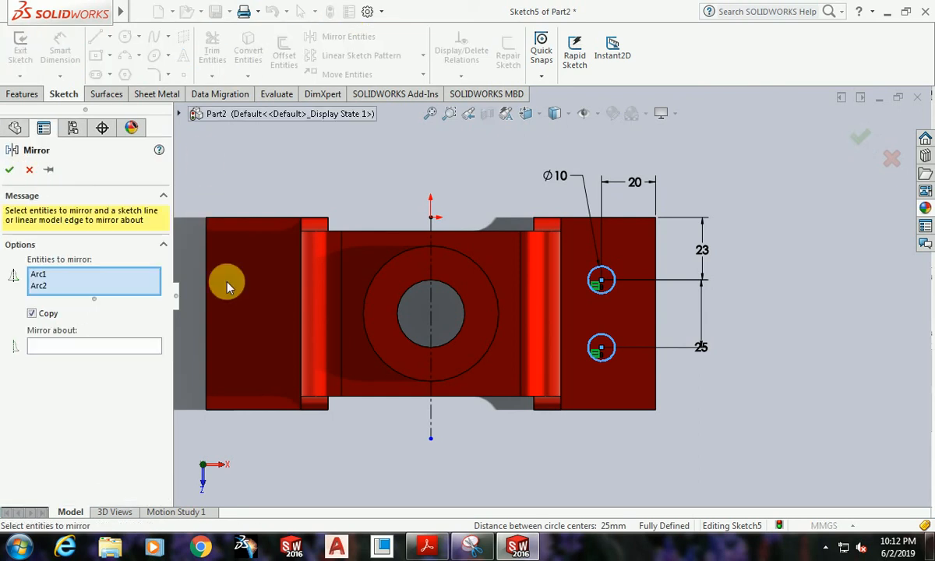
{"action": "left_click", "coordinate": [93, 348]}
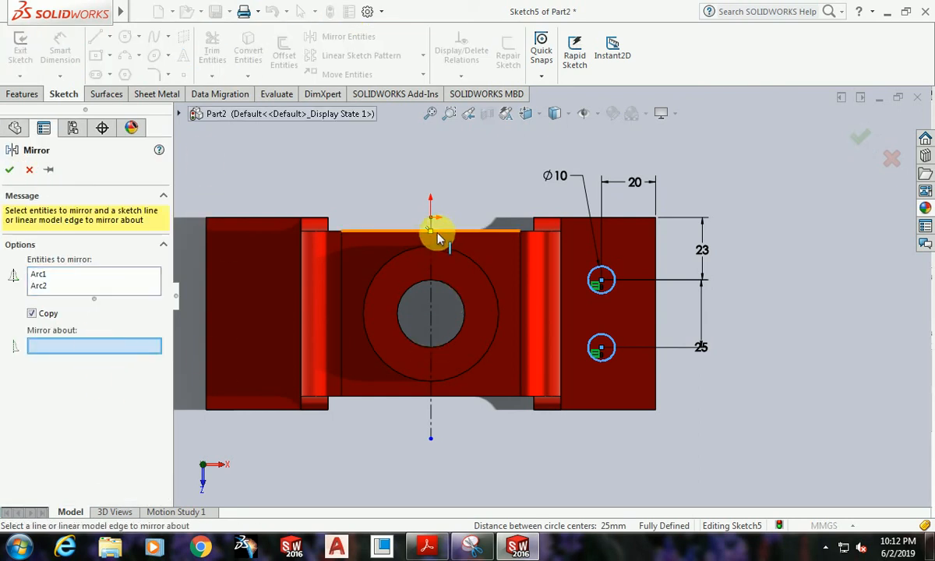
{"action": "left_click", "coordinate": [433, 259]}
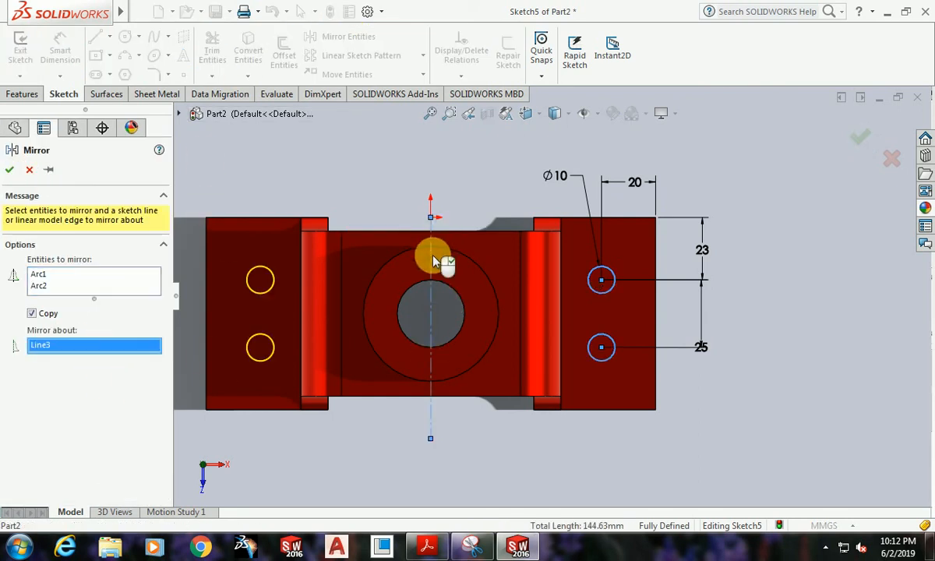
{"action": "left_click", "coordinate": [12, 171]}
Step: Cut the four circles through the feet with a Blind extruded cut 25 mm deep
{"action": "middle_click_drag", "start_coordinate": [594, 495], "coordinate": [434, 346]}
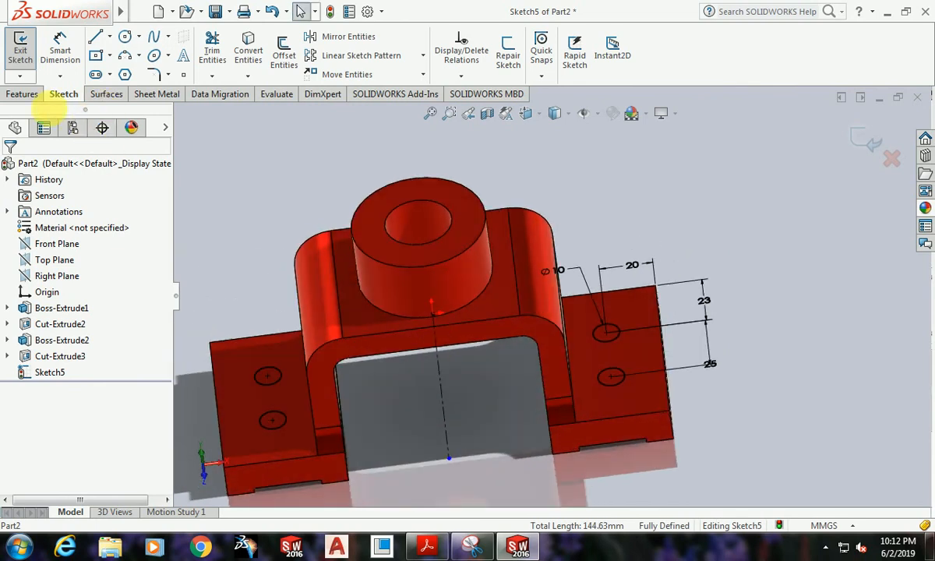
{"action": "left_click", "coordinate": [22, 94]}
{"action": "left_click", "coordinate": [221, 49]}
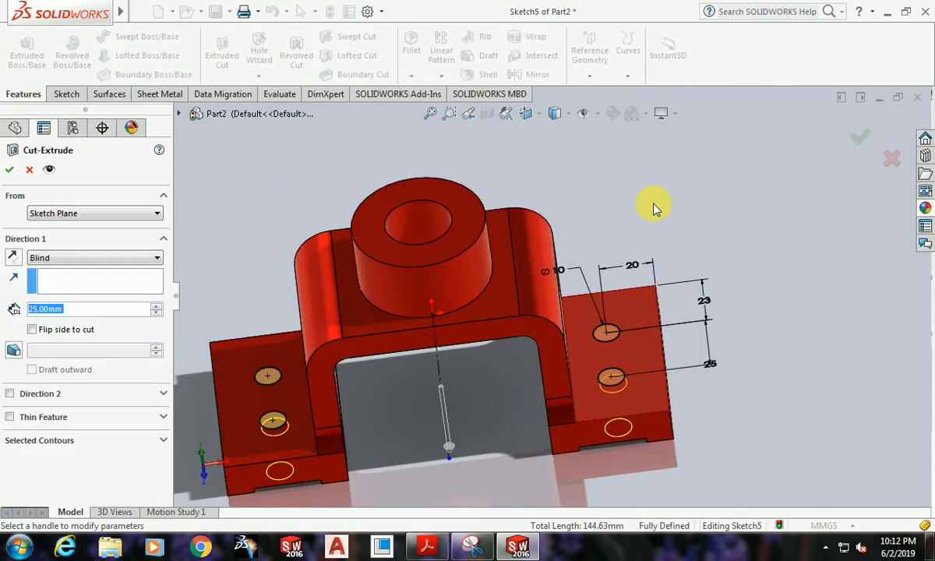
{"action": "middle_click_drag", "start_coordinate": [184, 405], "coordinate": [467, 347]}
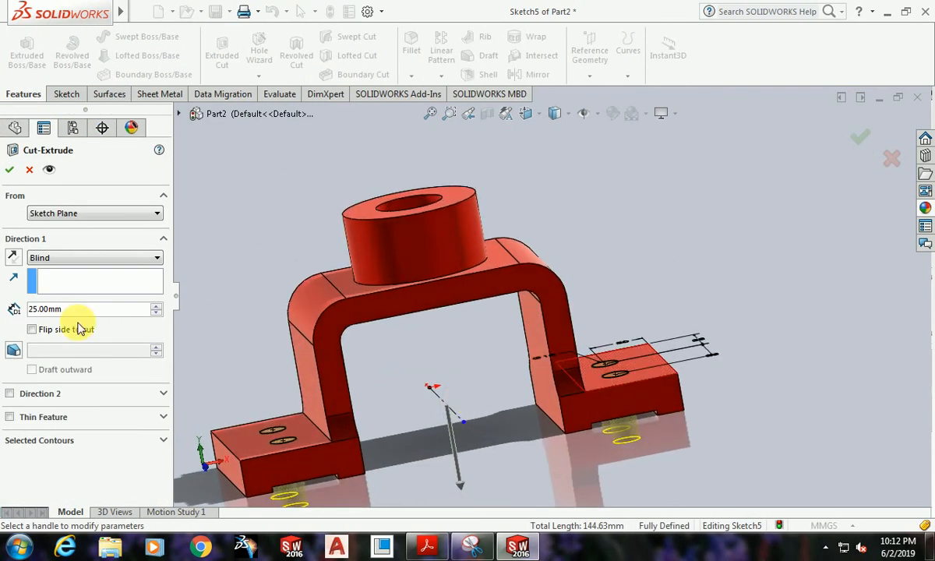
{"action": "left_click", "coordinate": [9, 169]}
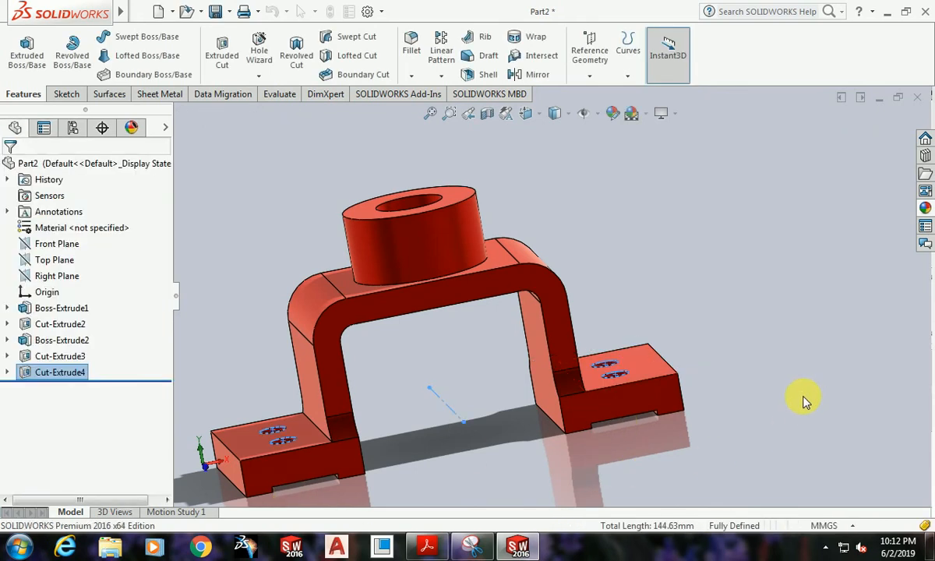
Step: Examine the bracket from several angles, checking the four foot holes and the bored top boss
{"action": "scroll", "coordinate": [480, 429], "scroll_direction": "down", "scroll_amount": 3}
{"action": "middle_click_drag", "start_coordinate": [481, 429], "coordinate": [695, 424]}
{"action": "scroll", "coordinate": [597, 360], "scroll_direction": "up", "scroll_amount": 2}
{"action": "middle_click_drag", "start_coordinate": [596, 360], "coordinate": [453, 188]}
{"action": "scroll", "coordinate": [453, 188], "scroll_direction": "up", "scroll_amount": 5}
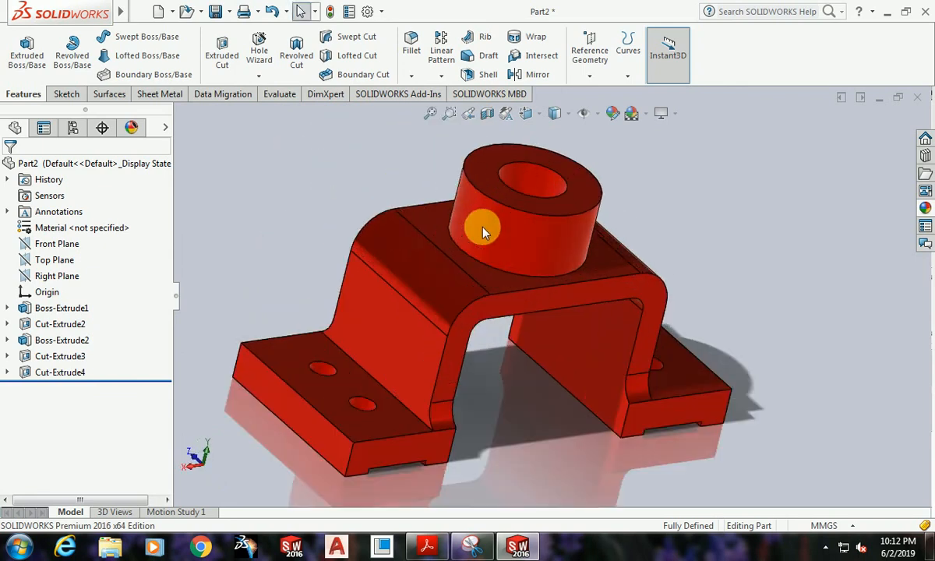
{"action": "middle_click_drag", "start_coordinate": [604, 394], "coordinate": [543, 341]}
{"action": "scroll", "coordinate": [513, 214], "scroll_direction": "down", "scroll_amount": 3}
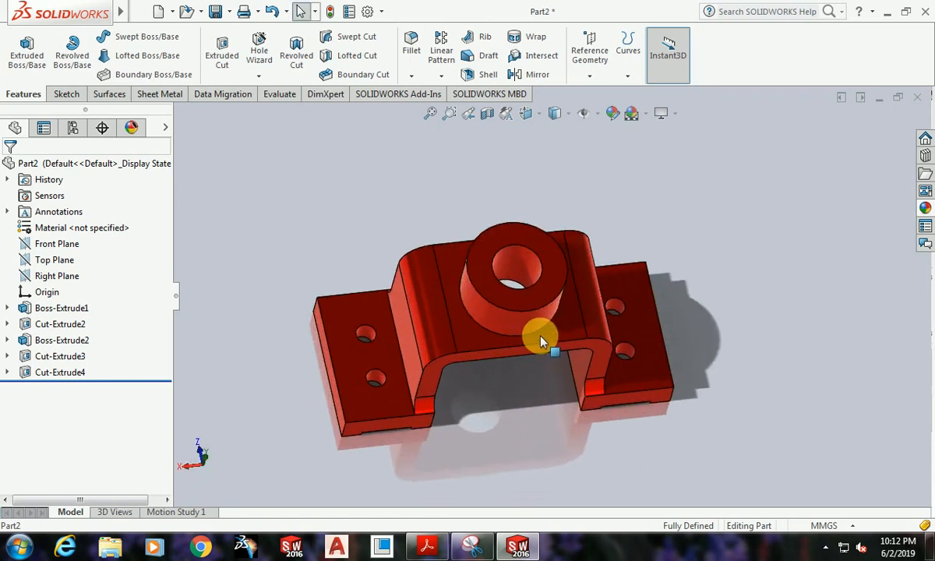
{"action": "mouse_move", "coordinate": [526, 416]}
{"action": "middle_mouse_down"}
{"action": "mouse_move", "coordinate": [522, 348]}
{"action": "mouse_move", "coordinate": [543, 308]}
{"action": "mouse_move", "coordinate": [549, 388]}
{"action": "mouse_move", "coordinate": [533, 377]}
{"action": "mouse_move", "coordinate": [538, 292]}
{"action": "mouse_move", "coordinate": [522, 371]}
{"action": "mouse_move", "coordinate": [526, 319]}
{"action": "mouse_move", "coordinate": [568, 401]}
{"action": "mouse_move", "coordinate": [653, 305]}
{"action": "mouse_move", "coordinate": [744, 261]}
{"action": "mouse_move", "coordinate": [532, 407]}
{"action": "middle_mouse_up"}
{"action": "scroll", "coordinate": [527, 365], "scroll_direction": "down", "scroll_amount": 2}
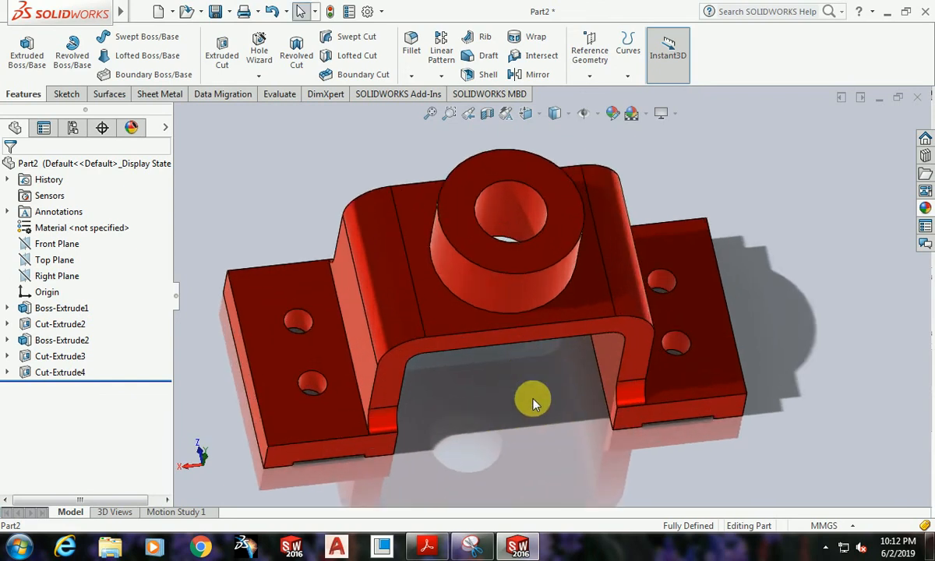
{"action": "middle_click_drag", "start_coordinate": [550, 365], "coordinate": [584, 282]}
{"action": "middle_click_drag", "start_coordinate": [581, 383], "coordinate": [574, 386]}
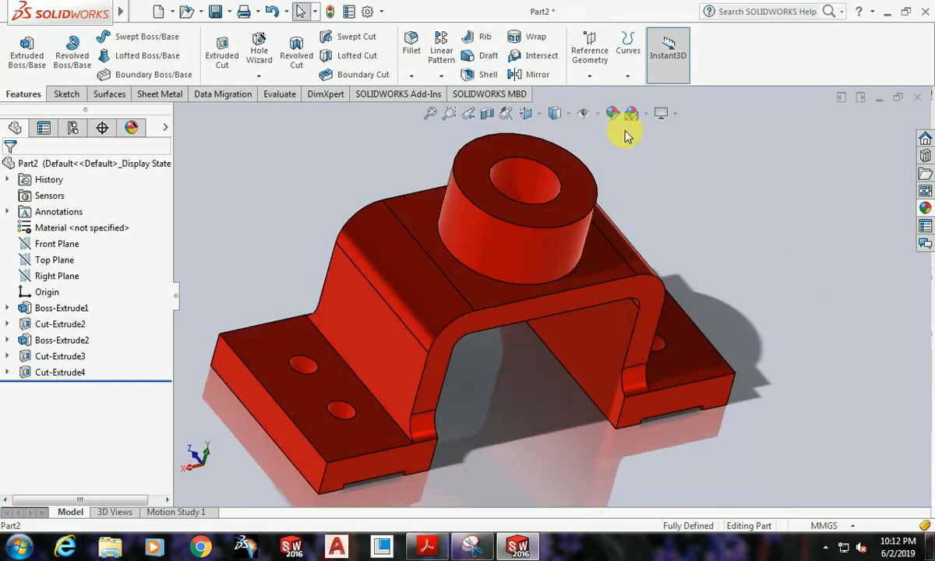
Step: Apply the siena appearance from the Painted Car category to the whole part
{"action": "left_click", "coordinate": [612, 112]}
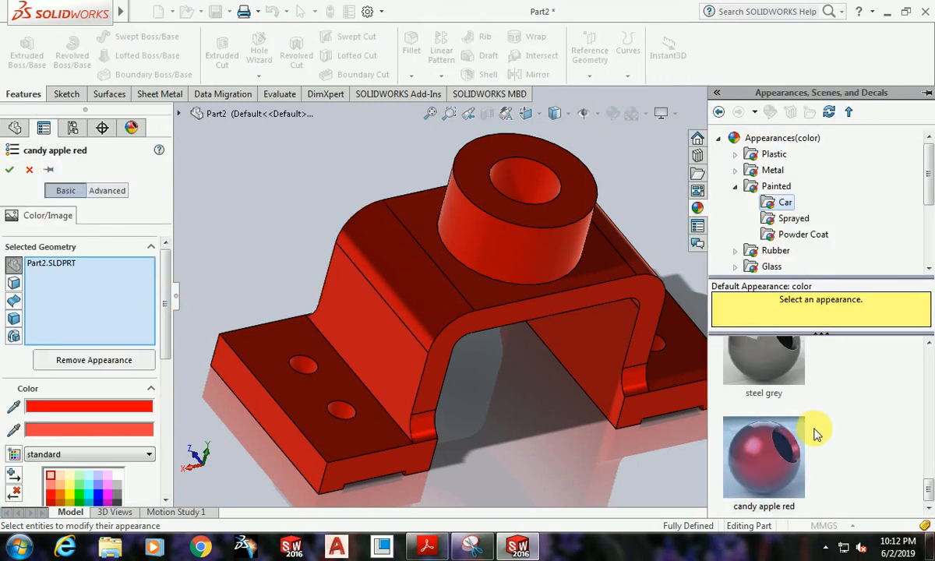
{"action": "mouse_move", "coordinate": [802, 464]}
{"action": "scroll", "coordinate": [804, 465], "scroll_direction": "up", "scroll_amount": 1}
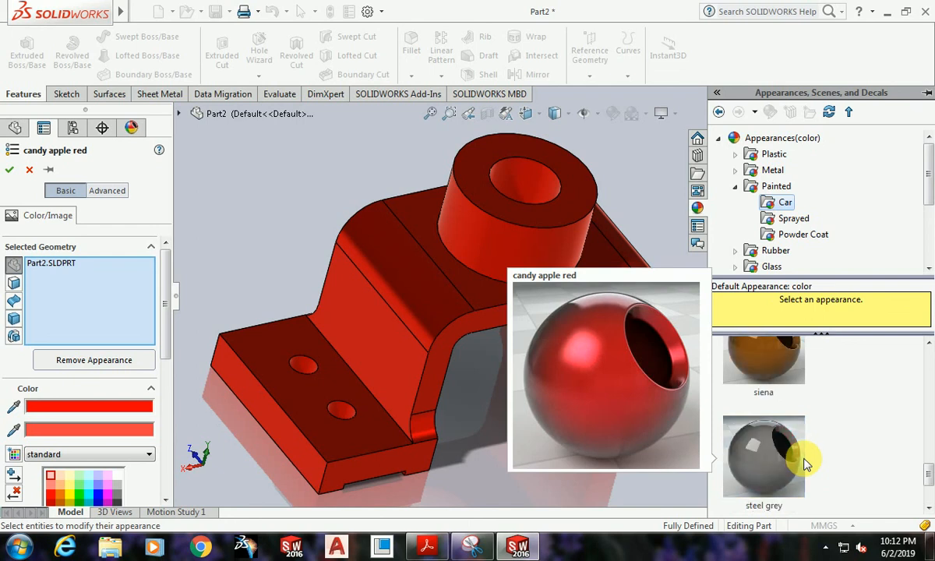
{"action": "left_click_drag", "start_coordinate": [767, 366], "coordinate": [621, 269]}
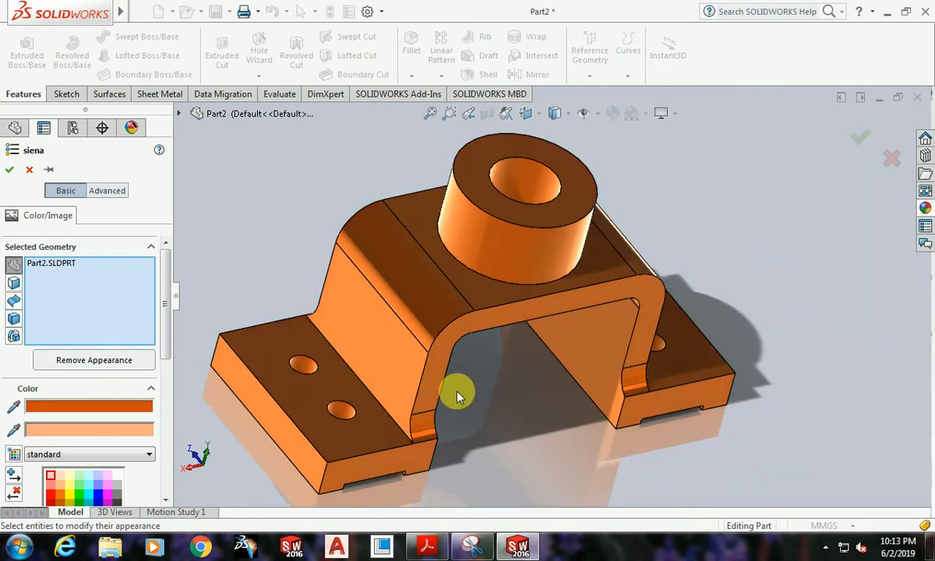
{"action": "middle_click_drag", "start_coordinate": [458, 396], "coordinate": [536, 413]}
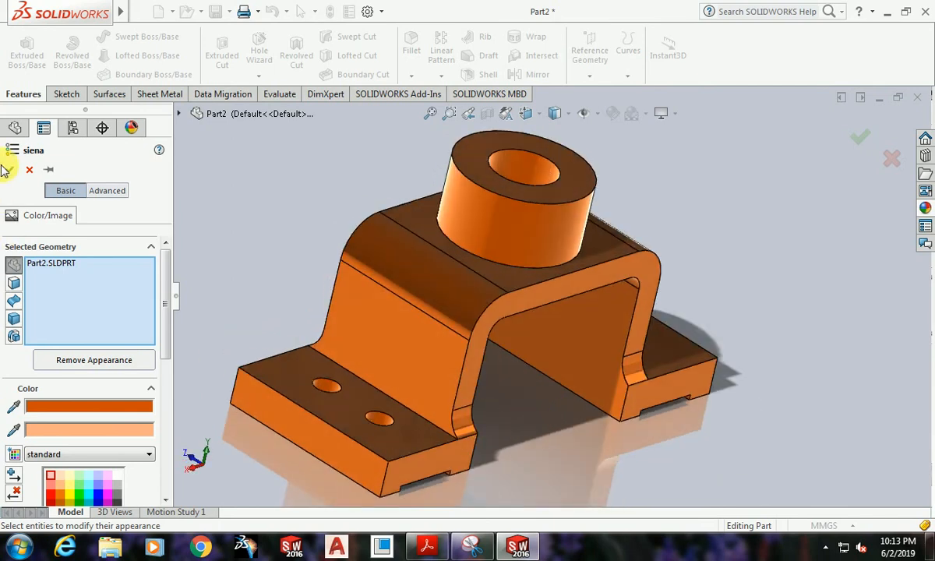
{"action": "left_click", "coordinate": [9, 169]}
{"action": "middle_click_drag", "start_coordinate": [803, 357], "coordinate": [580, 351]}
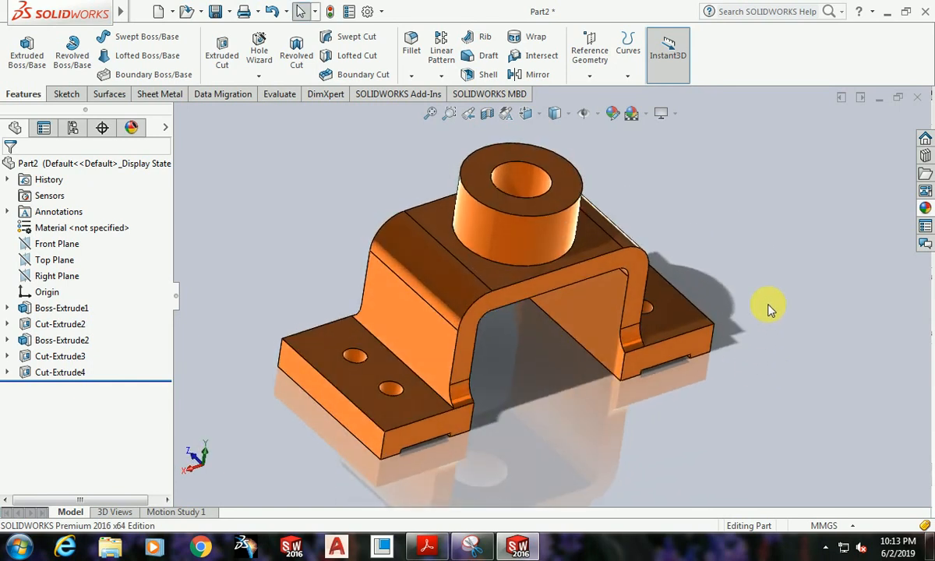